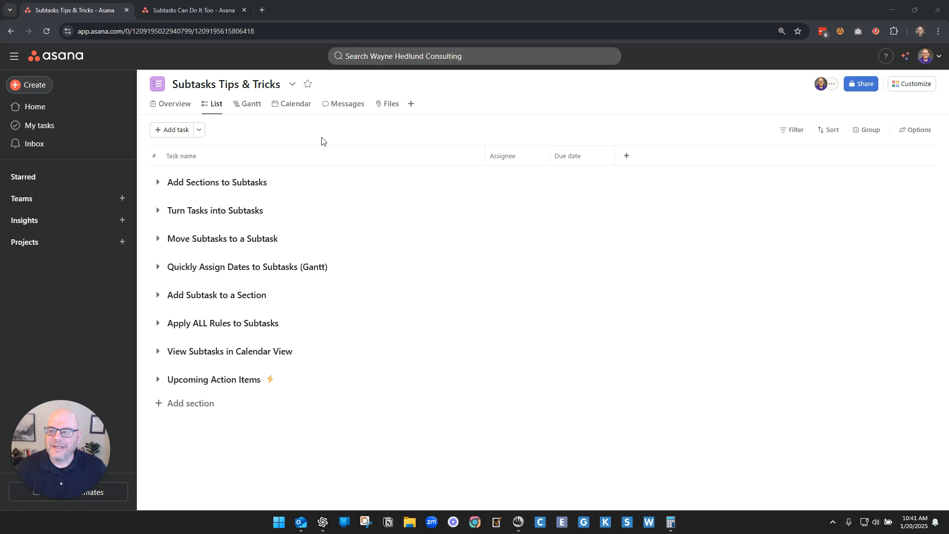
# Step: Expand the Add Sections to Subtasks section and open the Post article to company blog task to review its description and subtasks
pyautogui.click(159, 182)
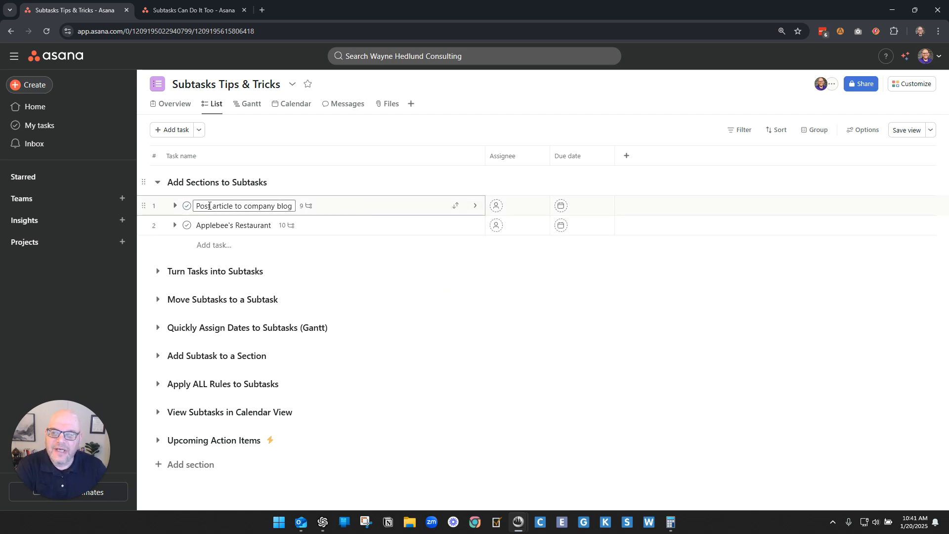
pyautogui.click(341, 209)
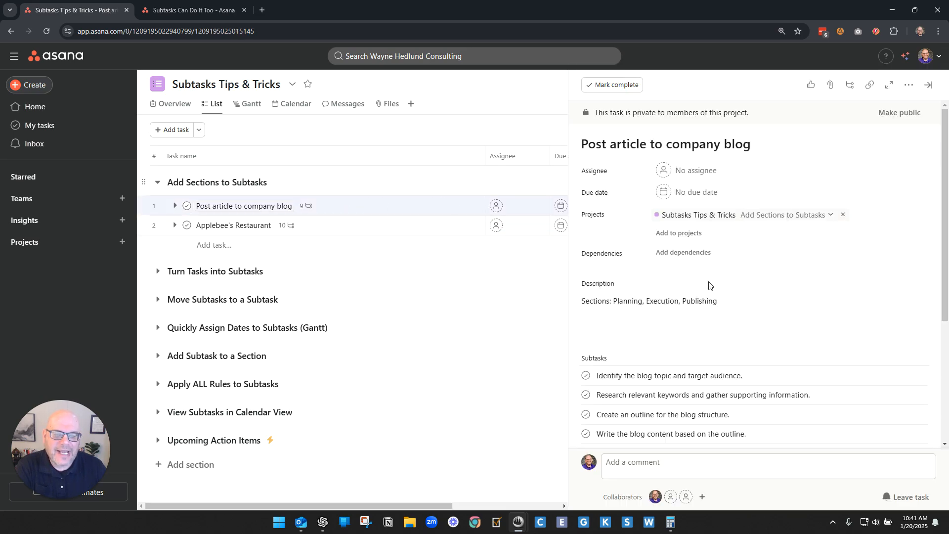
pyautogui.scroll(-2, 732, 287)
pyautogui.scroll(-1, 667, 373)
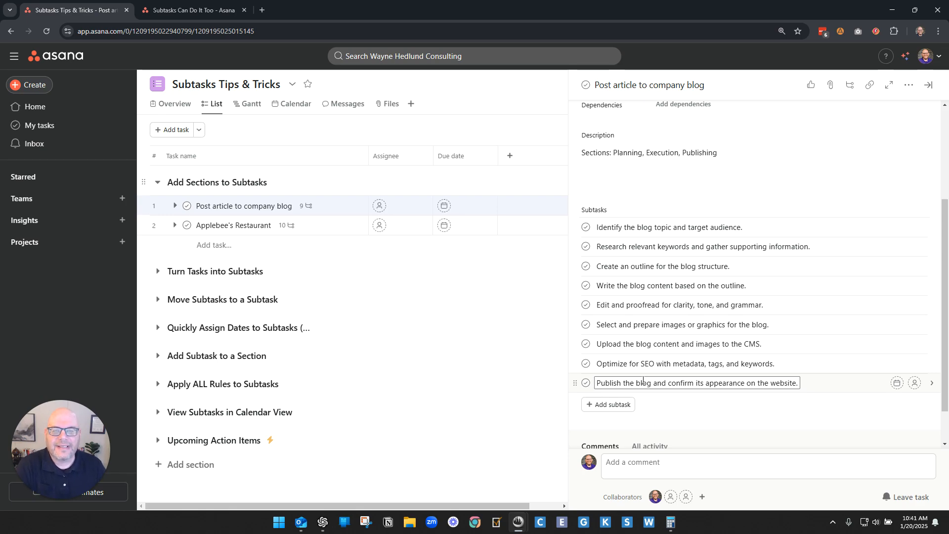
pyautogui.moveTo(614, 153); pyautogui.dragTo(734, 154)
pyautogui.click(734, 154)
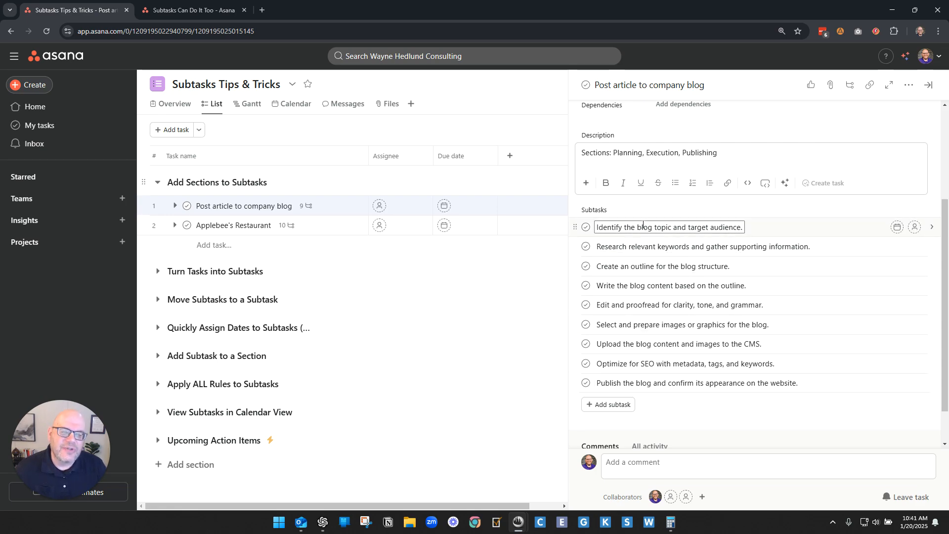
pyautogui.click(653, 227)
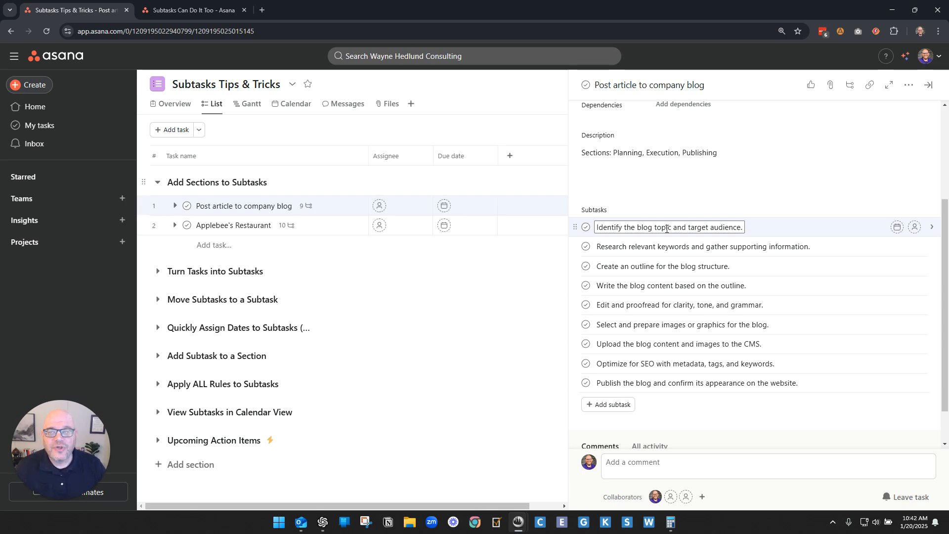
# Step: Check the project's options for adding new items, including the shortcut for a section
pyautogui.click(200, 131)
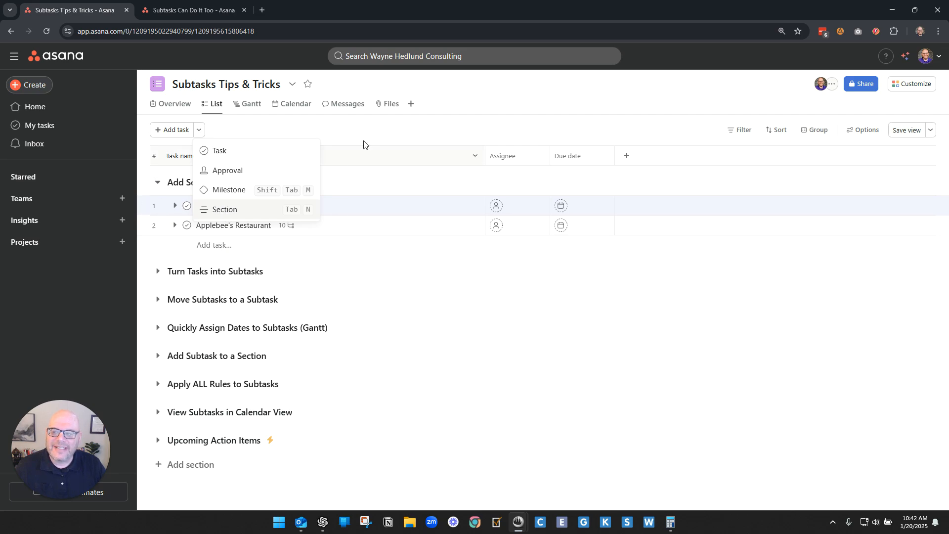
pyautogui.click(420, 133)
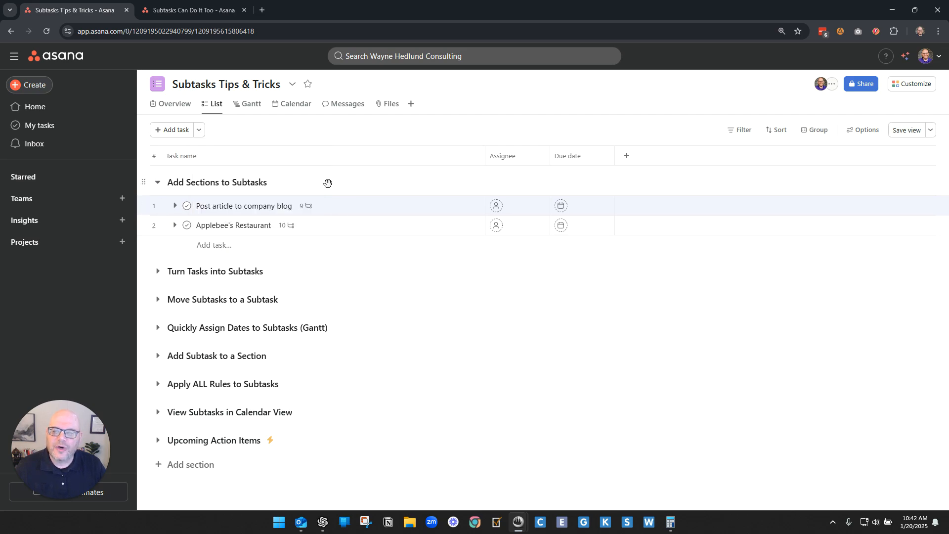
# Step: Reopen the Post article to company blog task and add a section named Planning beneath its first subtask
pyautogui.click(342, 212)
pyautogui.scroll(-3, 736, 269)
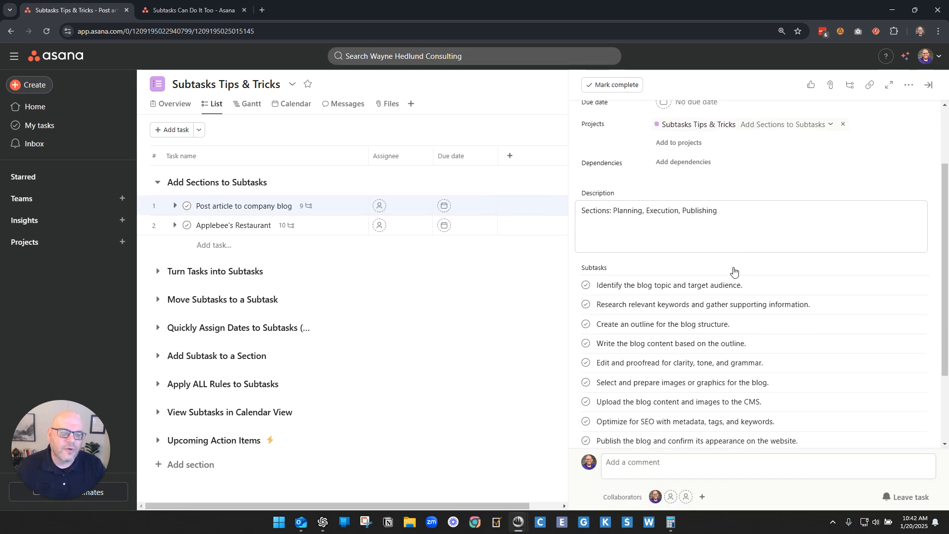
pyautogui.moveTo(617, 228); pyautogui.dragTo(698, 228)
pyautogui.click(681, 227)
pyautogui.click(661, 227)
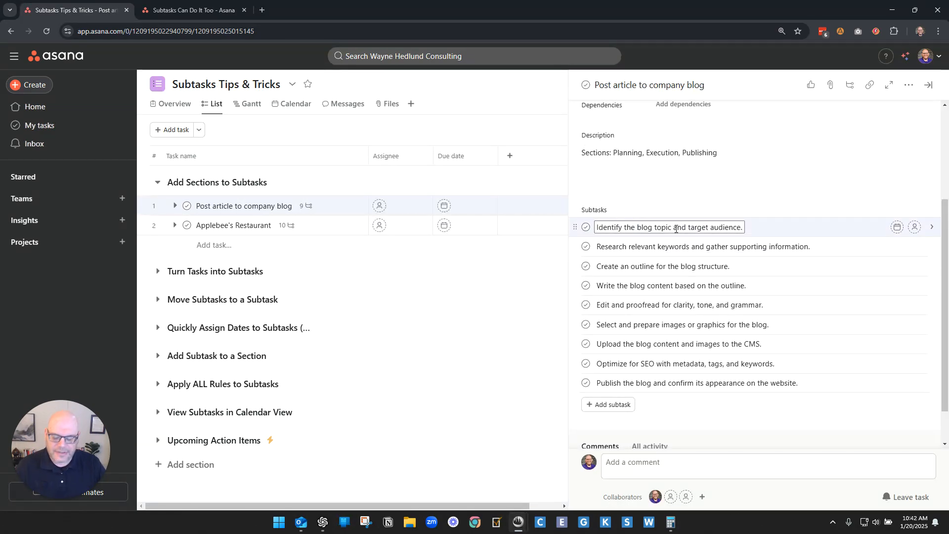
pyautogui.hotkey('Tab', 'n')
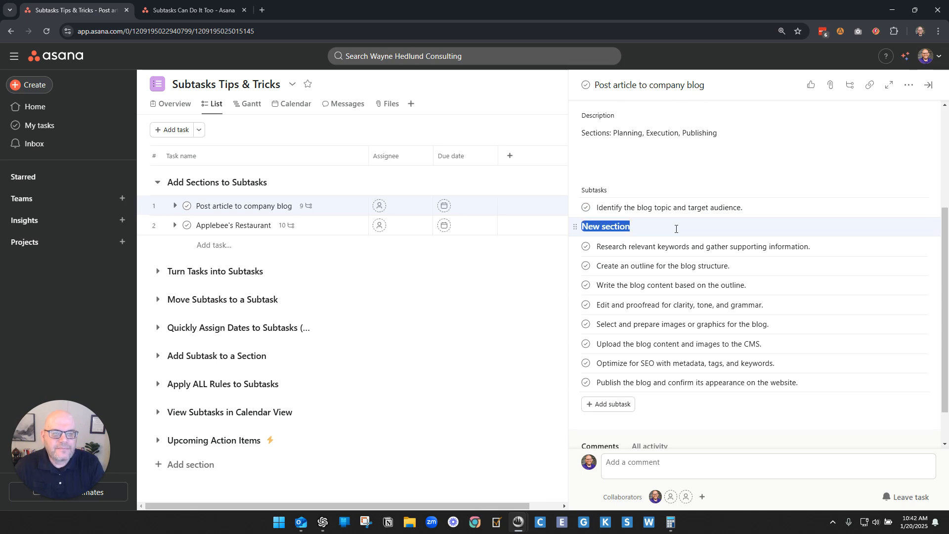
pyautogui.write('Planning')
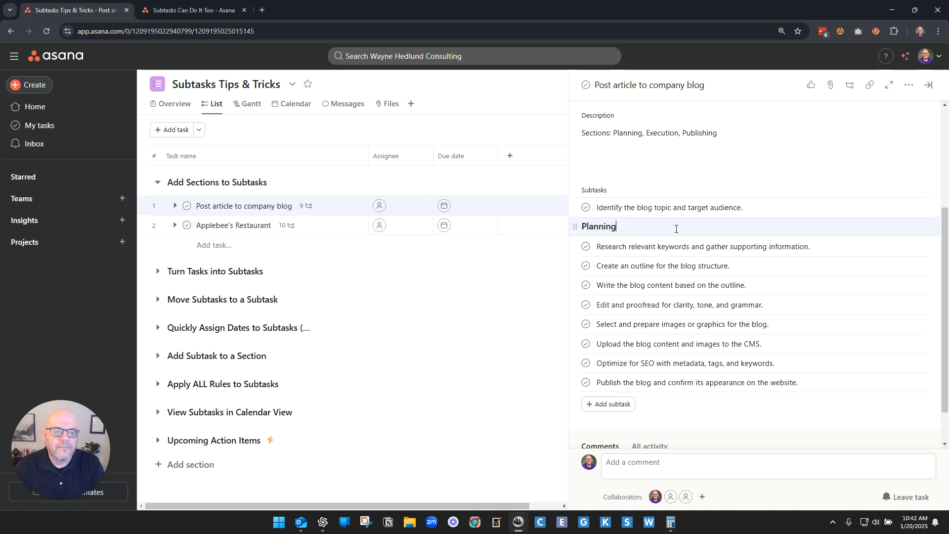
# Step: Add two more subtask sections named Executing and Publishing directly below Planning
pyautogui.press('Return')
pyautogui.press('BackSpace')
pyautogui.write('Ececuting')
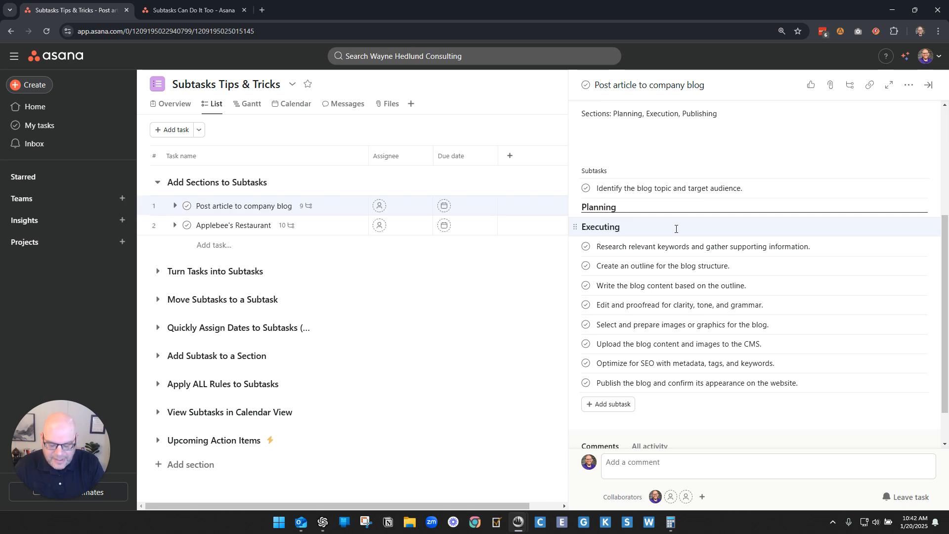
pyautogui.press('Return')
pyautogui.press('BackSpace')
pyautogui.scroll(2, 784, 268)
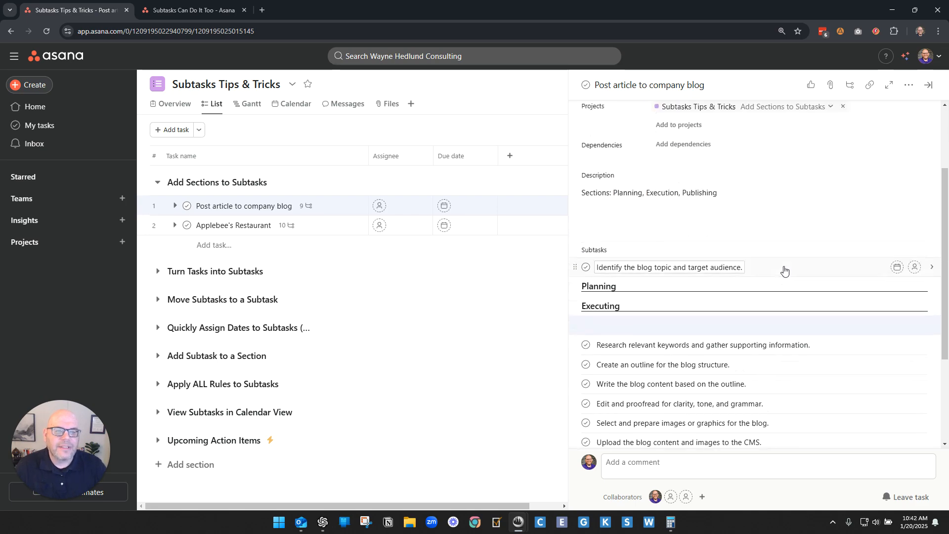
pyautogui.write('Publishing')
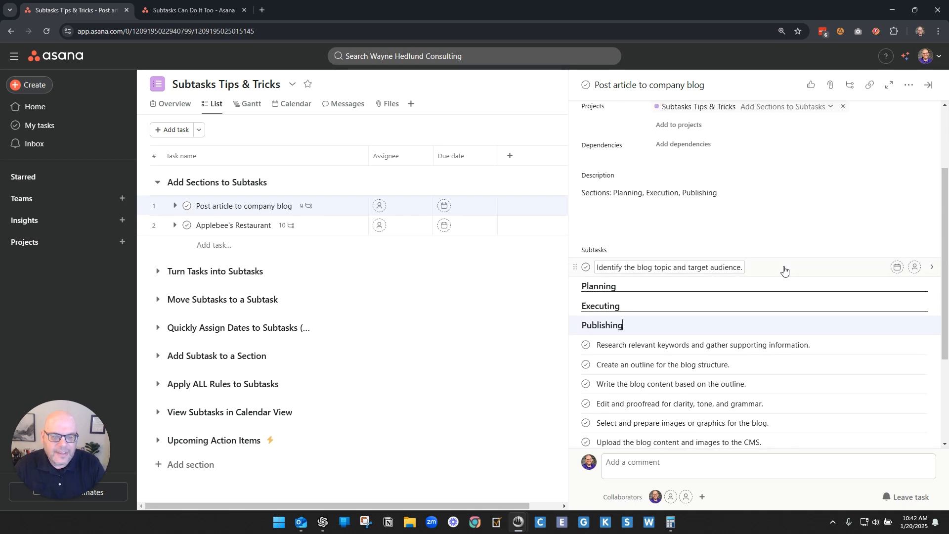
# Step: Move Planning above the first subtask, Executing above the subtask for writing the blog content, and Publishing above the one for uploading it
pyautogui.click(588, 285)
pyautogui.moveTo(575, 285); pyautogui.dragTo(575, 267)
pyautogui.moveTo(574, 304); pyautogui.dragTo(610, 368)
pyautogui.scroll(-2, 688, 297)
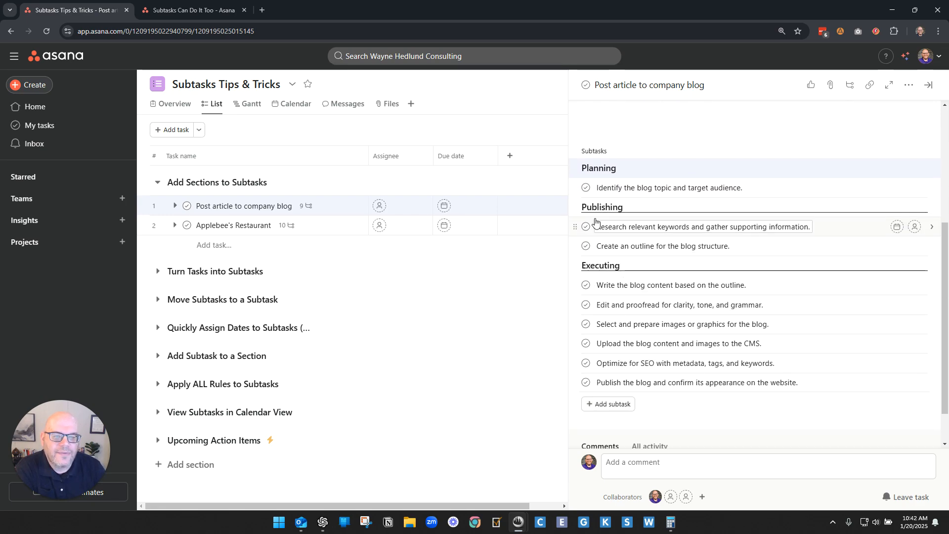
pyautogui.moveTo(575, 207); pyautogui.dragTo(638, 341)
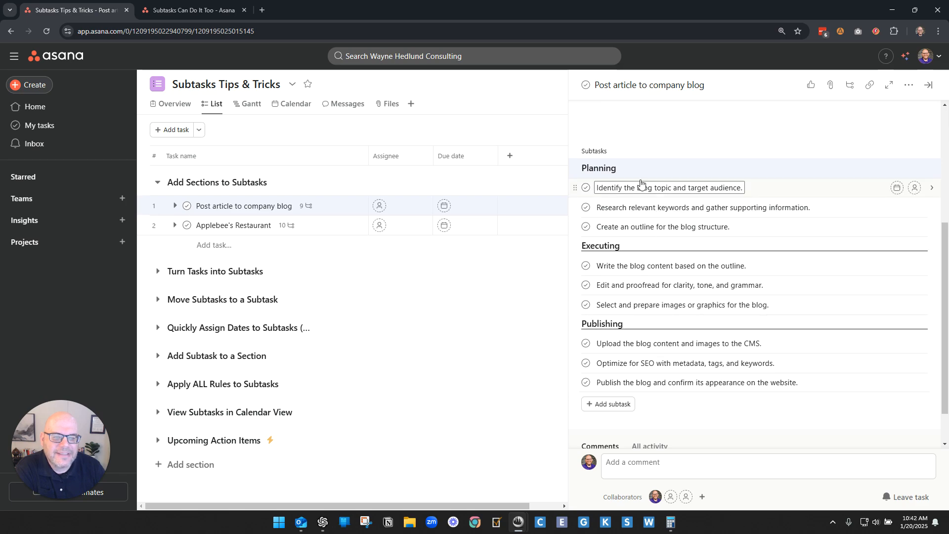
pyautogui.scroll(1, 721, 384)
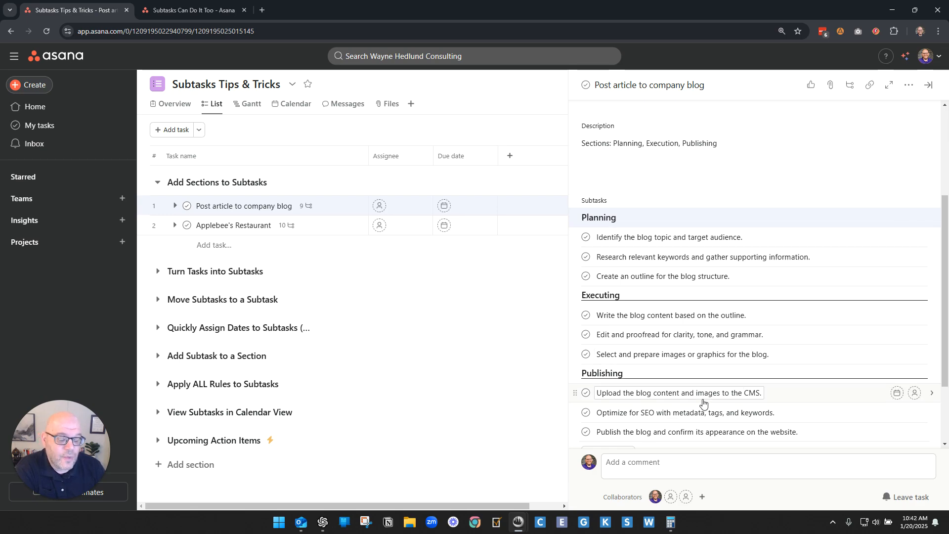
pyautogui.doubleClick(591, 217)
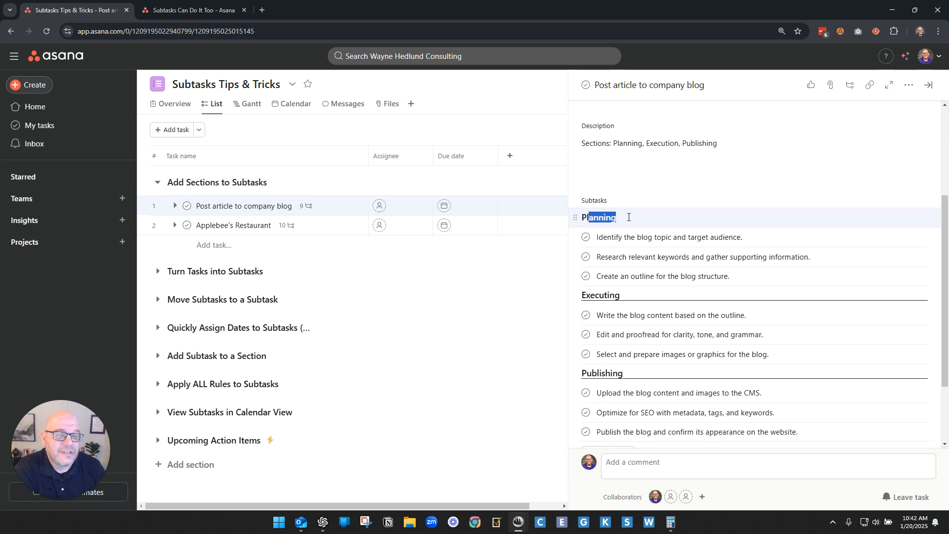
pyautogui.click(696, 195)
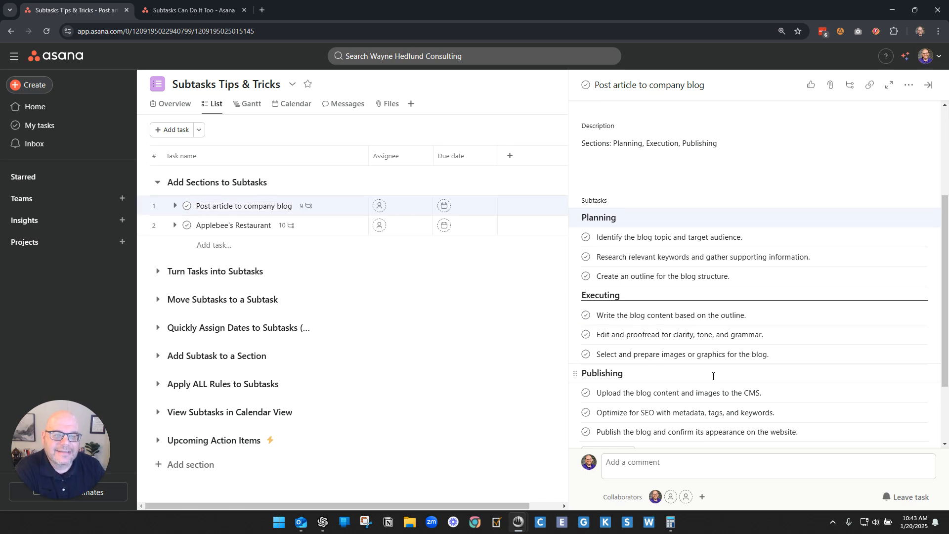
# Step: Open the Applebee's Restaurant task and review its subtasks
pyautogui.click(314, 226)
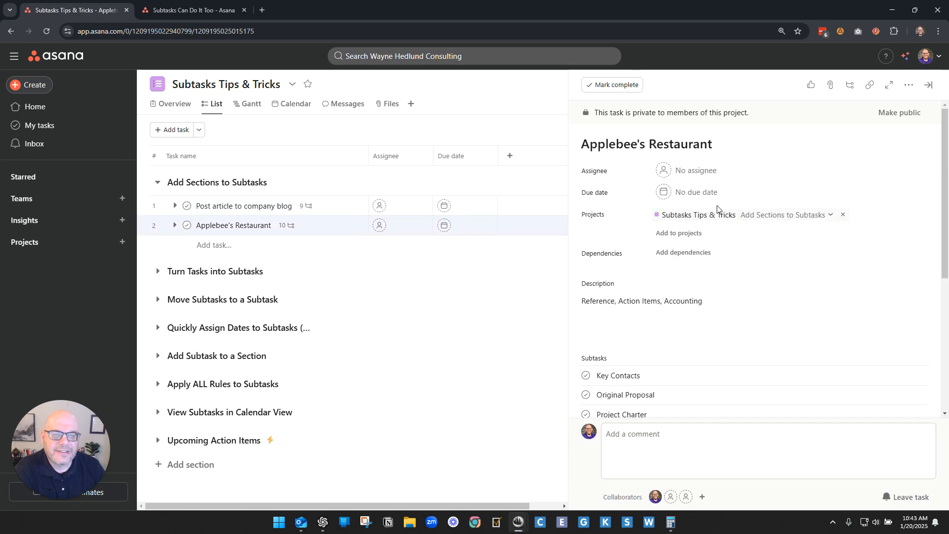
pyautogui.moveTo(582, 144); pyautogui.dragTo(772, 148)
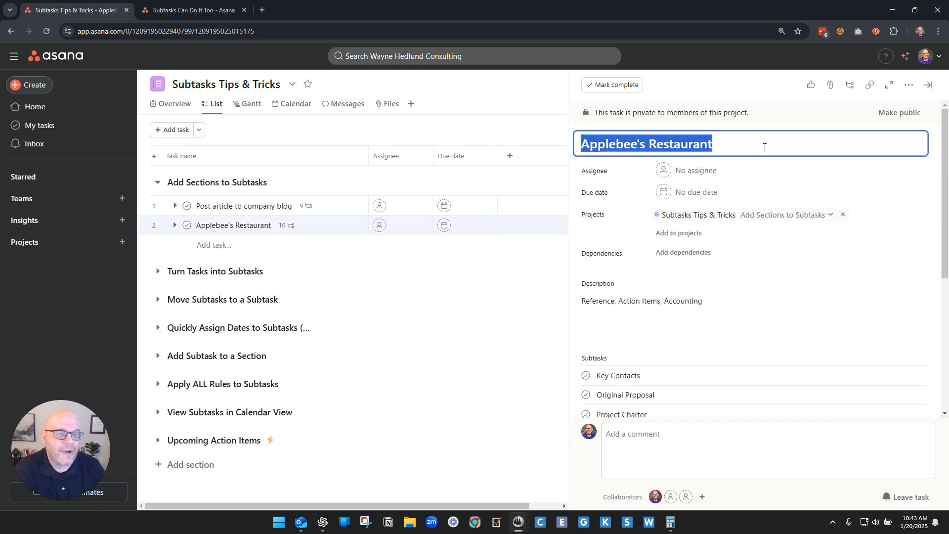
pyautogui.click(764, 147)
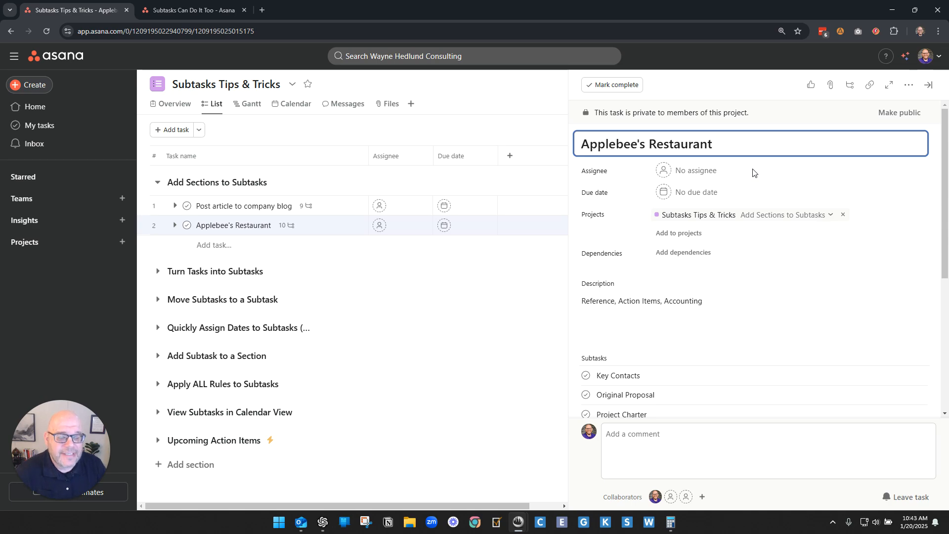
pyautogui.scroll(-3, 753, 172)
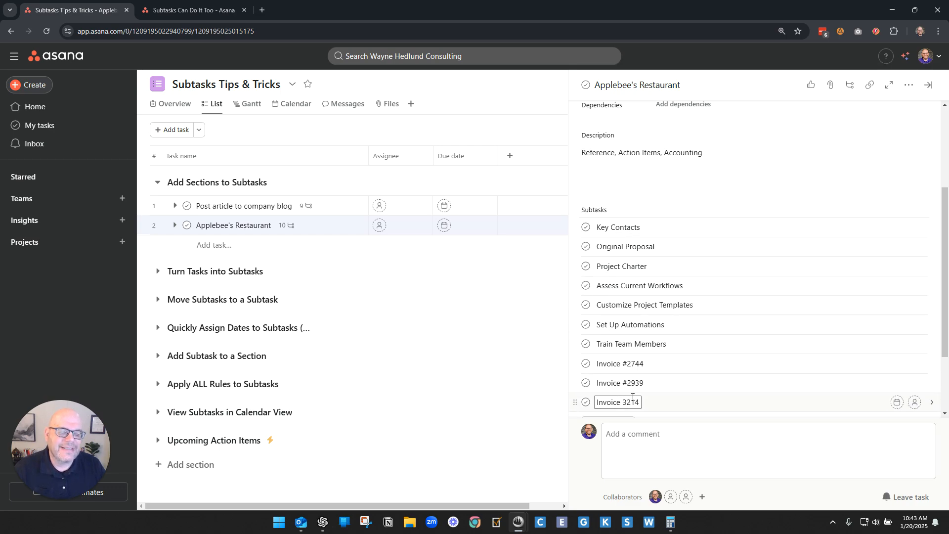
# Step: Add sections named Reference, Action Items and Accounting below the Key Contacts subtask
pyautogui.click(615, 227)
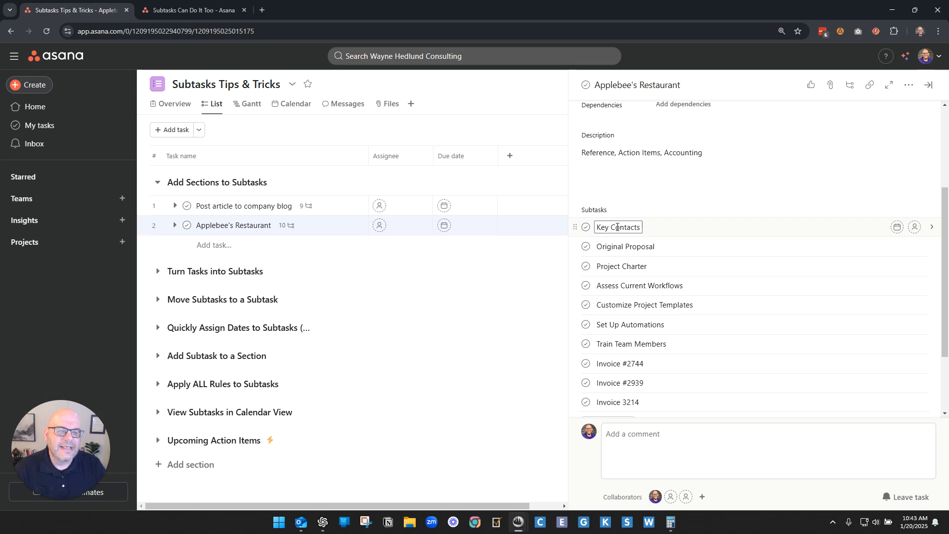
pyautogui.hotkey('Tab', 'n')
pyautogui.write('Reference')
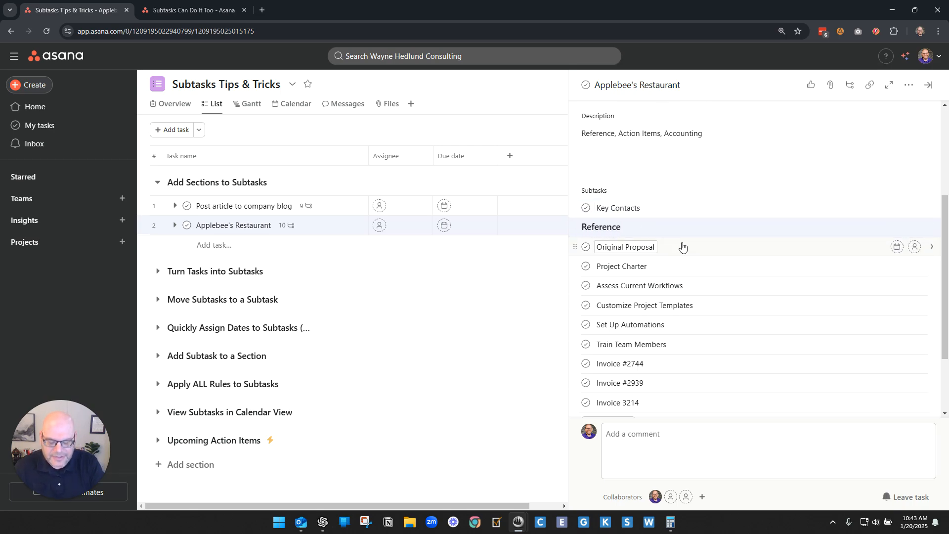
pyautogui.hotkey('Tab', 'n')
pyautogui.write('Action Items')
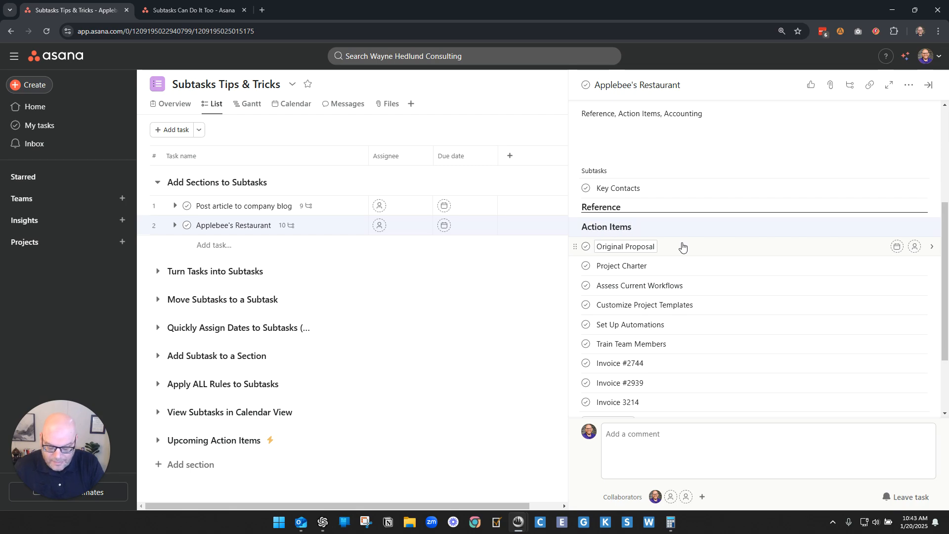
pyautogui.hotkey('Tab', 'n')
pyautogui.write('Accounting')
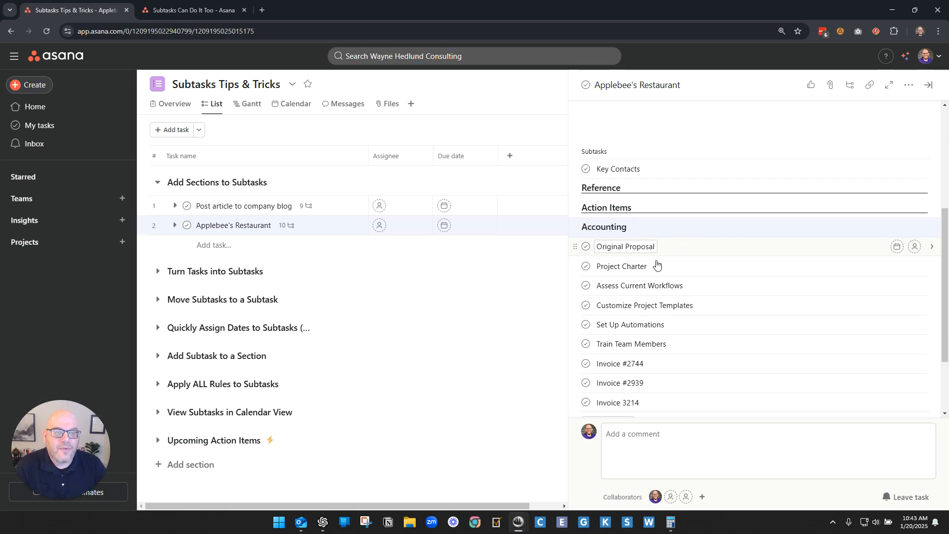
# Step: Move the Reference section above Key Contacts and the Accounting section directly above the first invoice subtask
pyautogui.scroll(1, 633, 252)
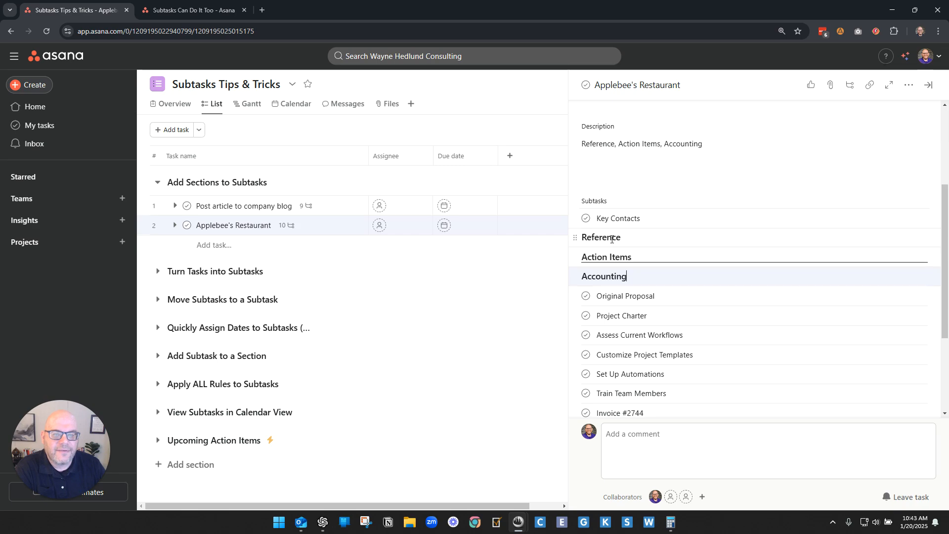
pyautogui.moveTo(573, 236); pyautogui.dragTo(574, 216)
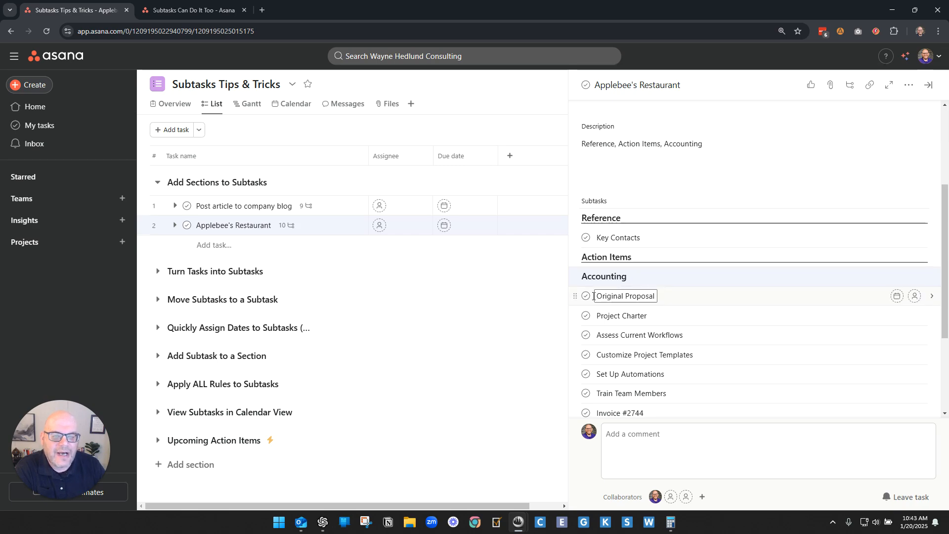
pyautogui.moveTo(578, 282); pyautogui.dragTo(659, 401)
# Step: Mark the first two invoice subtasks under Accounting as complete, keeping the last invoice open
pyautogui.scroll(-1, 688, 362)
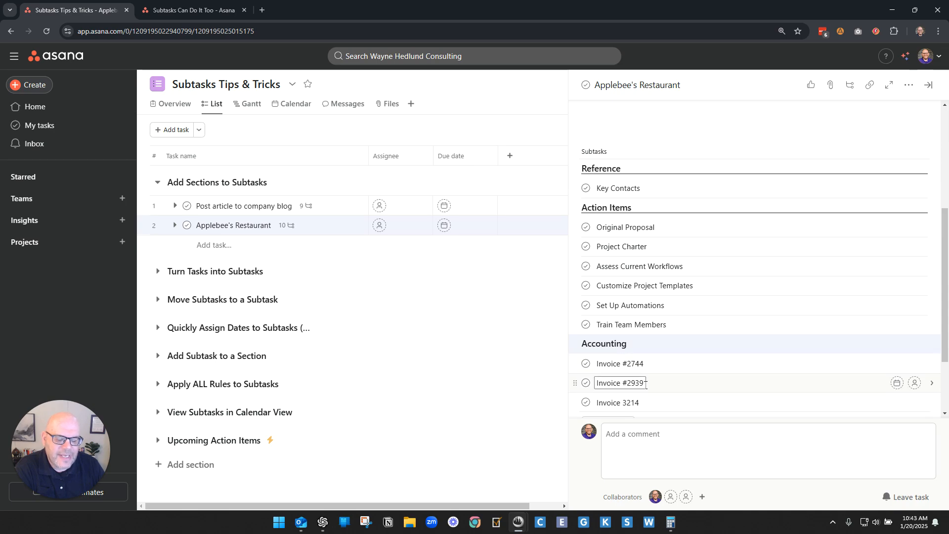
pyautogui.click(618, 365)
pyautogui.keyDown('shift'); pyautogui.click(617, 402); pyautogui.keyUp('shift')
pyautogui.click(586, 363)
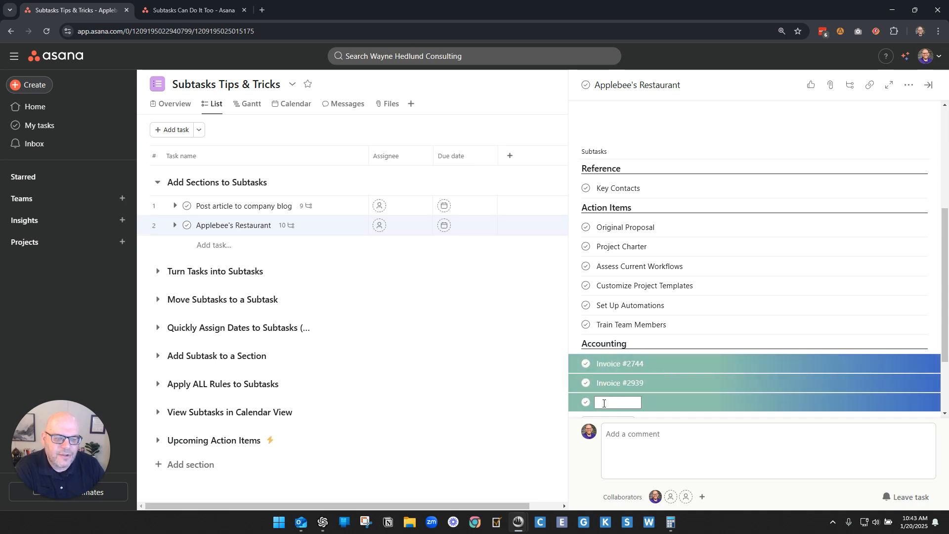
pyautogui.click(584, 403)
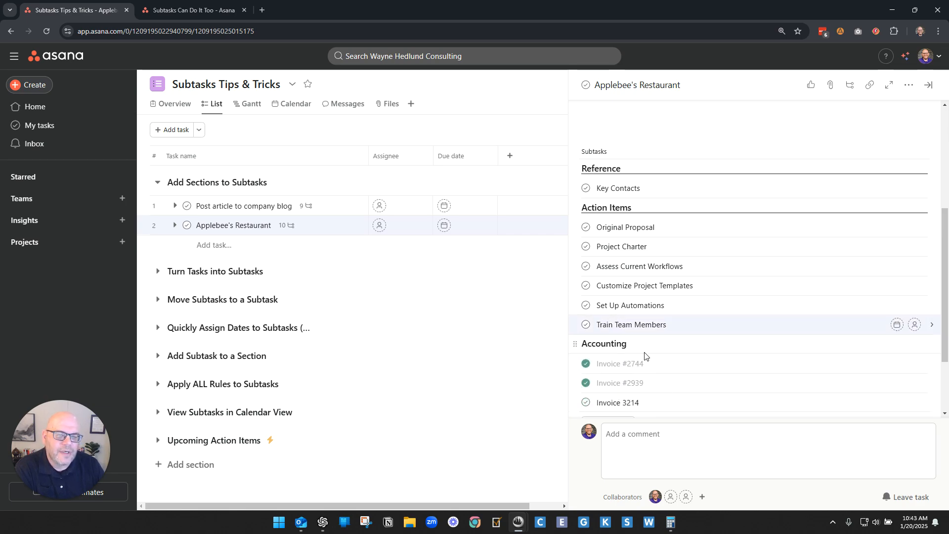
# Step: Move the Original Proposal and Project Charter subtasks from Action Items into the Reference section
pyautogui.scroll(1, 623, 257)
pyautogui.moveTo(574, 275); pyautogui.dragTo(584, 257)
pyautogui.moveTo(581, 295); pyautogui.dragTo(618, 242)
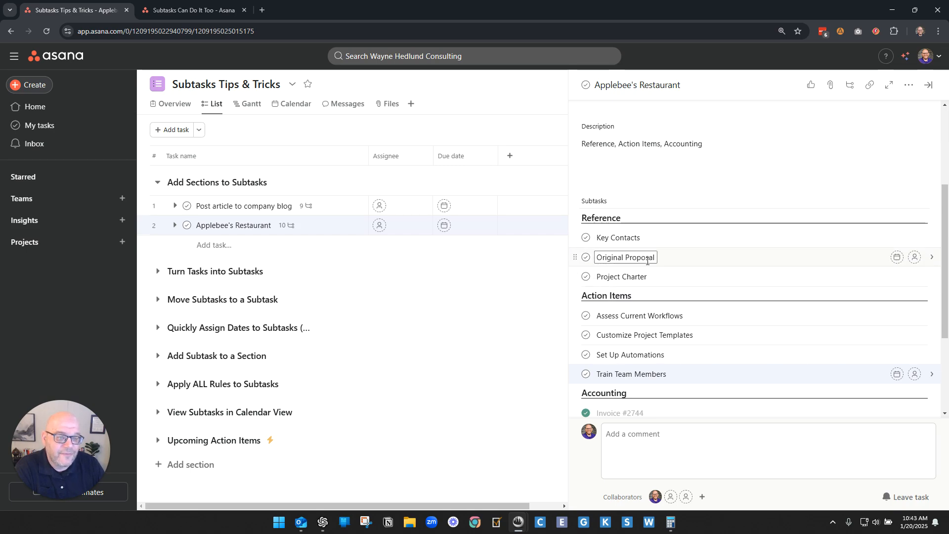
pyautogui.scroll(-1, 605, 301)
pyautogui.click(633, 325)
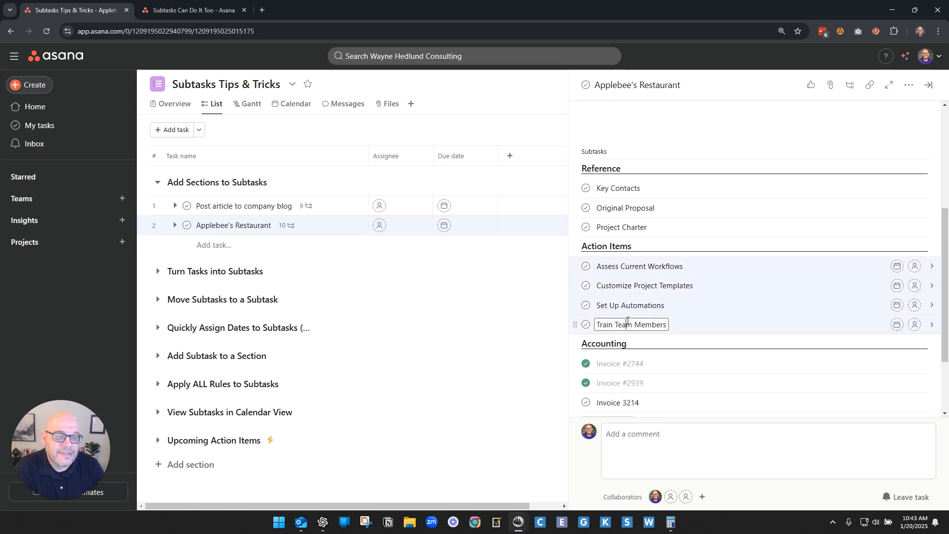
pyautogui.click(639, 267)
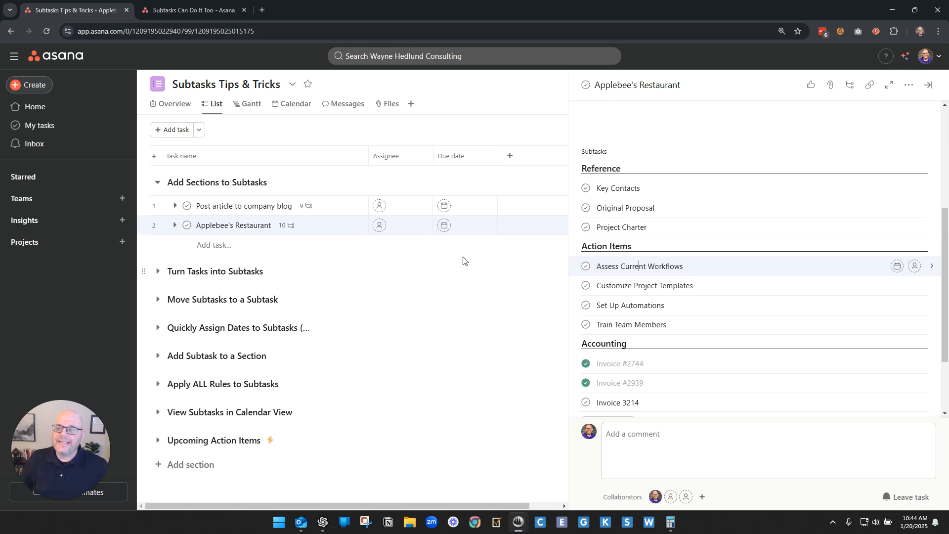
# Step: Collapse the Add Sections to Subtasks section and expand Turn Tasks into Subtasks to review its first two tasks
pyautogui.click(168, 187)
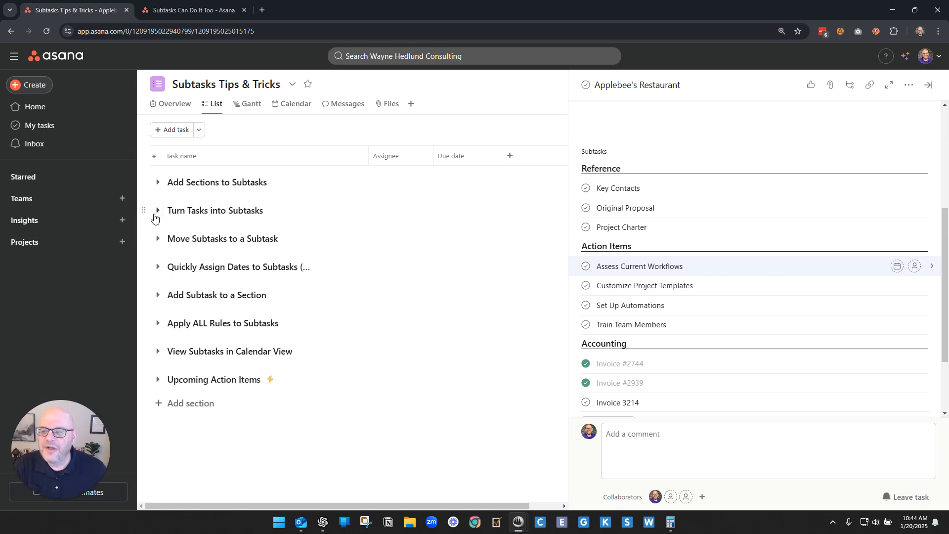
pyautogui.click(157, 213)
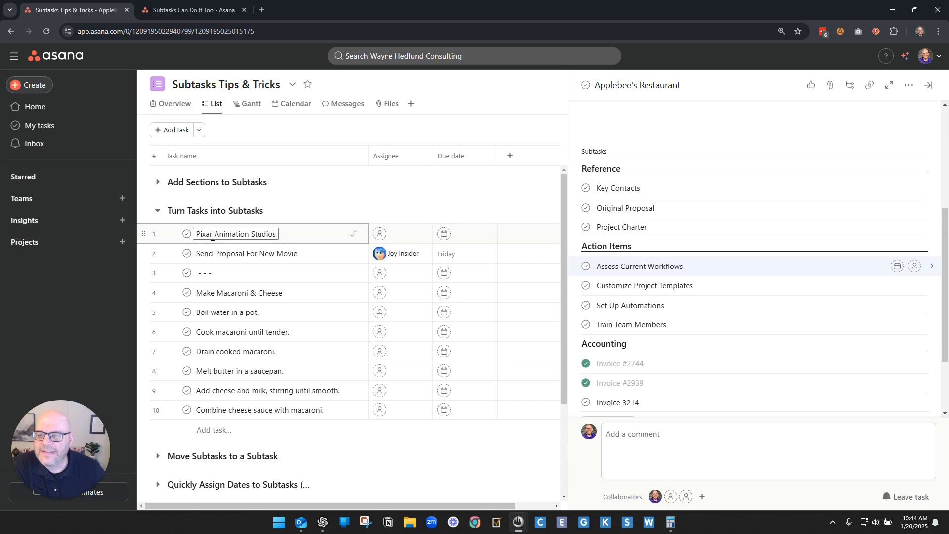
pyautogui.tripleClick(245, 235)
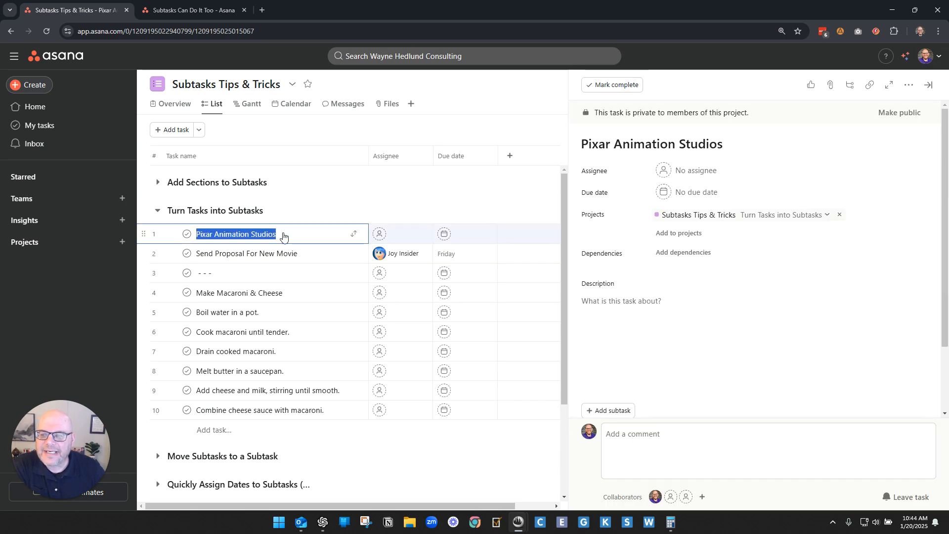
pyautogui.click(319, 141)
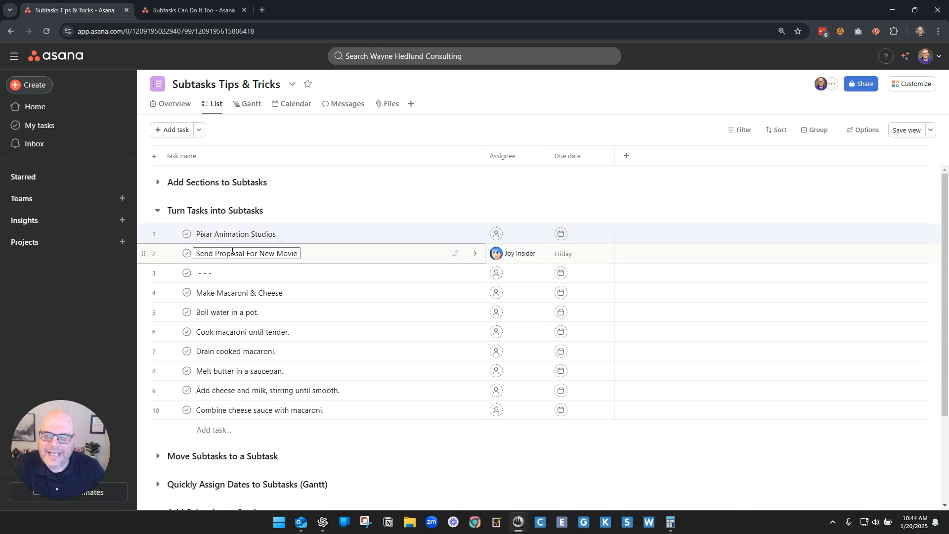
pyautogui.moveTo(205, 254); pyautogui.dragTo(284, 253)
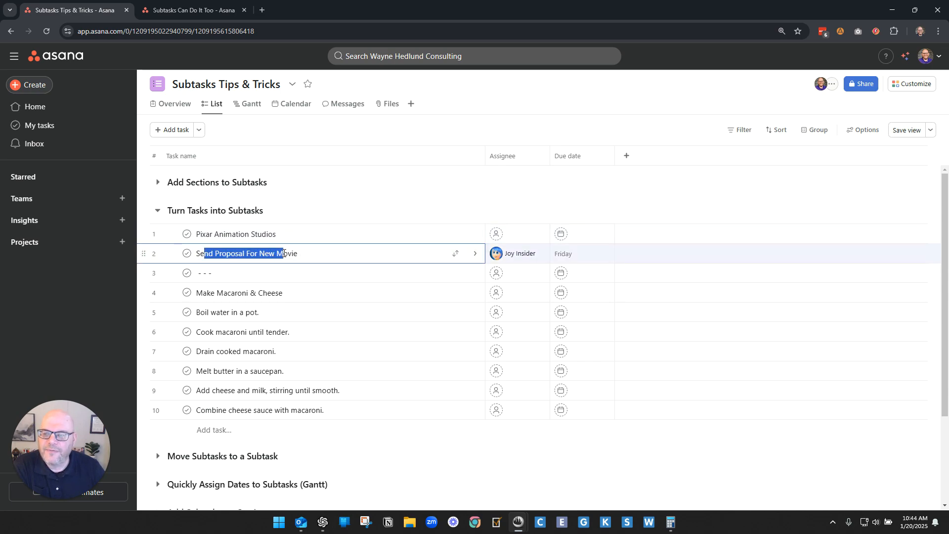
pyautogui.moveTo(496, 254)
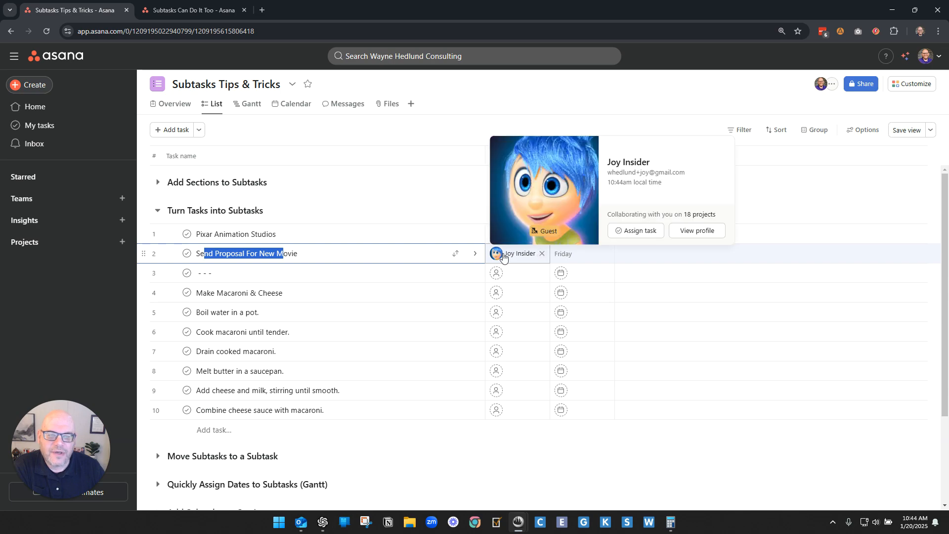
pyautogui.click(377, 138)
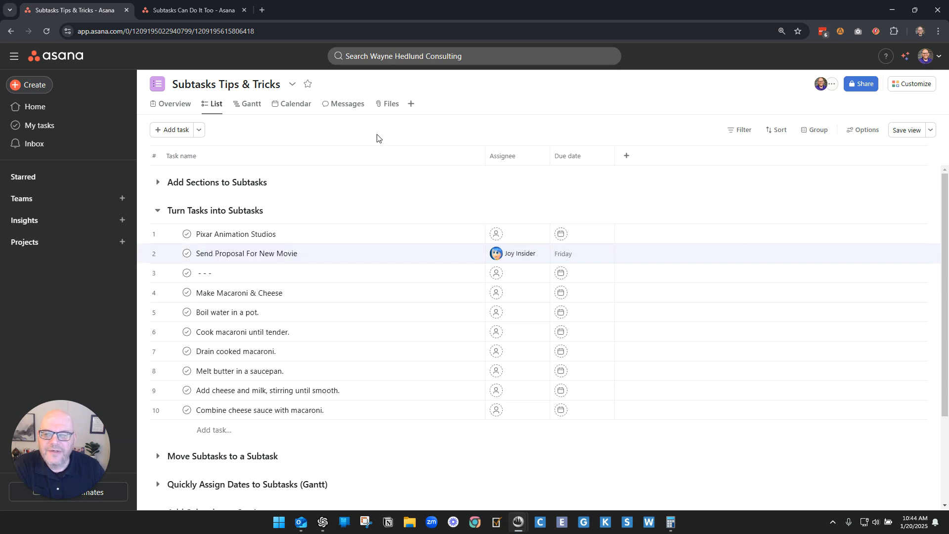
# Step: Convert the Send Proposal For New Movie task into a subtask of Pixar Animation Studios
pyautogui.click(315, 254)
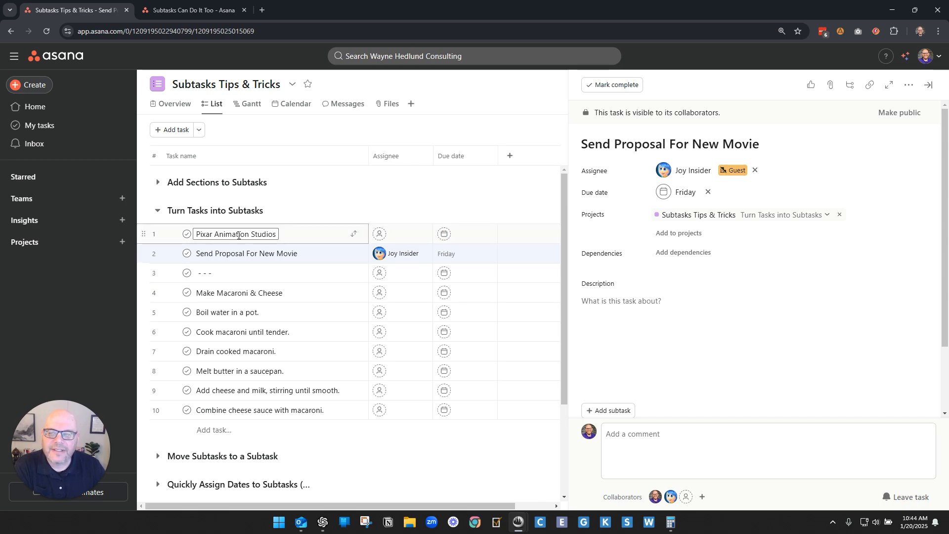
pyautogui.moveTo(602, 143); pyautogui.dragTo(742, 144)
pyautogui.click(781, 275)
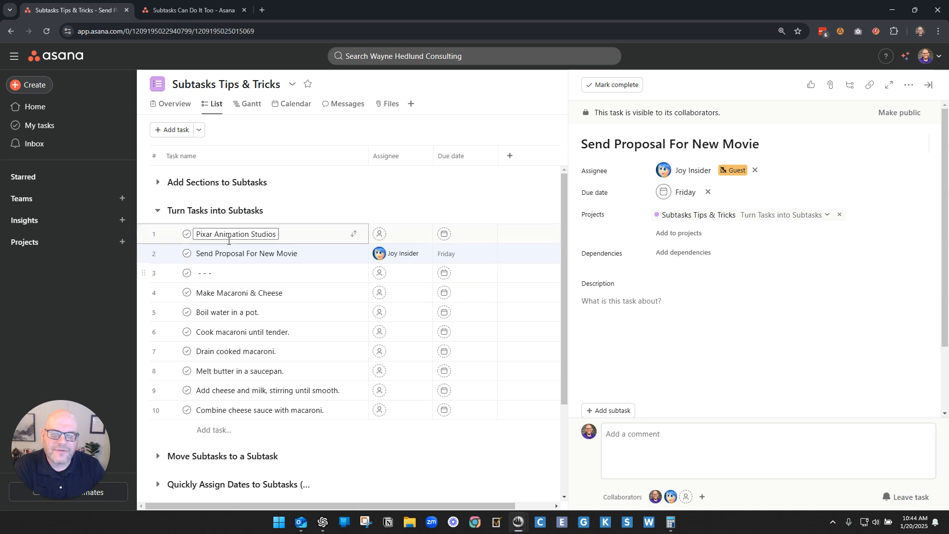
pyautogui.click(908, 87)
pyautogui.moveTo(799, 254)
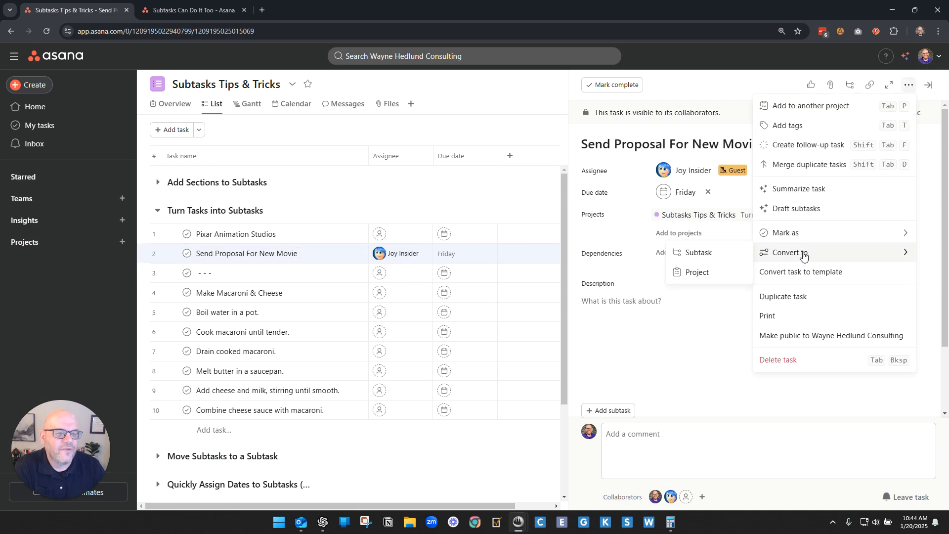
pyautogui.click(700, 252)
pyautogui.write('[o')
pyautogui.press('BackSpace')
pyautogui.press('BackSpace')
pyautogui.write('pi')
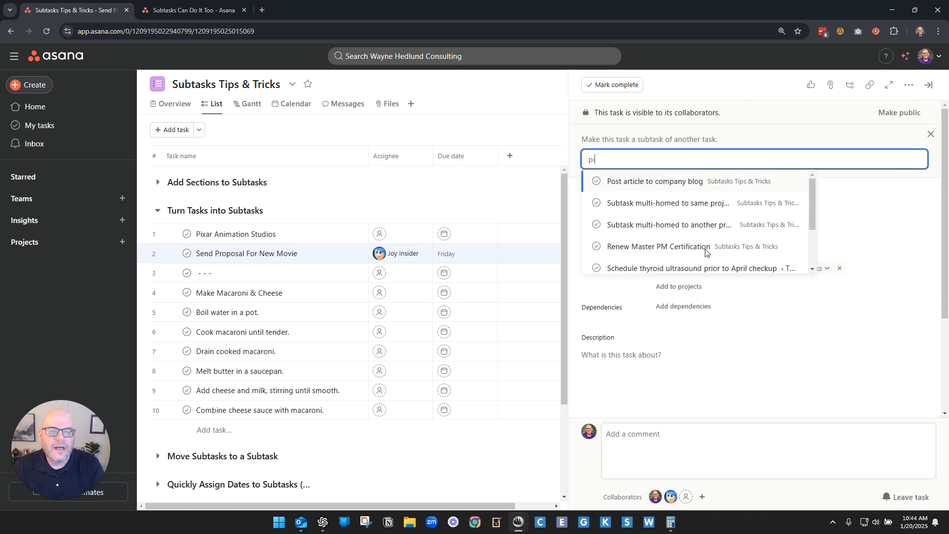
pyautogui.write('xar')
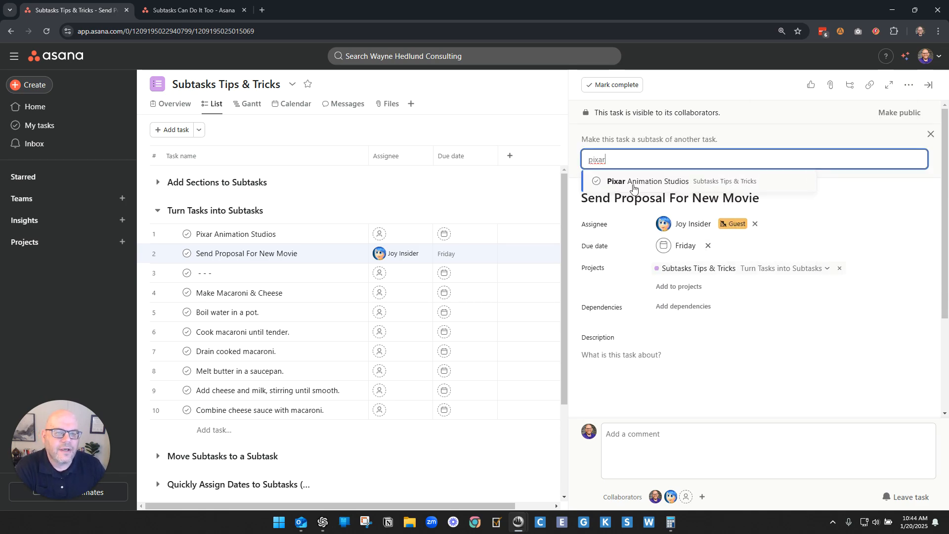
pyautogui.press('Return')
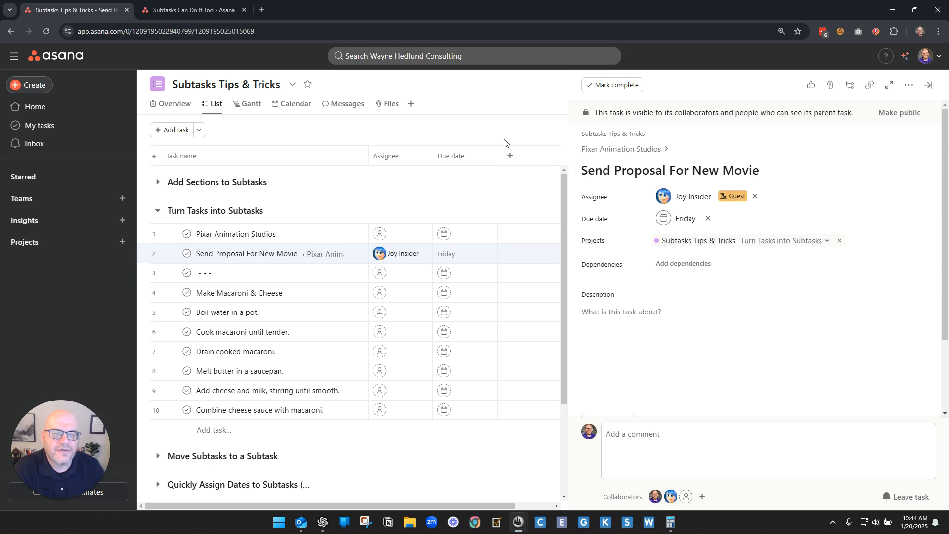
# Step: Examine how Send Proposal For New Movie is listed both as its own row and beneath Pixar Animation Studios
pyautogui.moveTo(204, 255); pyautogui.dragTo(288, 255)
pyautogui.click(252, 252)
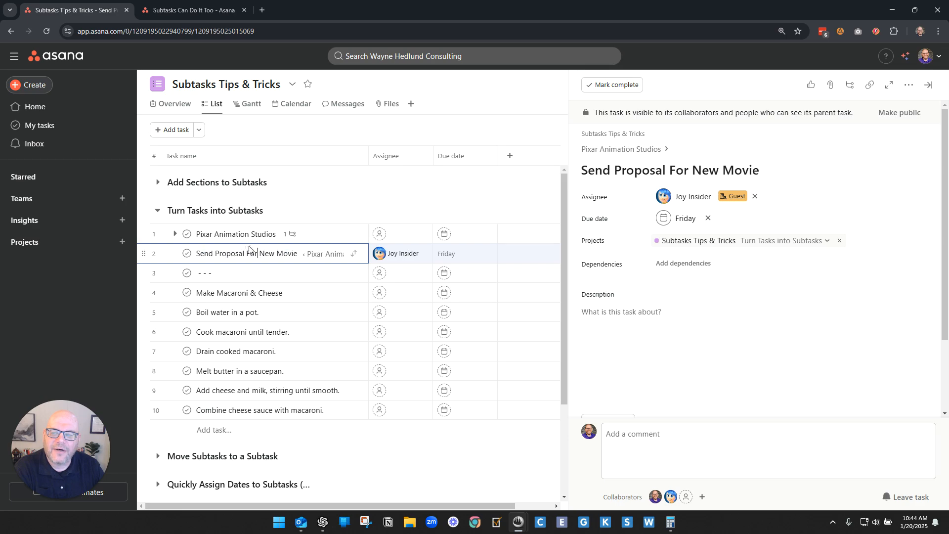
pyautogui.moveTo(204, 255); pyautogui.dragTo(266, 258)
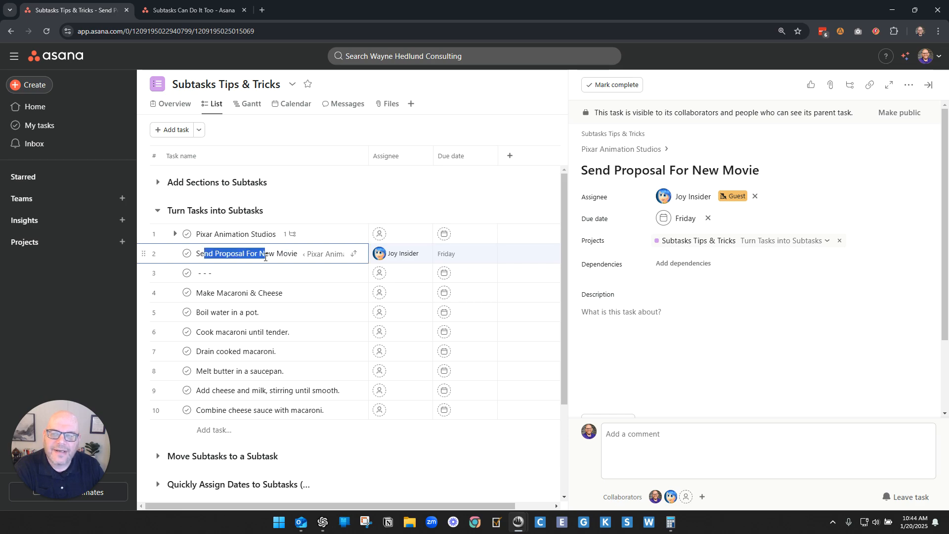
pyautogui.click(265, 257)
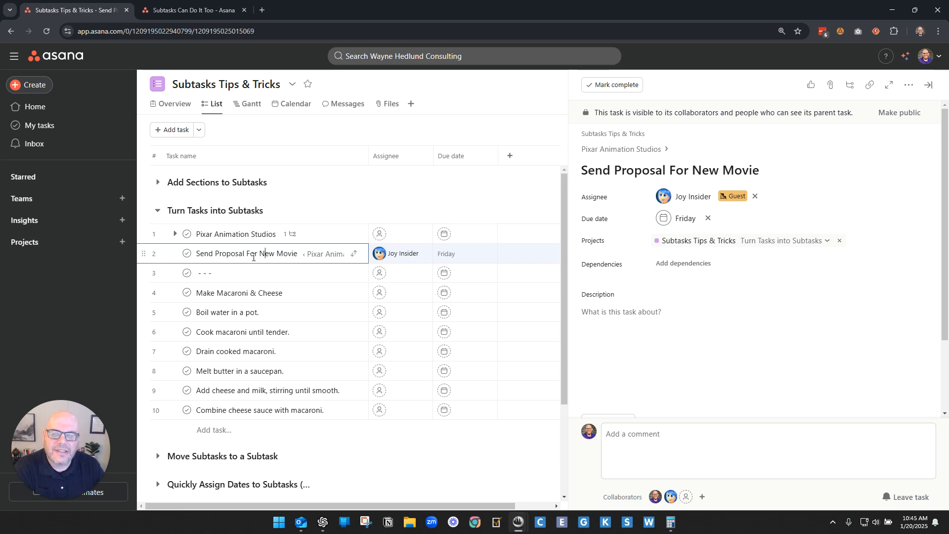
pyautogui.click(175, 234)
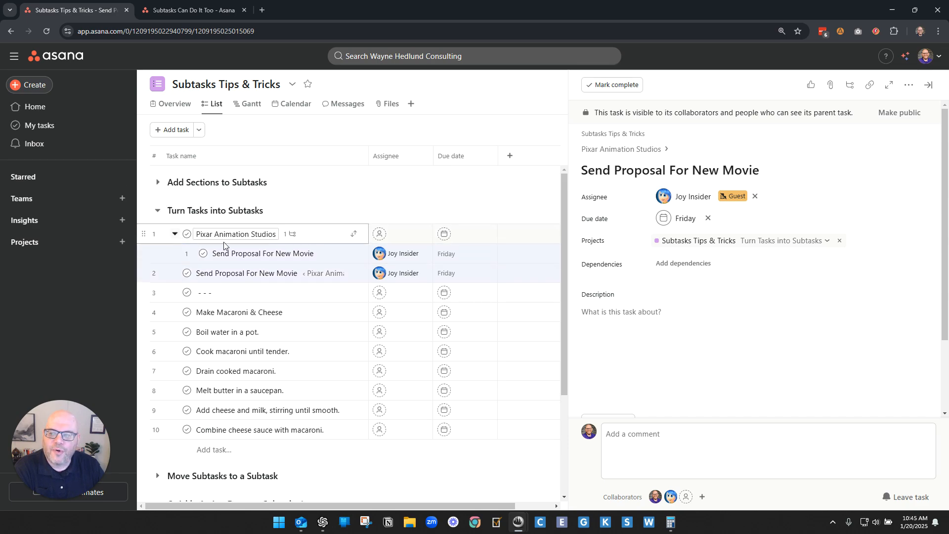
pyautogui.click(175, 234)
pyautogui.moveTo(214, 253); pyautogui.dragTo(255, 254)
pyautogui.click(256, 254)
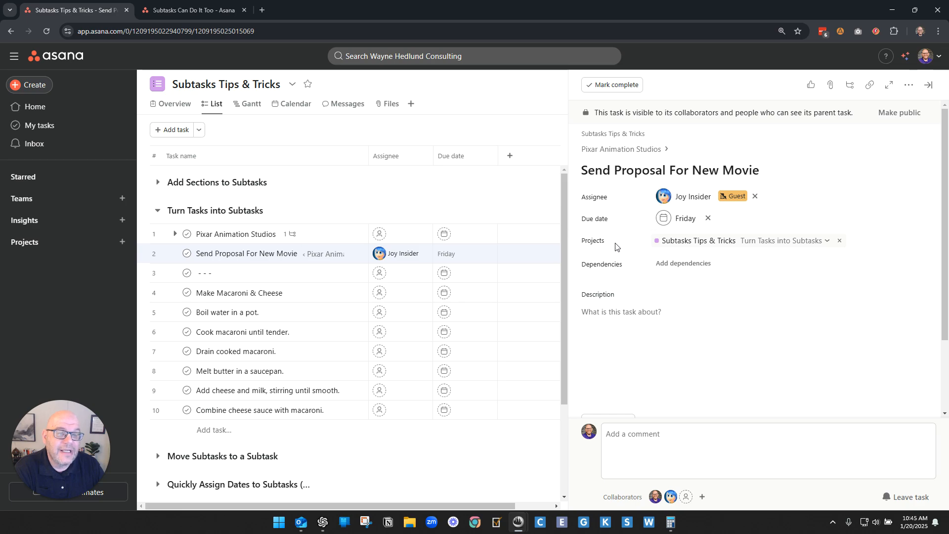
# Step: Remove the Send Proposal For New Movie subtask from the Subtasks Tips & Tricks project
pyautogui.moveTo(587, 171); pyautogui.dragTo(752, 171)
pyautogui.click(587, 249)
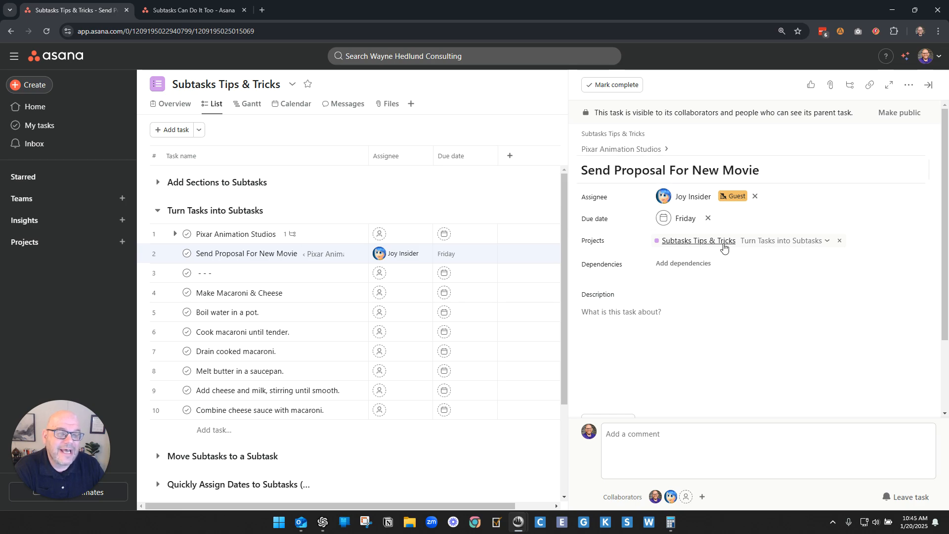
pyautogui.moveTo(637, 242); pyautogui.dragTo(573, 242)
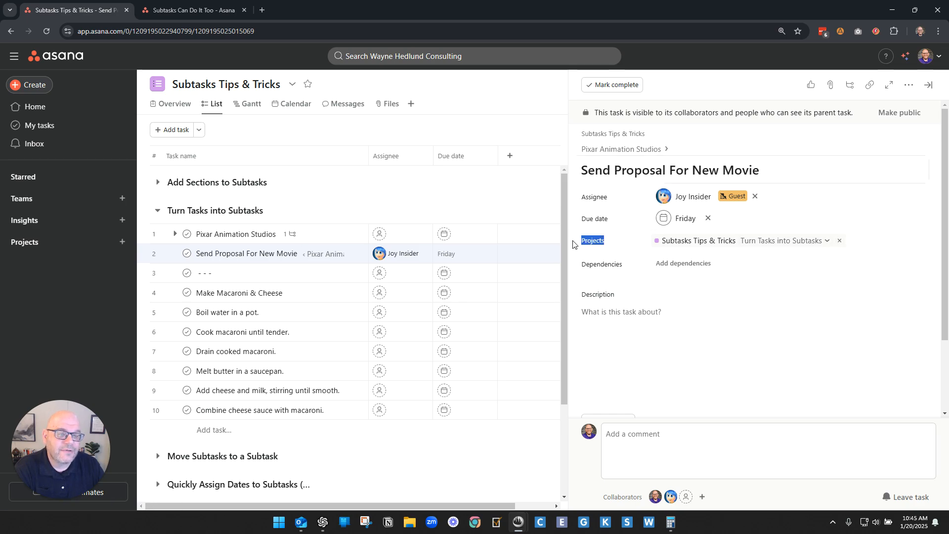
pyautogui.click(839, 243)
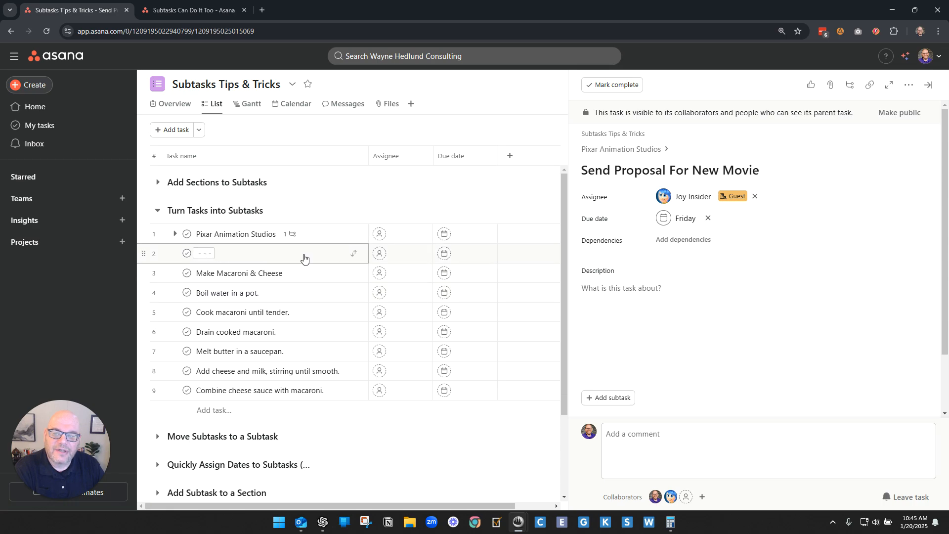
# Step: Check the subtasks in the details of the parent task Pixar Animation Studios, and close the details
pyautogui.click(599, 149)
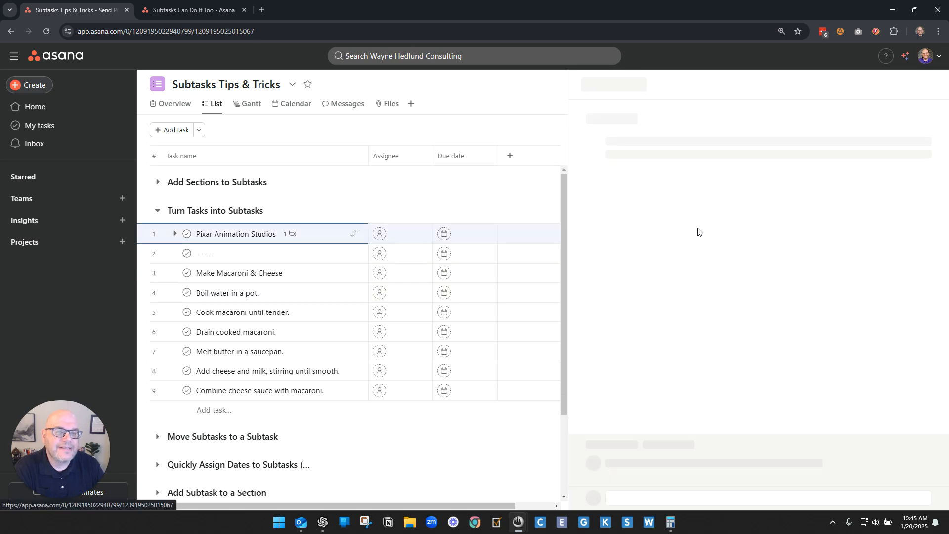
pyautogui.moveTo(586, 143); pyautogui.dragTo(771, 144)
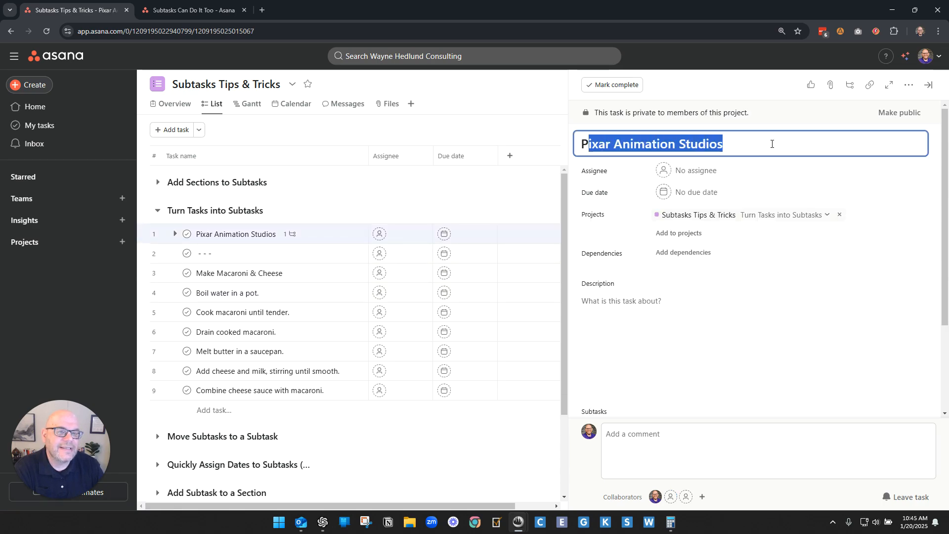
pyautogui.doubleClick(818, 268)
pyautogui.scroll(-3, 823, 272)
pyautogui.moveTo(614, 305); pyautogui.dragTo(670, 307)
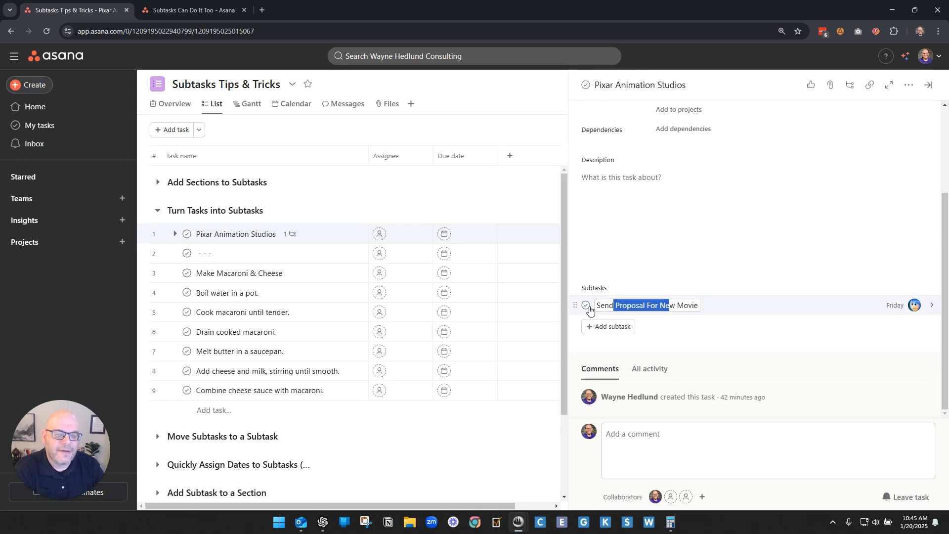
pyautogui.press('Escape')
pyautogui.press('Escape')
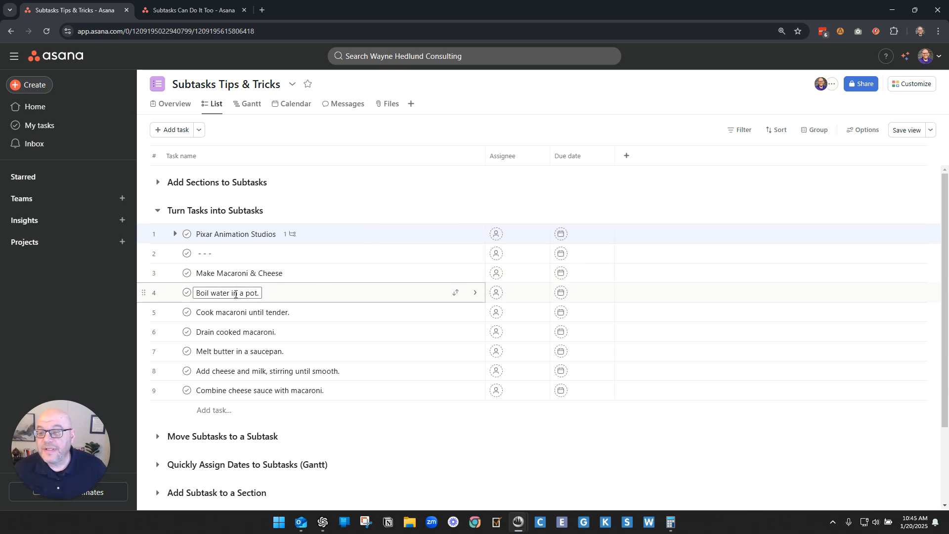
pyautogui.moveTo(195, 273); pyautogui.dragTo(332, 271)
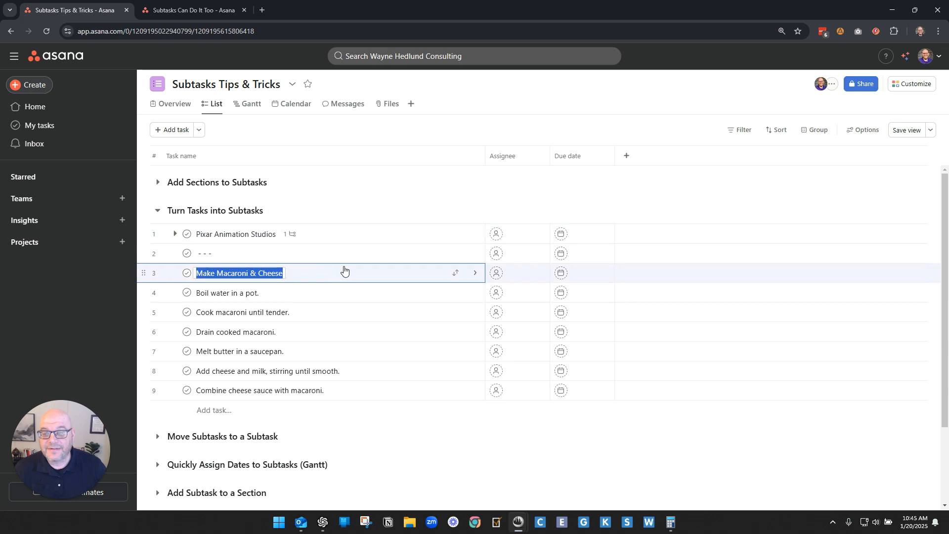
pyautogui.click(388, 271)
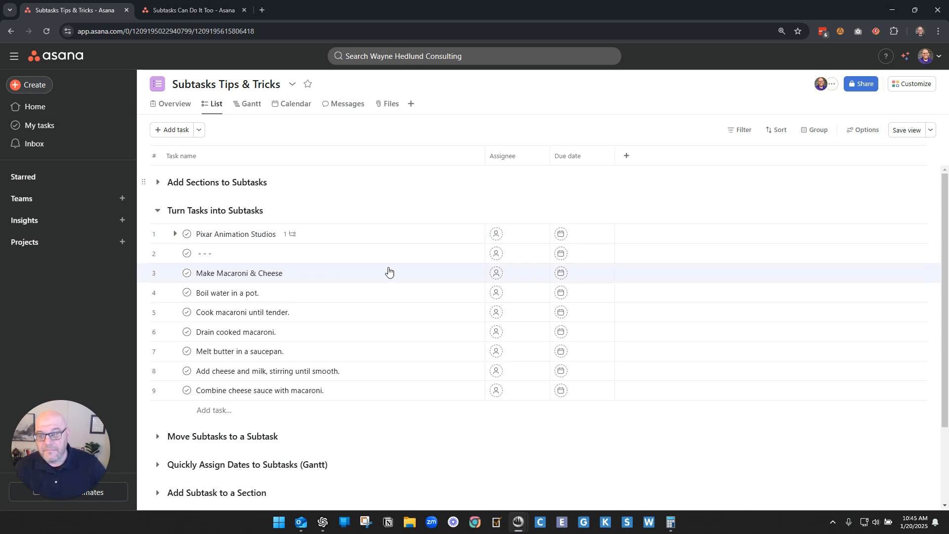
pyautogui.click(216, 295)
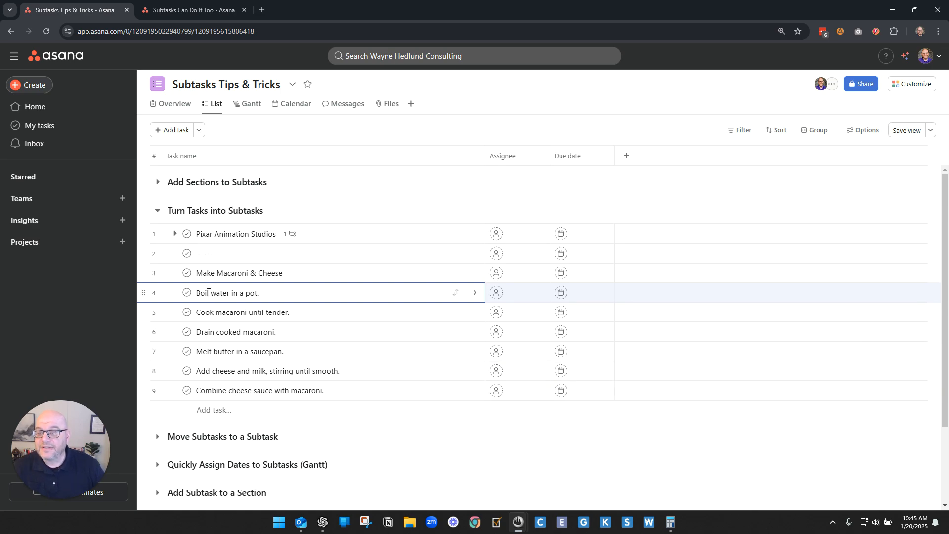
pyautogui.moveTo(220, 293); pyautogui.dragTo(257, 391)
pyautogui.keyDown('shift'); pyautogui.click(258, 391); pyautogui.keyUp('shift')
pyautogui.moveTo(203, 273); pyautogui.dragTo(319, 281)
pyautogui.click(368, 136)
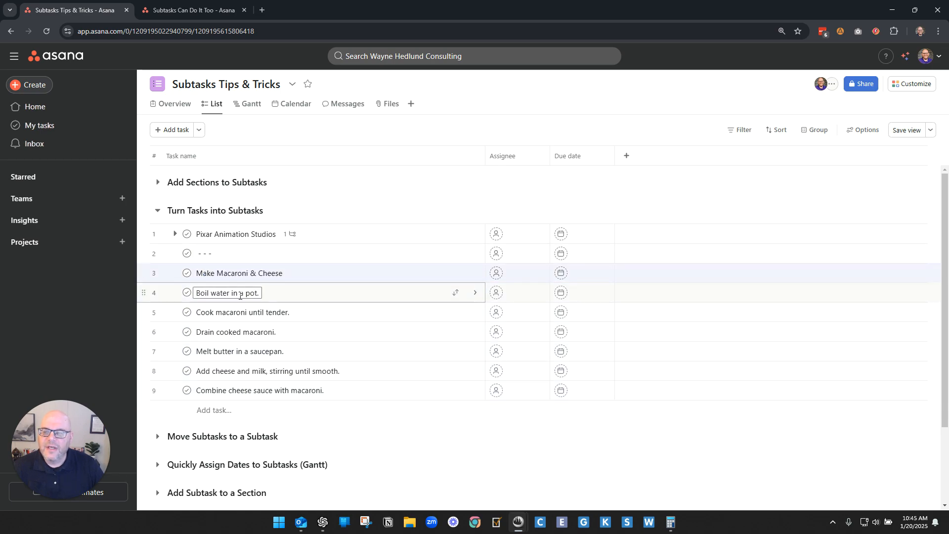
pyautogui.click(220, 294)
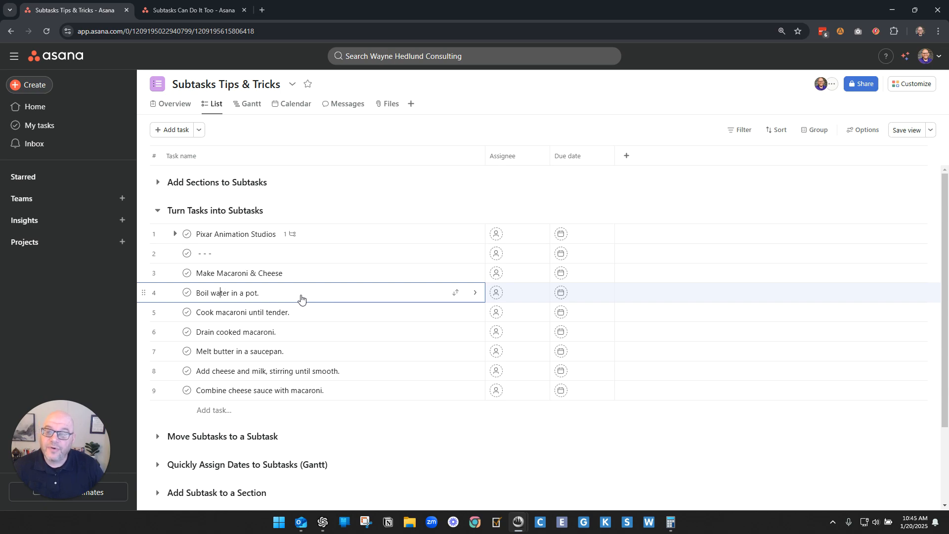
pyautogui.keyDown('shift'); pyautogui.click(264, 385); pyautogui.keyUp('shift')
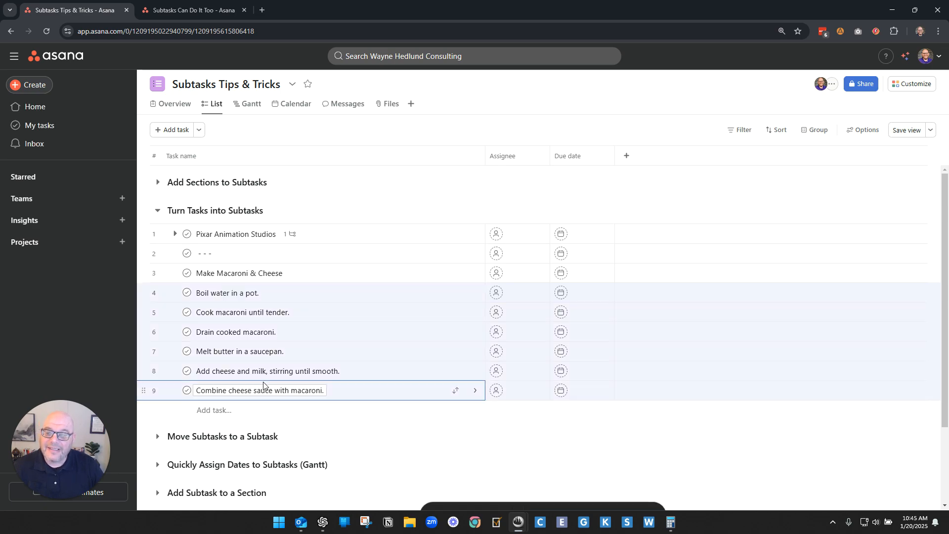
pyautogui.click(331, 138)
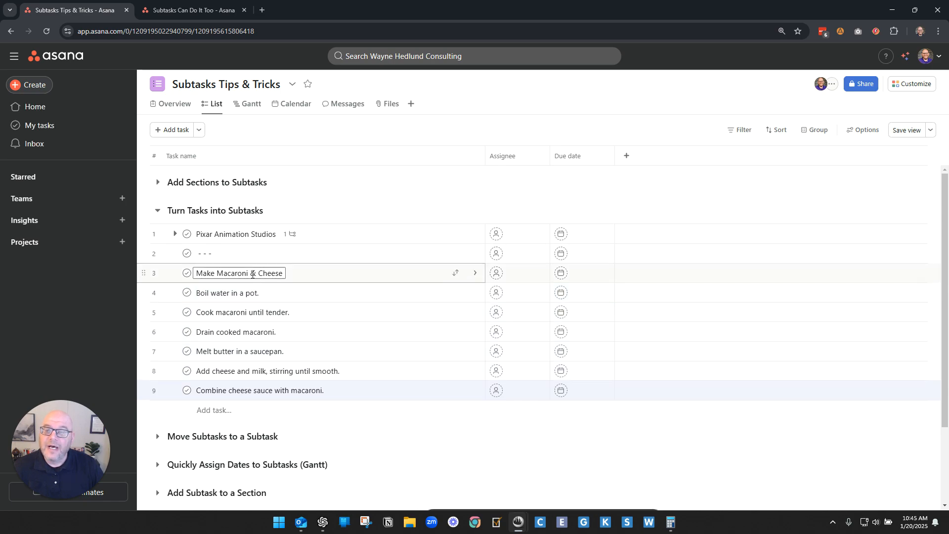
# Step: Convert the six cooking tasks from Boil water in a pot through Combine cheese sauce with macaroni into subtasks of Make Macaroni & Cheese
pyautogui.click(222, 291)
pyautogui.keyDown('shift'); pyautogui.click(232, 391); pyautogui.keyUp('shift')
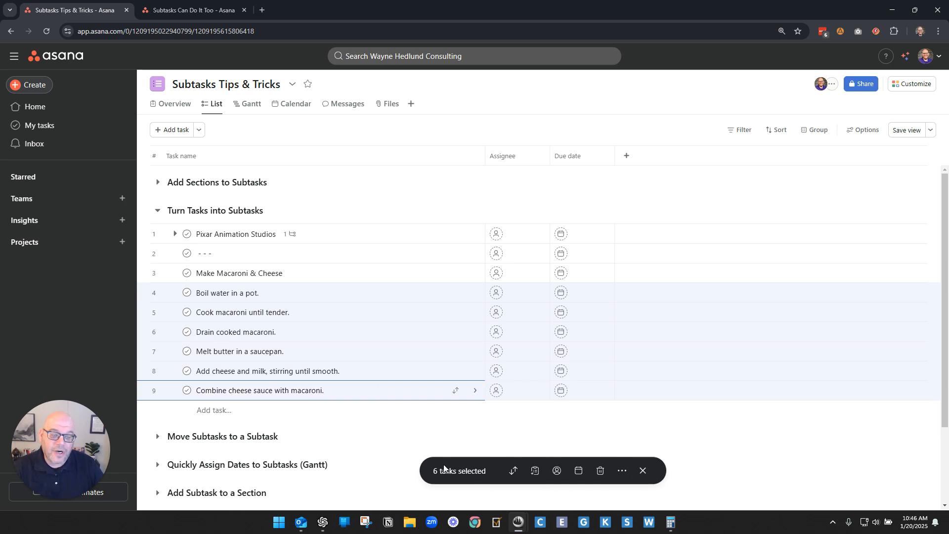
pyautogui.click(624, 472)
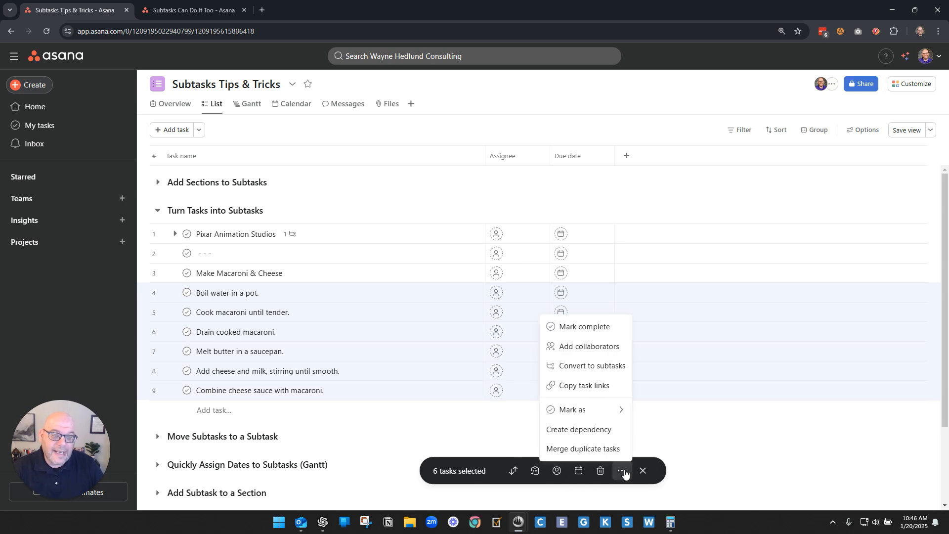
pyautogui.click(583, 367)
pyautogui.write('make')
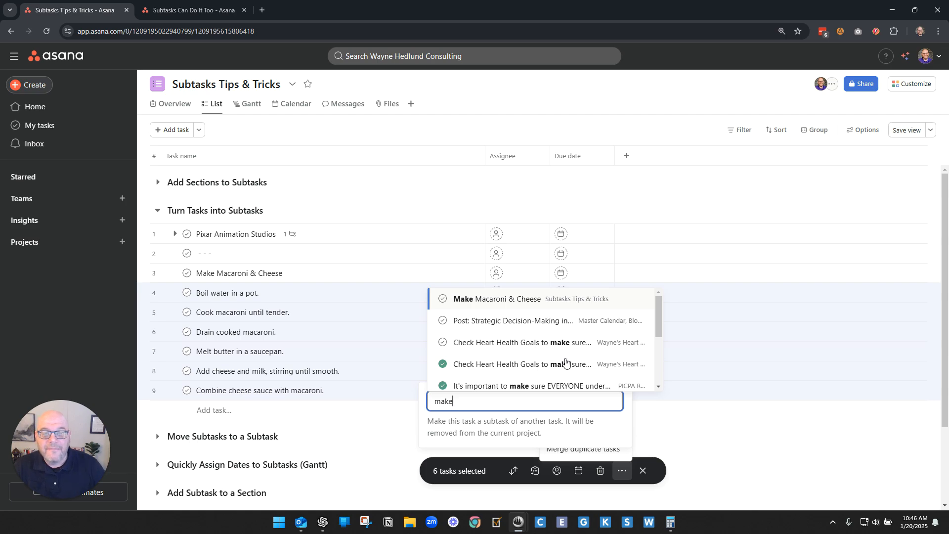
pyautogui.click(495, 300)
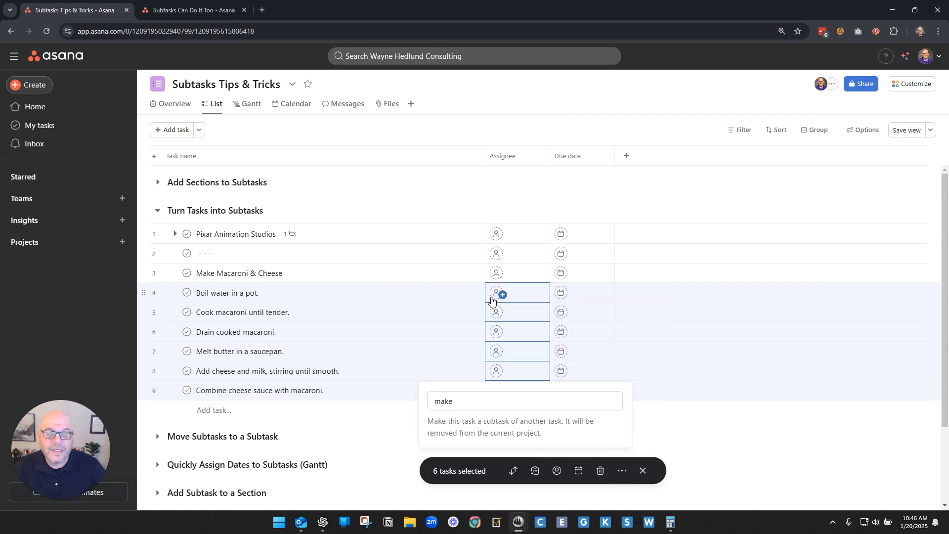
pyautogui.click(491, 401)
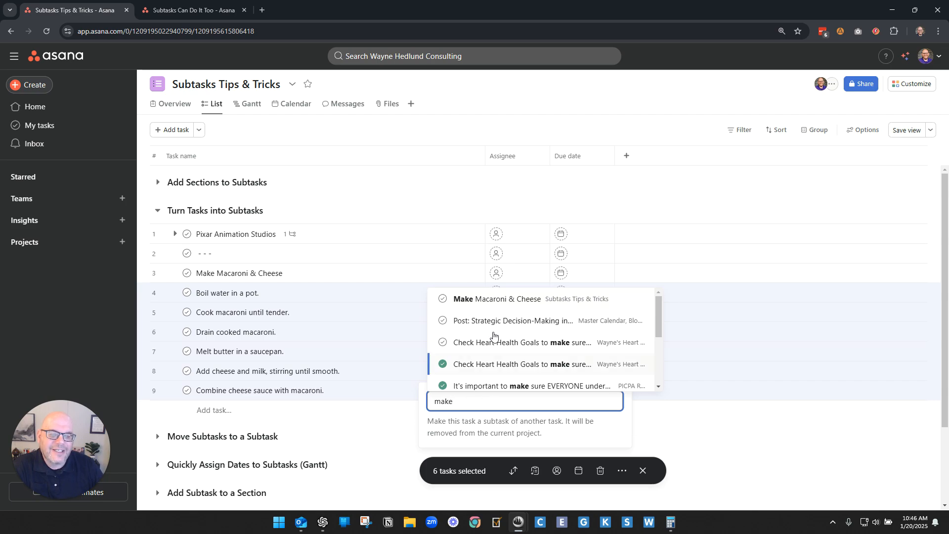
pyautogui.click(492, 300)
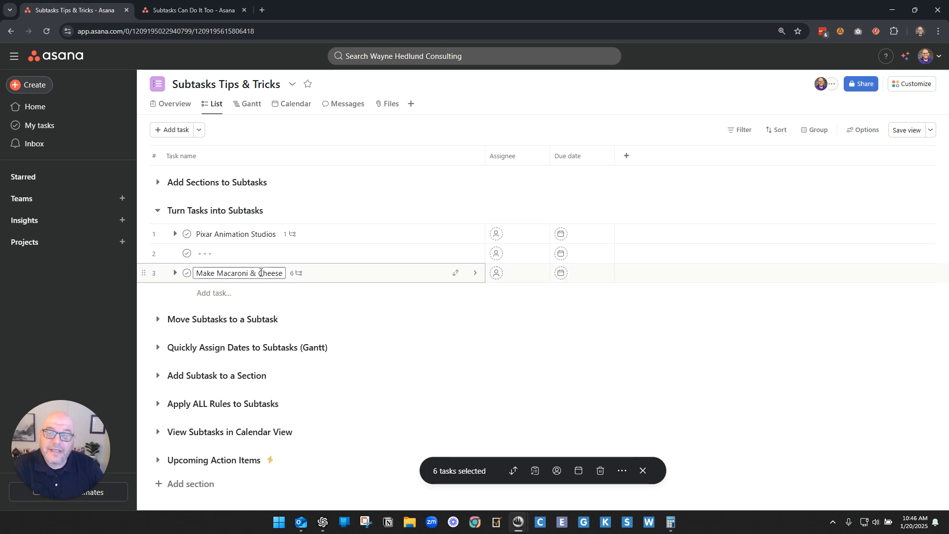
# Step: Check the subtasks in the details of Make Macaroni & Cheese, and close the details
pyautogui.click(347, 280)
pyautogui.scroll(-4, 657, 242)
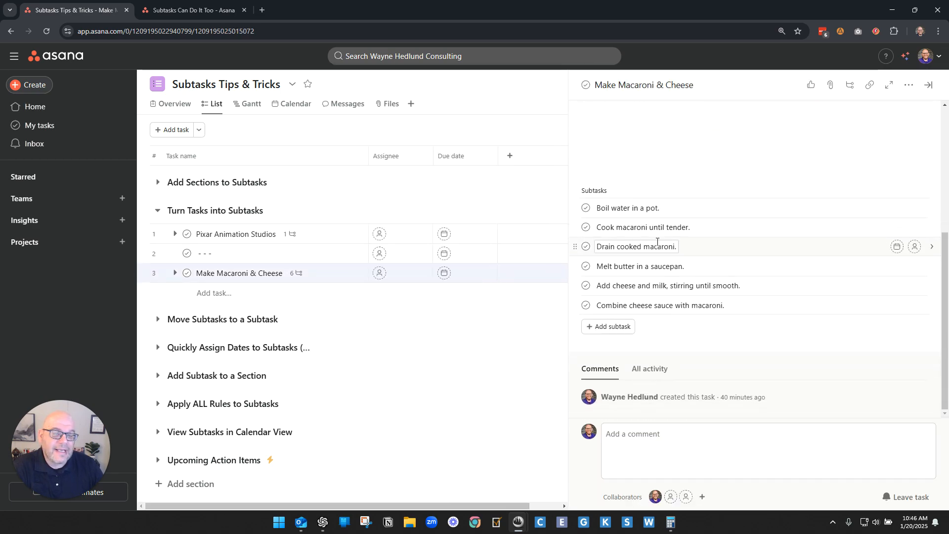
pyautogui.click(927, 83)
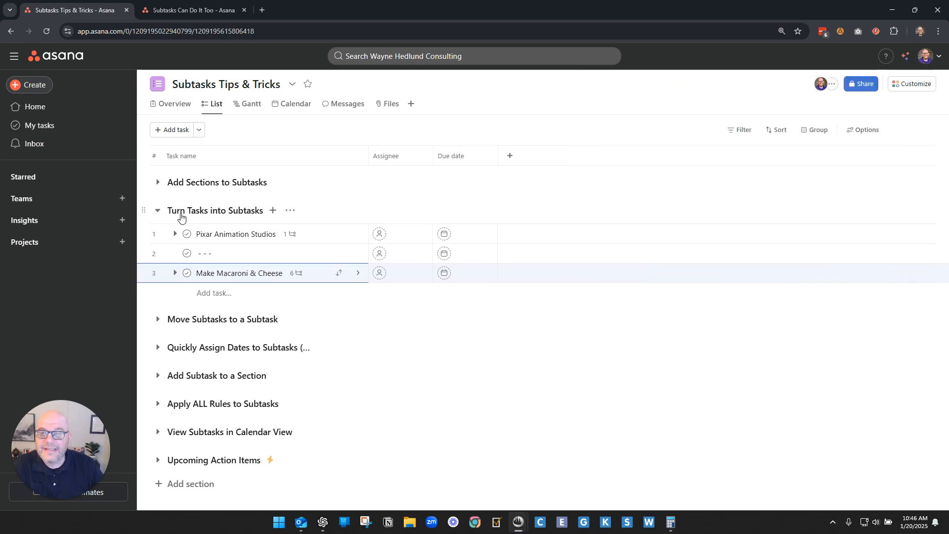
# Step: Collapse the Turn Tasks into Subtasks section, and open the details of Research, Gather, and Compare Plowing Quote under Move Subtasks to a Subtask
pyautogui.click(156, 211)
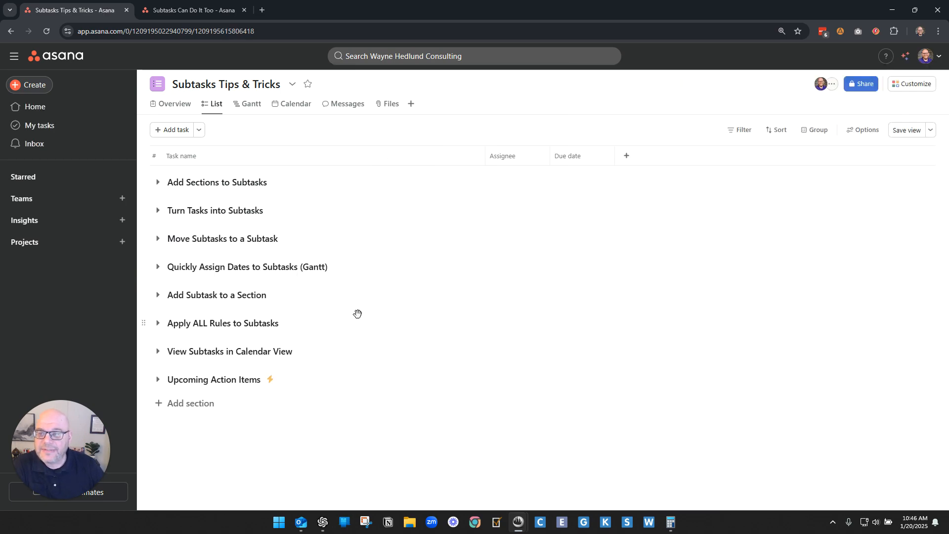
pyautogui.click(158, 239)
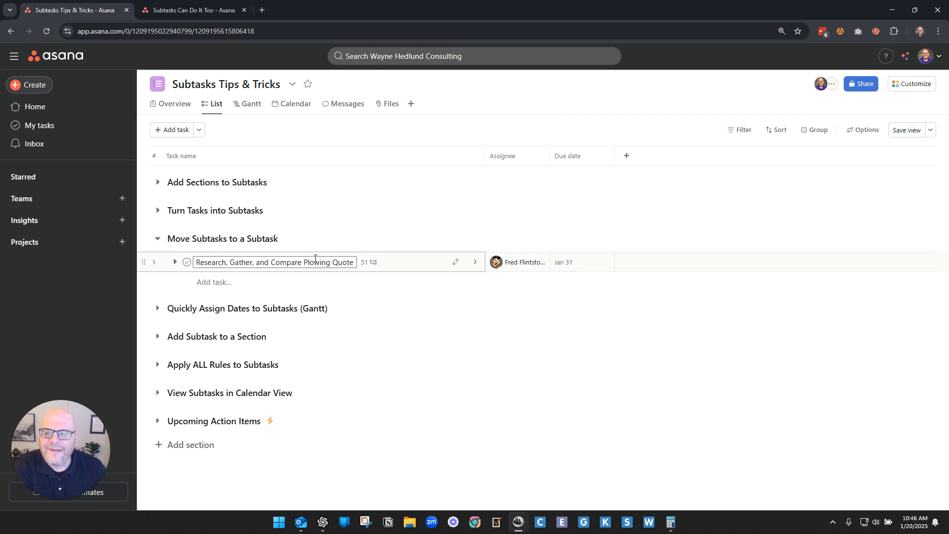
pyautogui.moveTo(207, 263); pyautogui.dragTo(354, 264)
pyautogui.click(387, 267)
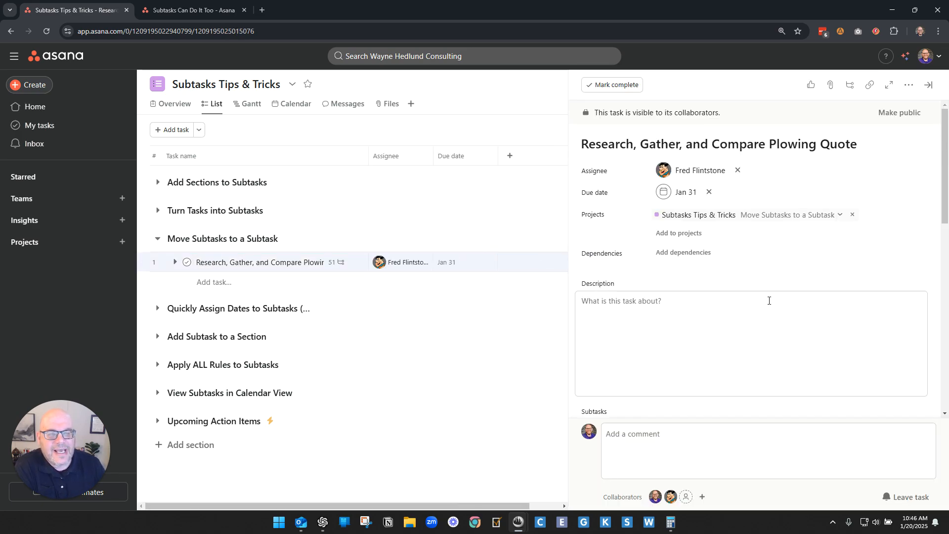
# Step: Examine the completed and incomplete subtasks in the Reference and Action Items sections of the plowing quote task
pyautogui.scroll(-5, 766, 307)
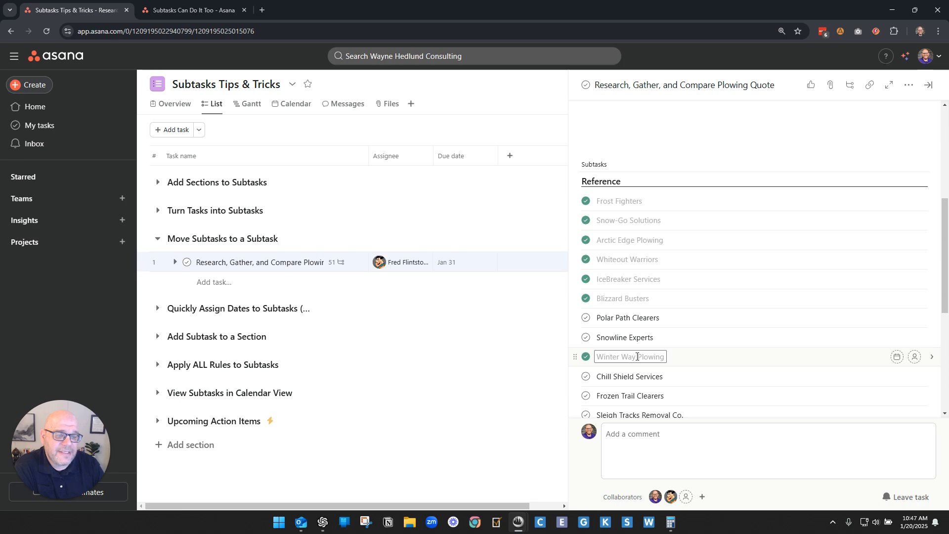
pyautogui.scroll(-6, 649, 356)
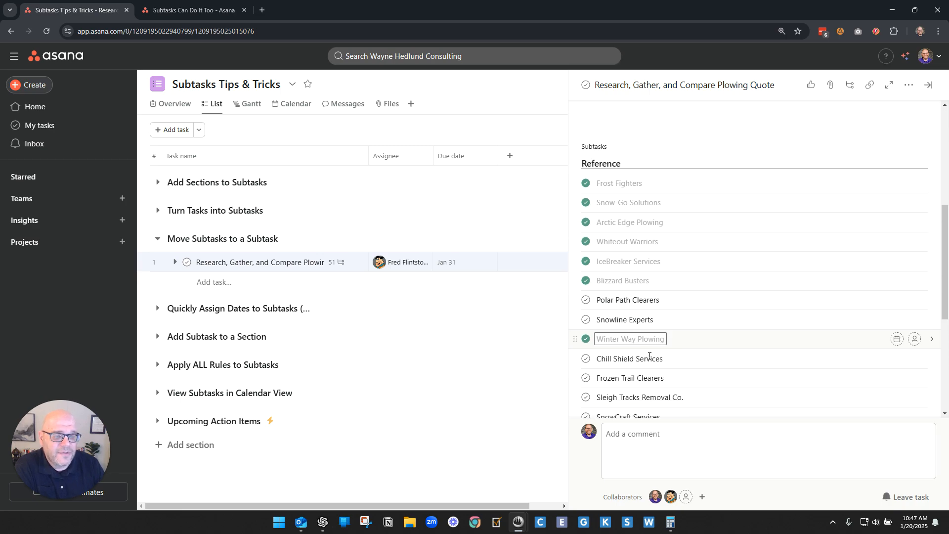
pyautogui.click(615, 305)
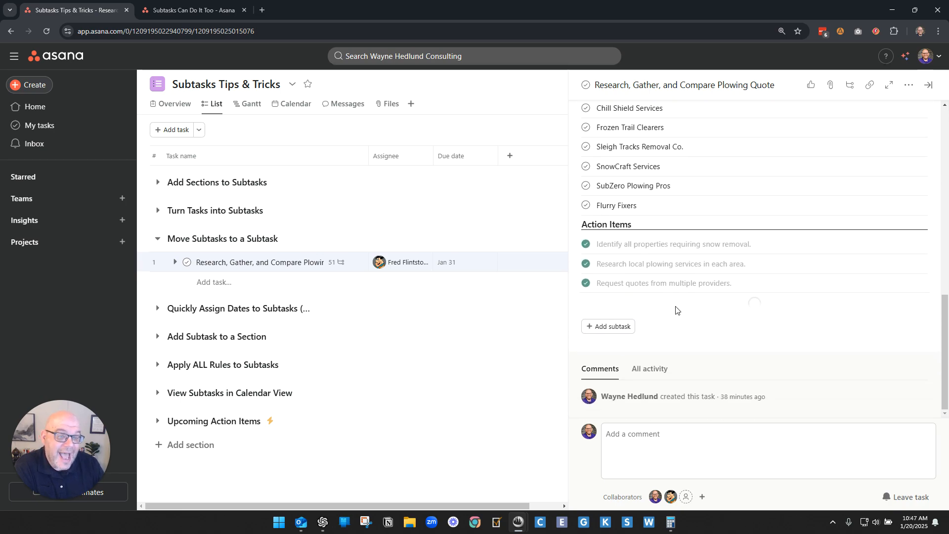
pyautogui.scroll(8, 699, 295)
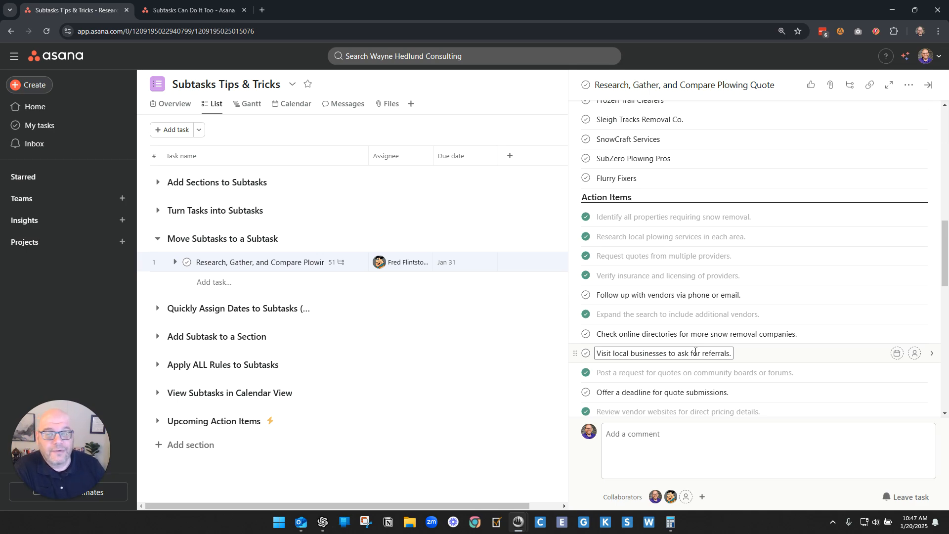
pyautogui.scroll(10, 754, 332)
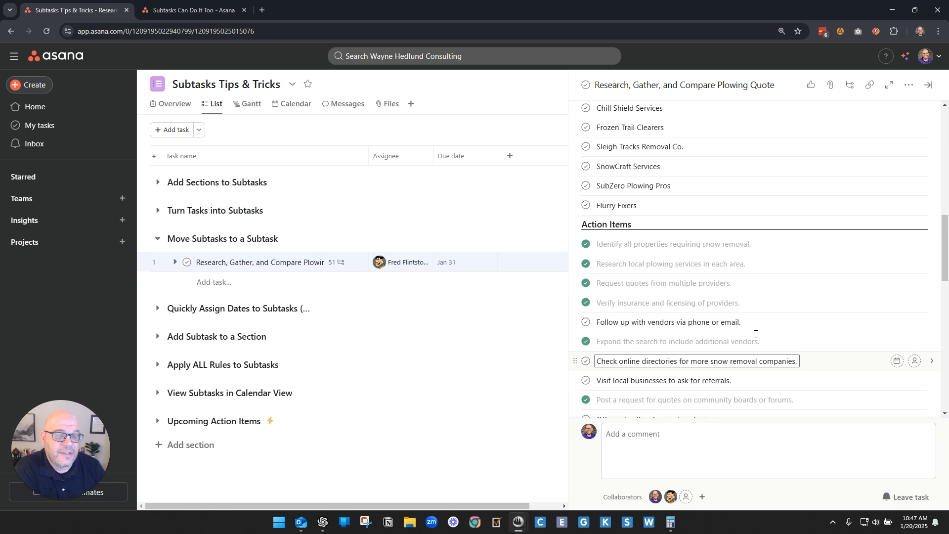
pyautogui.scroll(-10, 752, 338)
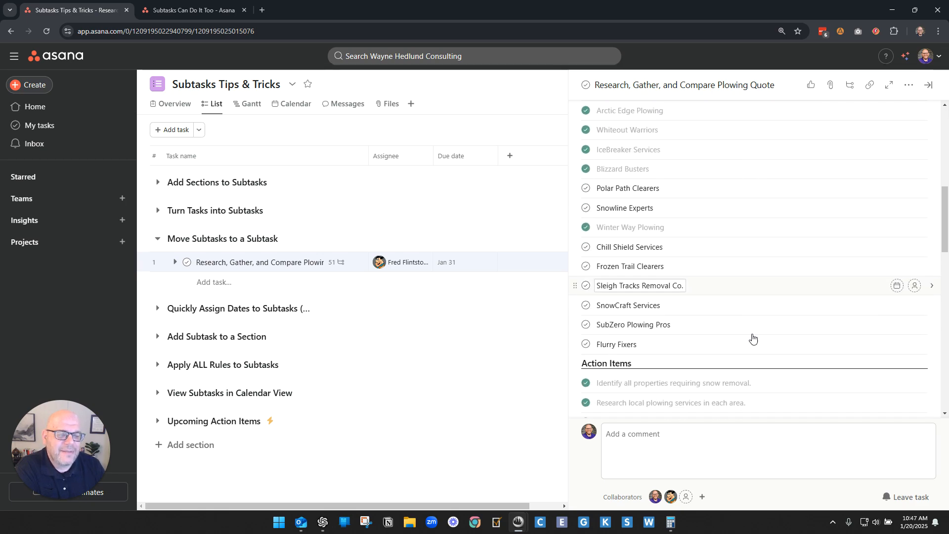
pyautogui.scroll(-6, 750, 331)
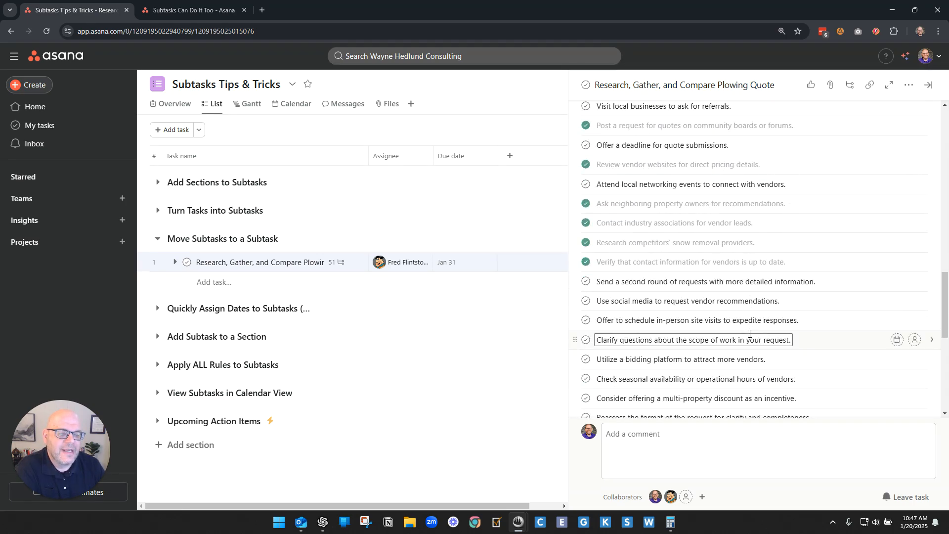
pyautogui.scroll(-3, 742, 342)
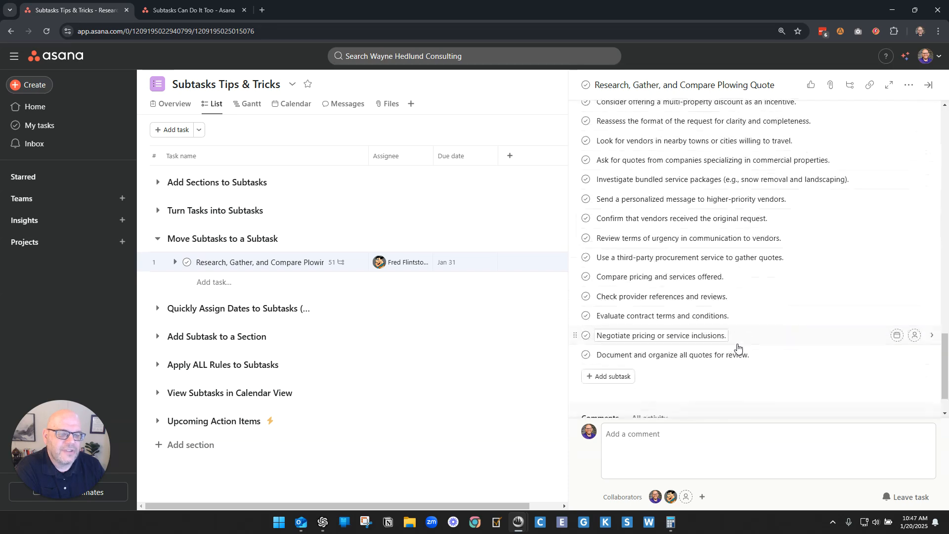
# Step: Move the completed Winter Way Plowing subtask directly below Blizzard Busters in the Reference section
pyautogui.scroll(8, 737, 345)
pyautogui.scroll(10, 737, 349)
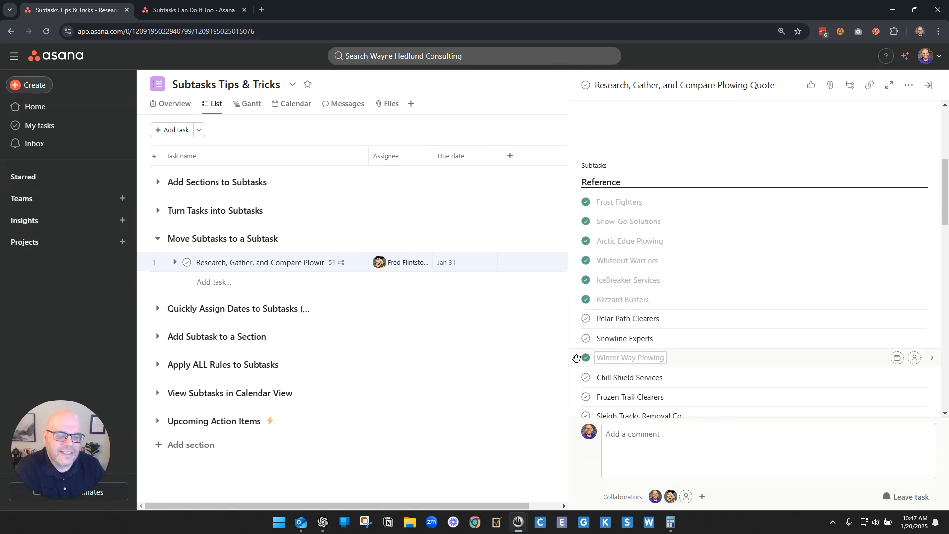
pyautogui.moveTo(575, 358); pyautogui.dragTo(633, 318)
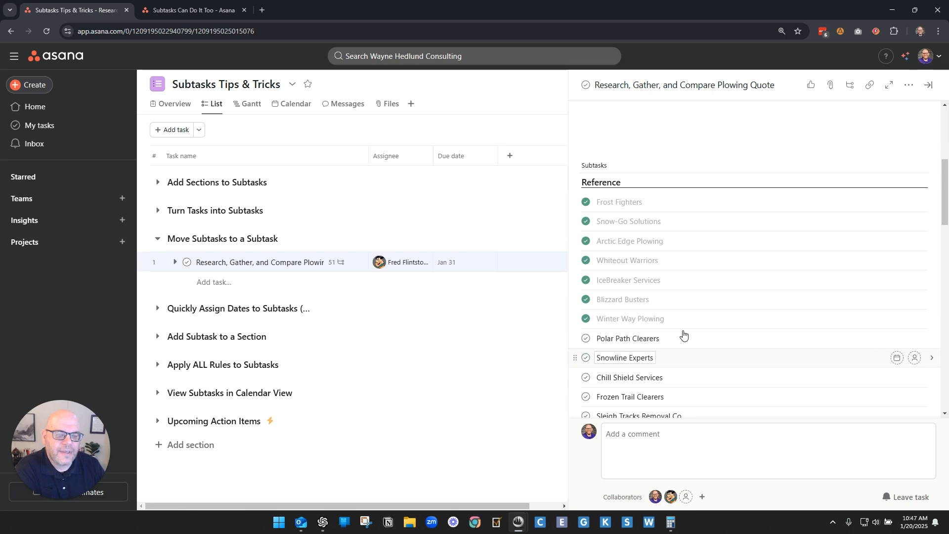
# Step: Add a subtask named Vendors Not Approved directly below Winter Way Plowing
pyautogui.scroll(-2, 652, 321)
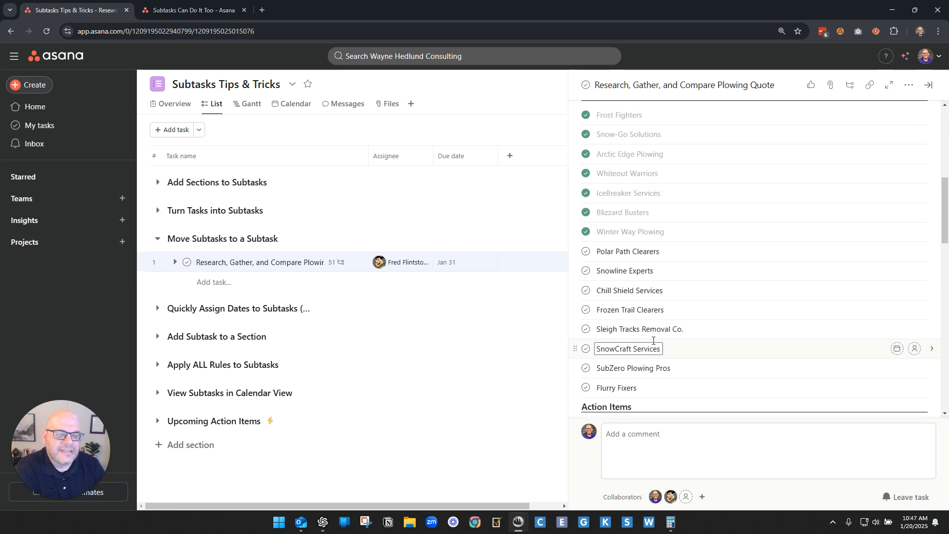
pyautogui.scroll(2, 653, 340)
pyautogui.click(635, 319)
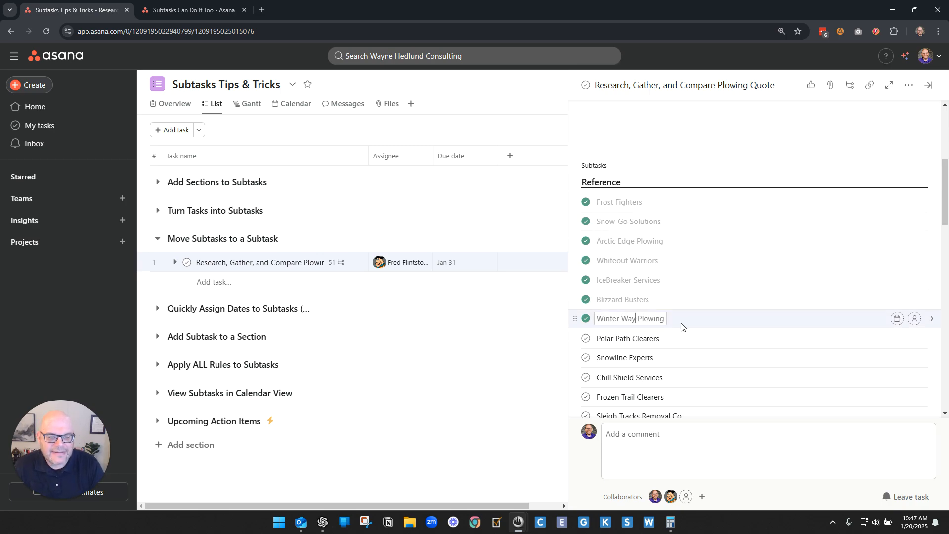
pyautogui.press('Return')
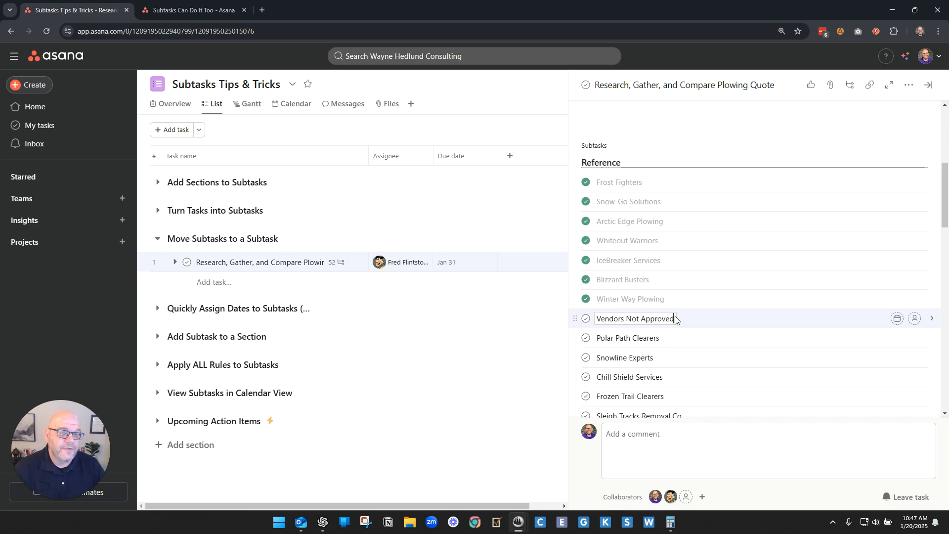
pyautogui.click(621, 183)
pyautogui.keyDown('shift'); pyautogui.click(628, 298); pyautogui.keyUp('shift')
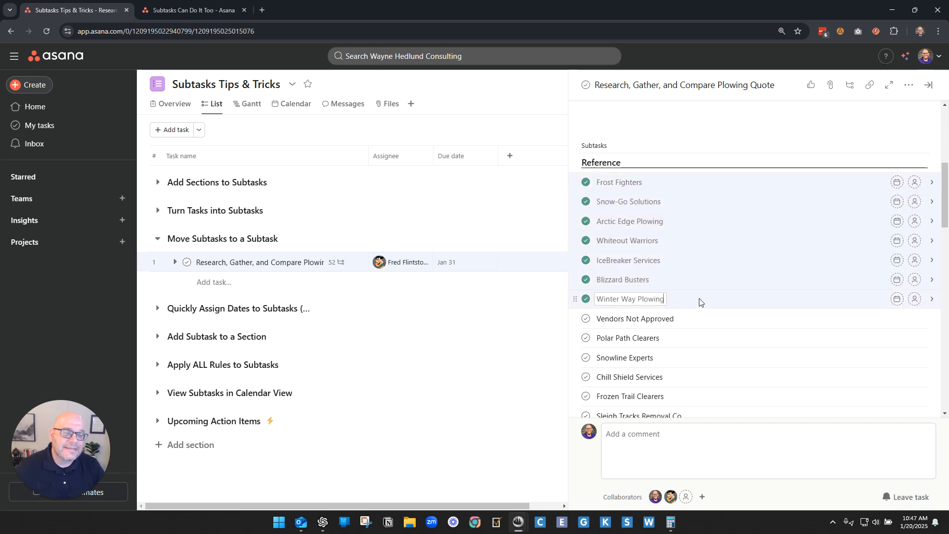
pyautogui.click(642, 338)
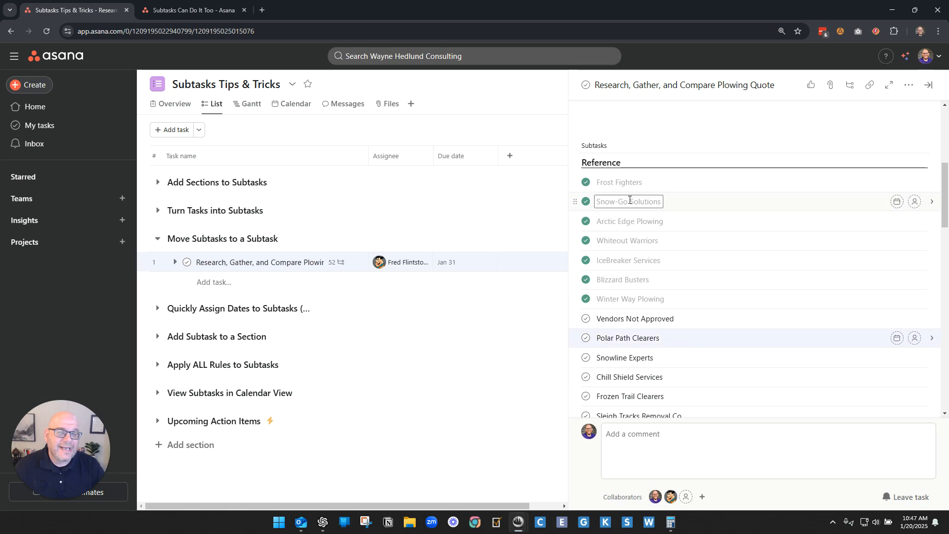
pyautogui.scroll(5, 742, 302)
pyautogui.scroll(-19, 738, 292)
pyautogui.scroll(5, 738, 297)
pyautogui.scroll(5, 737, 295)
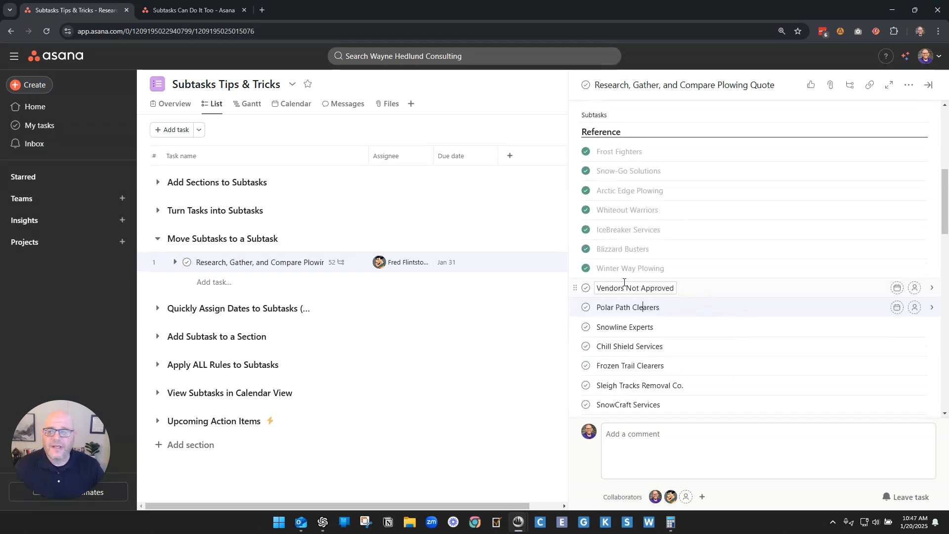
# Step: Expand the subtasks of Research, Gather, and Compare Plowing Quote in the project list, and close the task details
pyautogui.click(175, 262)
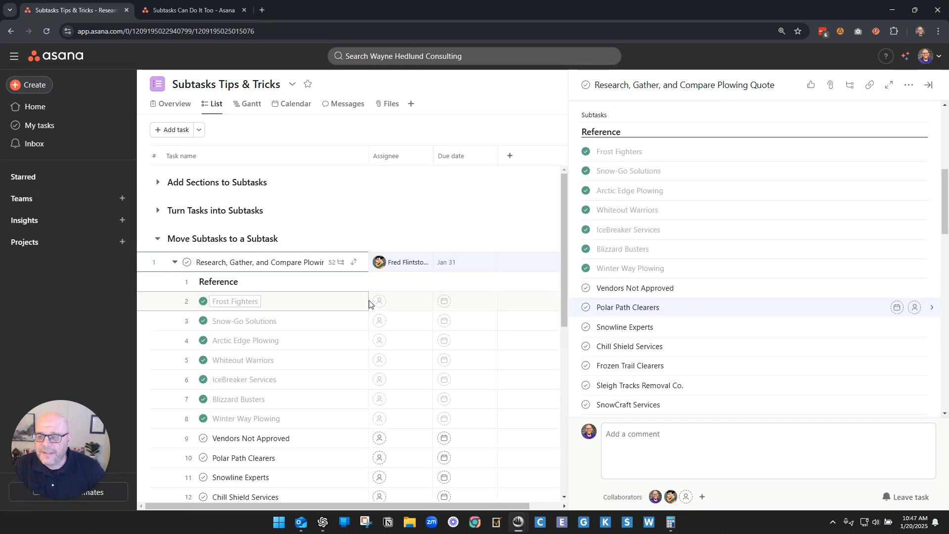
pyautogui.click(928, 84)
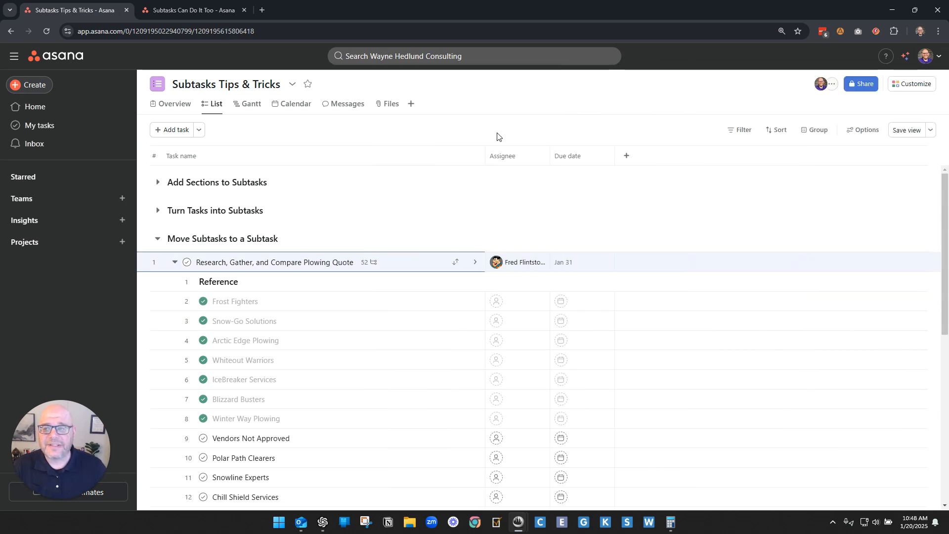
# Step: Filter the project list to show only incomplete tasks
pyautogui.click(737, 134)
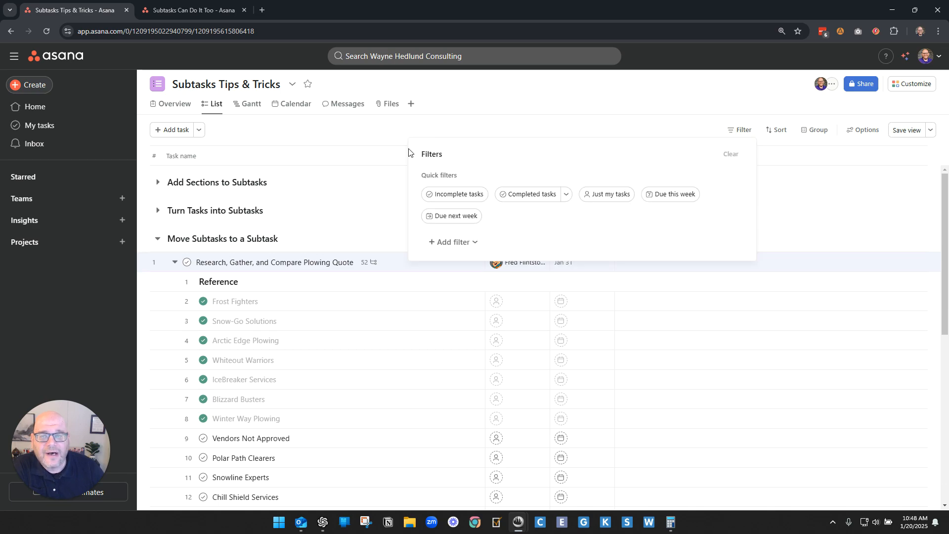
pyautogui.click(360, 128)
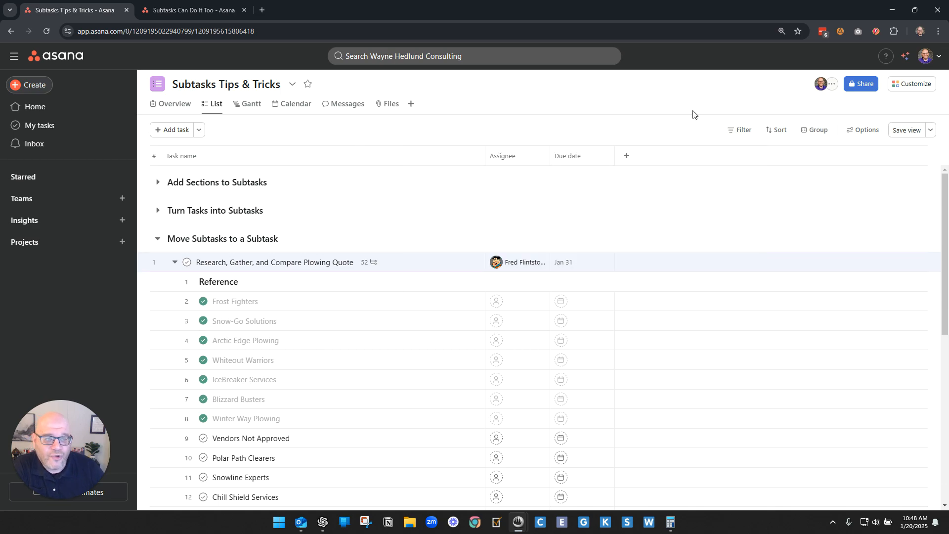
pyautogui.click(741, 131)
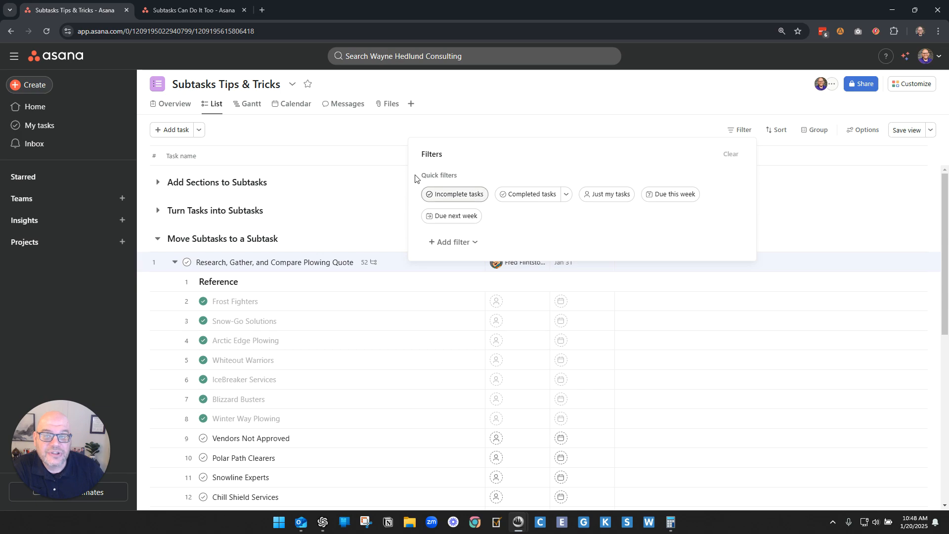
pyautogui.click(441, 193)
pyautogui.click(336, 131)
# Step: Collapse and re-expand the plowing quote task, and review its filtered subtasks down to the end of the loaded list
pyautogui.click(175, 262)
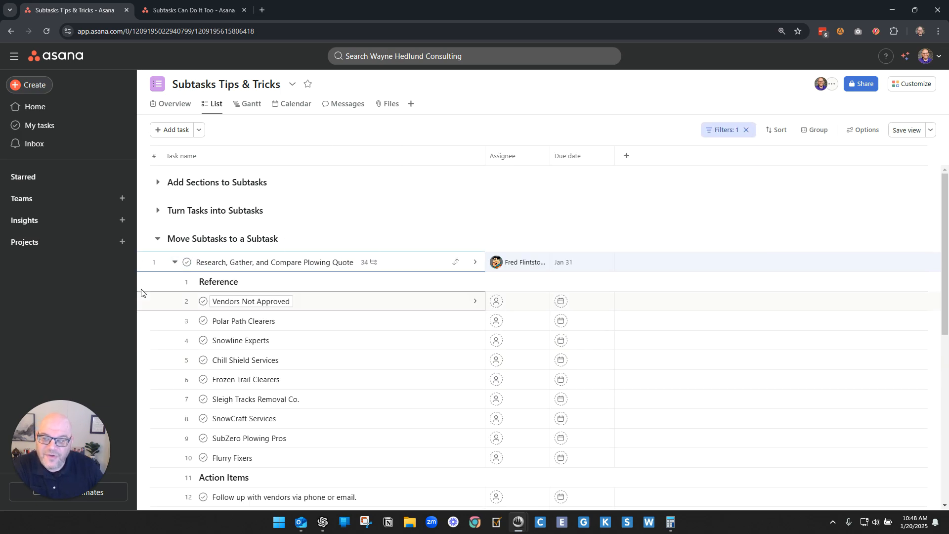
pyautogui.click(174, 262)
pyautogui.click(174, 262)
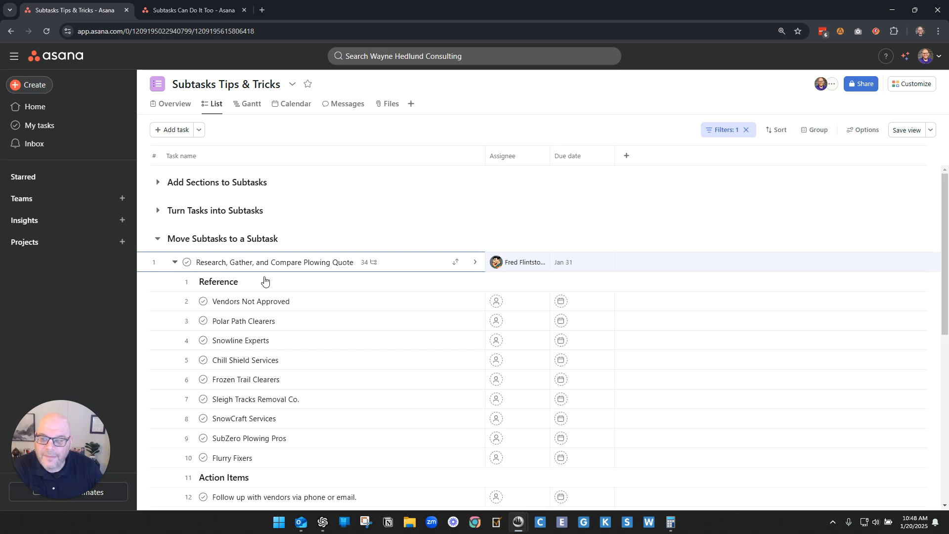
pyautogui.scroll(-5, 287, 291)
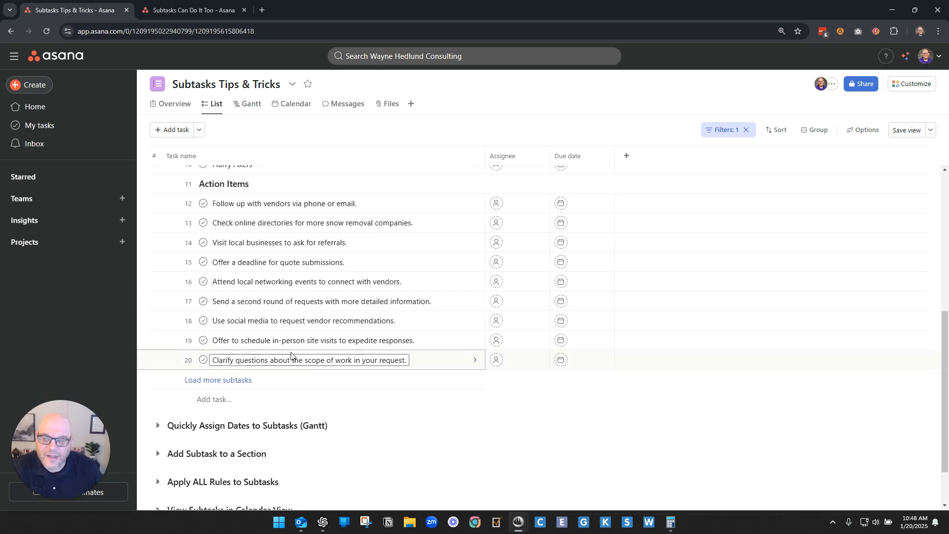
# Step: Collapse the plowing quote task in the project list, open its details, and review the subtasks in its Reference section
pyautogui.scroll(5, 295, 346)
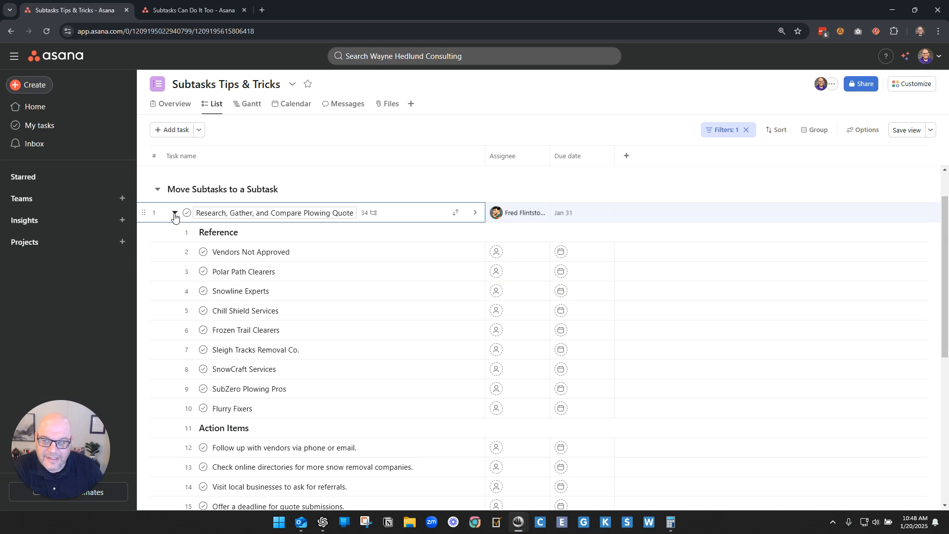
pyautogui.click(174, 215)
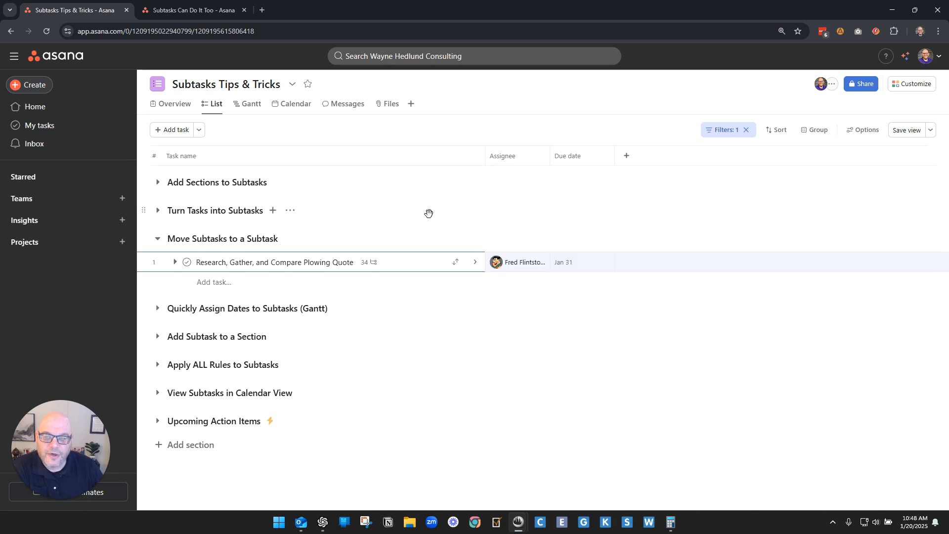
pyautogui.click(408, 263)
pyautogui.scroll(-5, 791, 257)
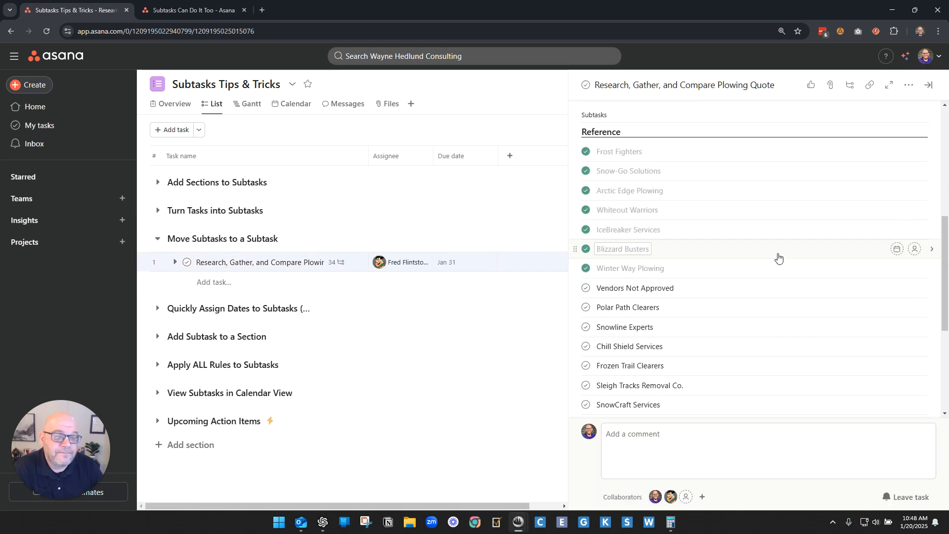
pyautogui.scroll(-4, 746, 314)
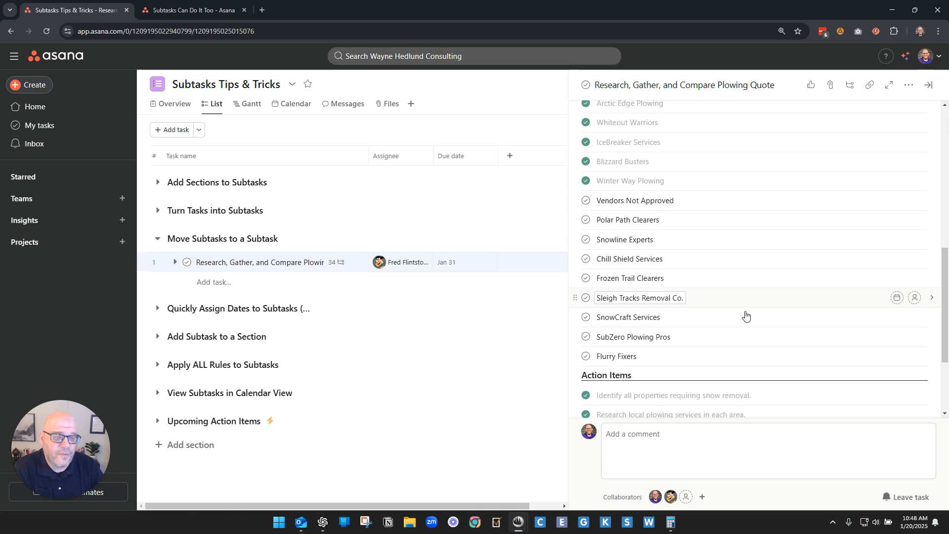
pyautogui.scroll(6, 745, 319)
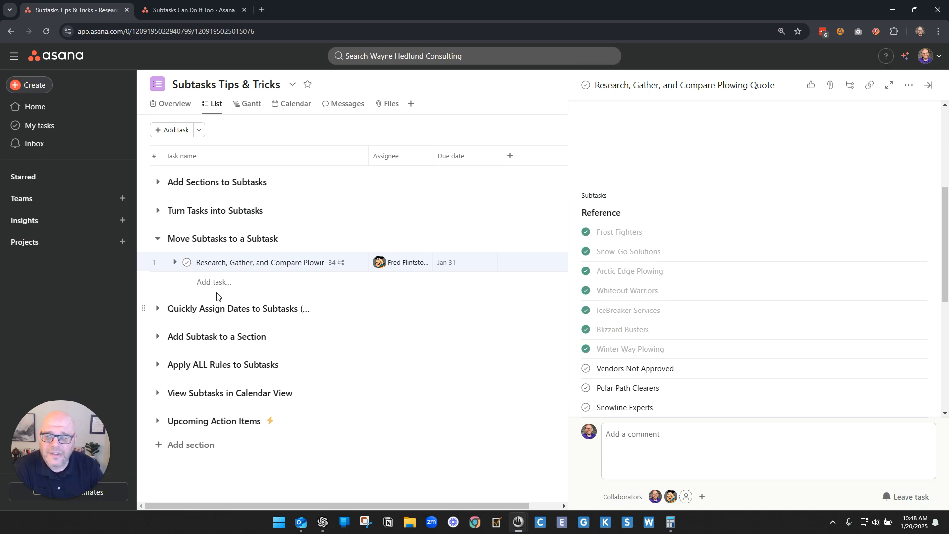
# Step: Close the task details and remove the incomplete-tasks filter from the project list
pyautogui.click(526, 126)
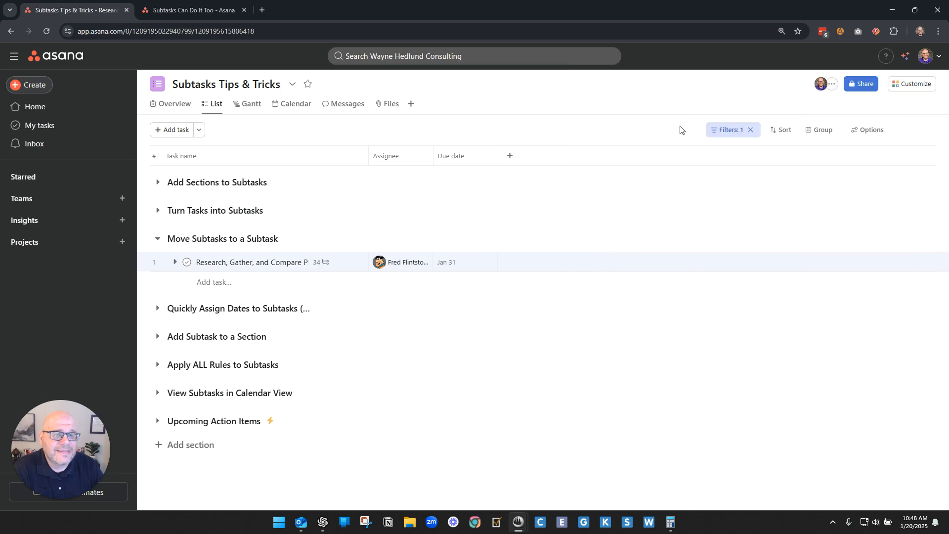
pyautogui.click(746, 134)
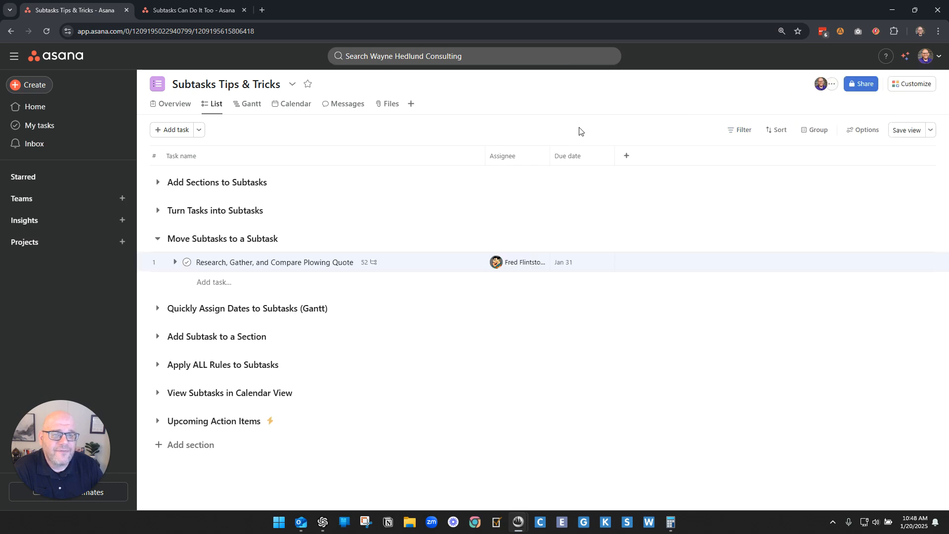
# Step: Expand the plowing quote task's subtasks and rename Vendors Not Approved in capitals as VENDORS NOT APPROVED
pyautogui.click(175, 262)
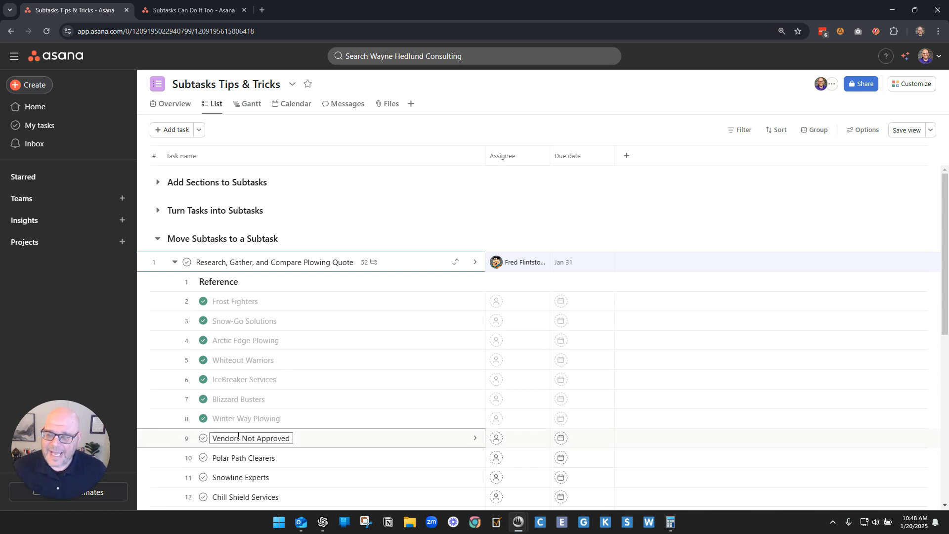
pyautogui.moveTo(213, 438); pyautogui.dragTo(293, 438)
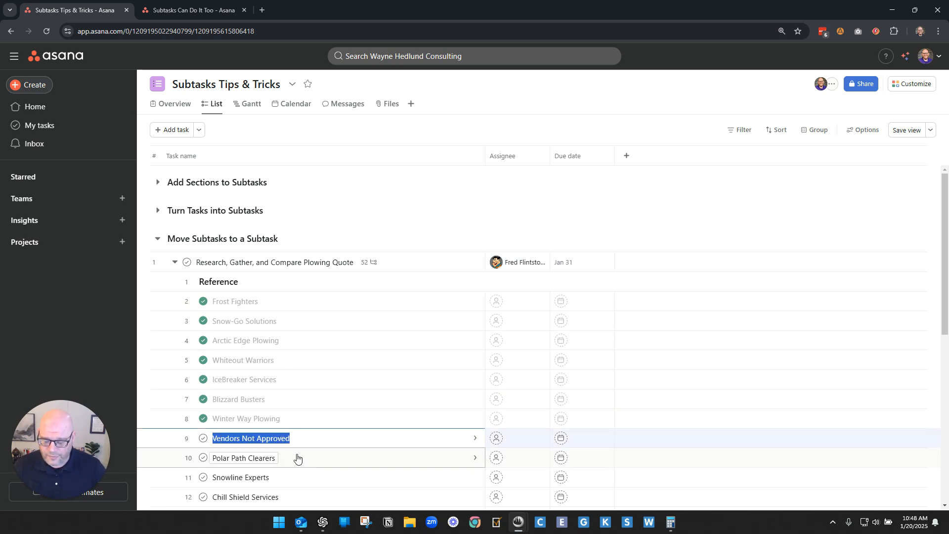
pyautogui.write('VENDORS NOT APPROVED')
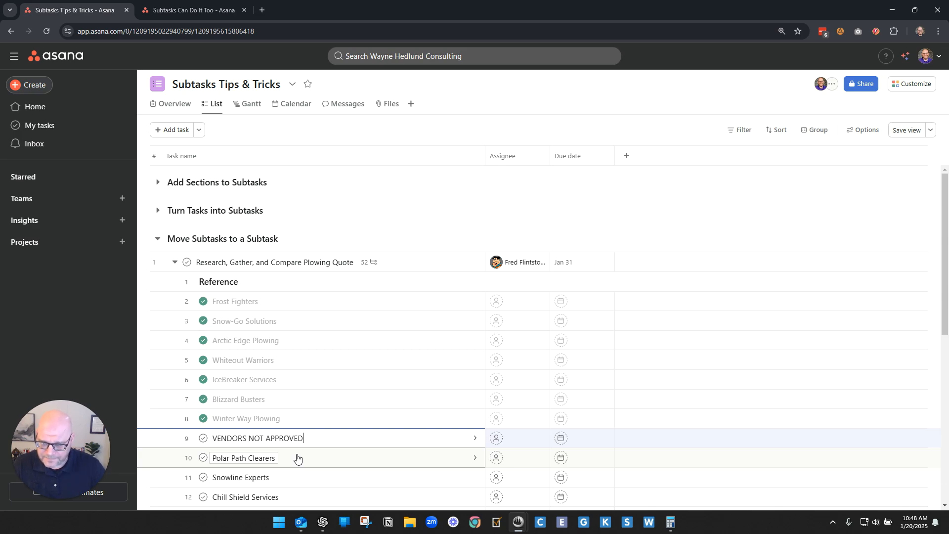
# Step: Convert the completed vendors from Frost Fighters through Winter Way Plowing into subtasks of VENDORS NOT APPROVED
pyautogui.scroll(-1, 304, 326)
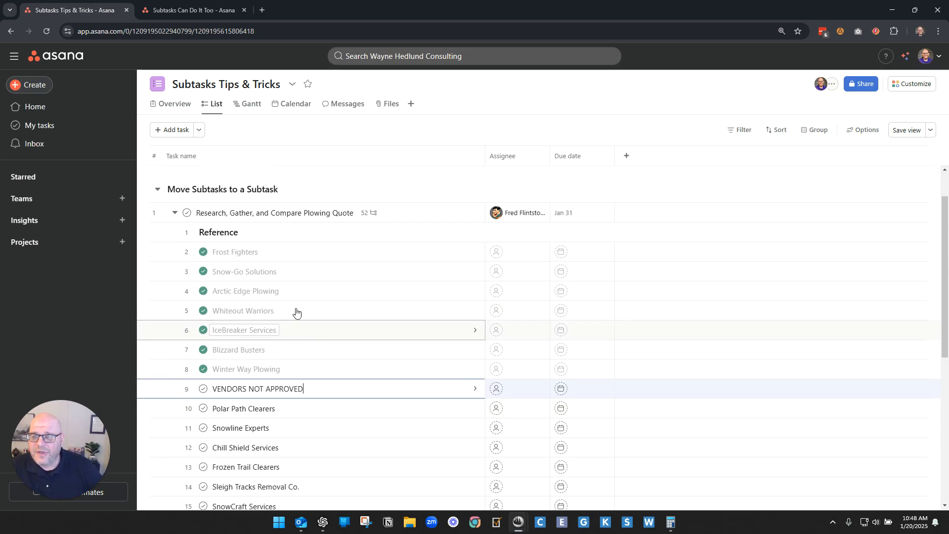
pyautogui.click(227, 254)
pyautogui.keyDown('shift'); pyautogui.click(243, 370); pyautogui.keyUp('shift')
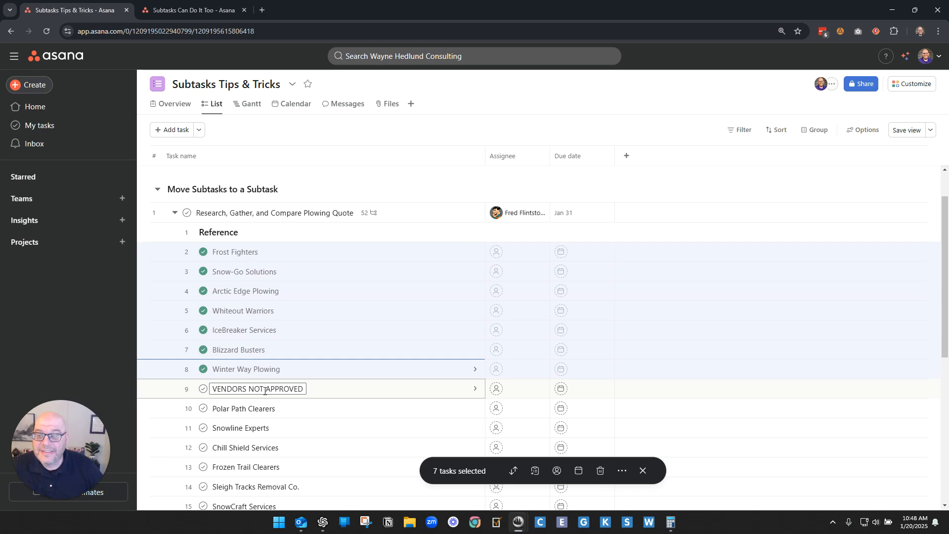
pyautogui.click(621, 470)
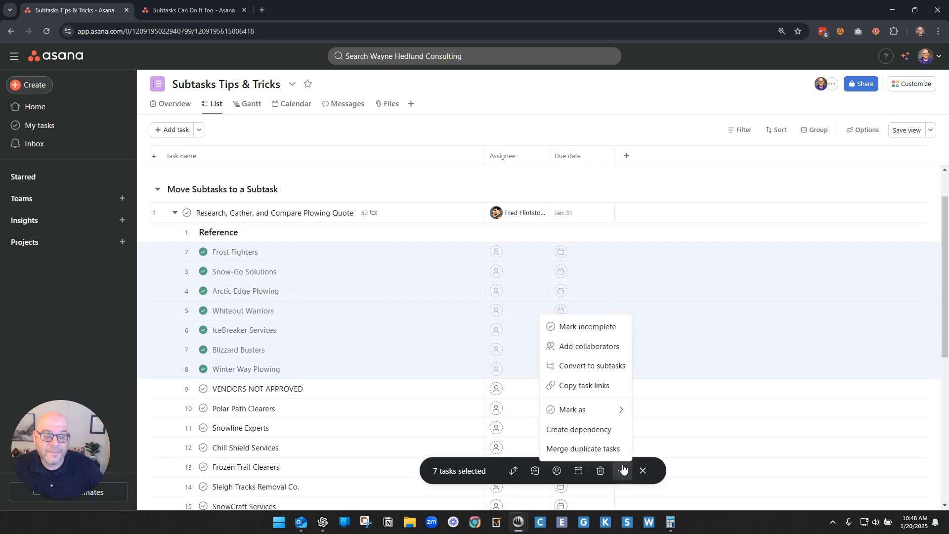
pyautogui.click(592, 368)
pyautogui.write('VENDO')
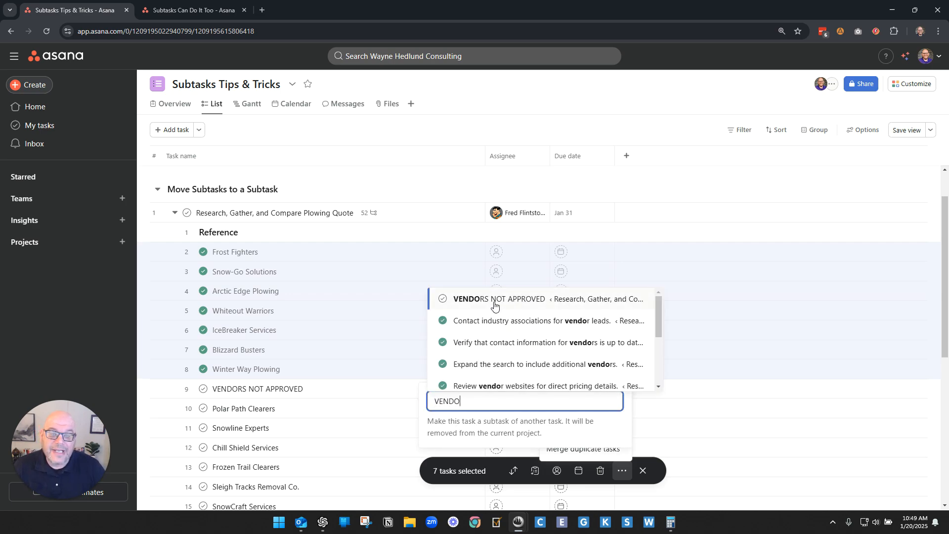
pyautogui.click(494, 301)
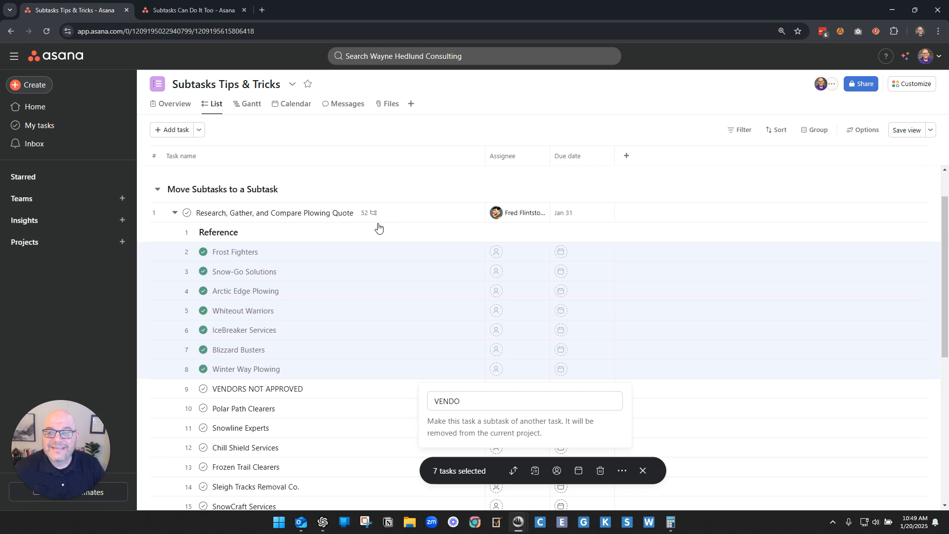
pyautogui.click(494, 400)
pyautogui.click(514, 306)
pyautogui.click(415, 132)
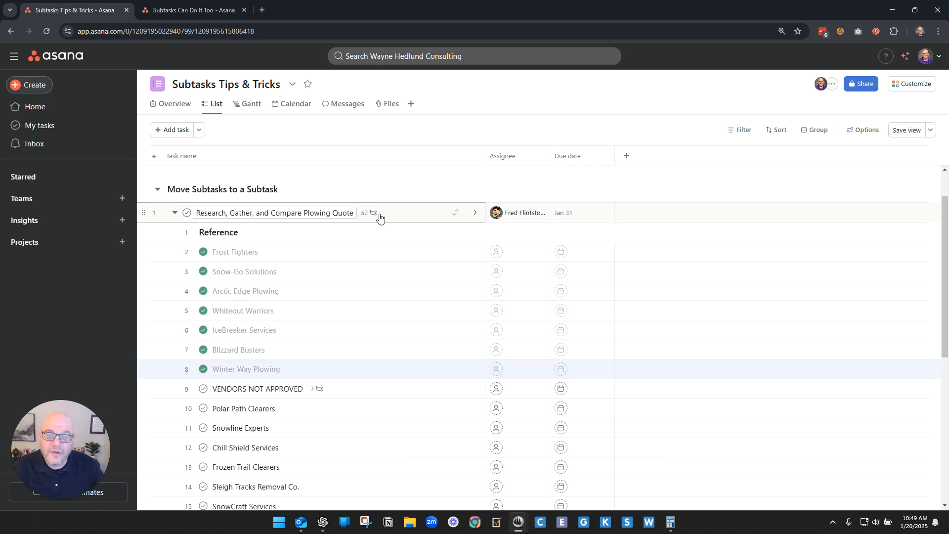
# Step: In the plowing quote task's details, add a subtask named OLD ACTION ITEMS and place it first under Action Items
pyautogui.click(434, 217)
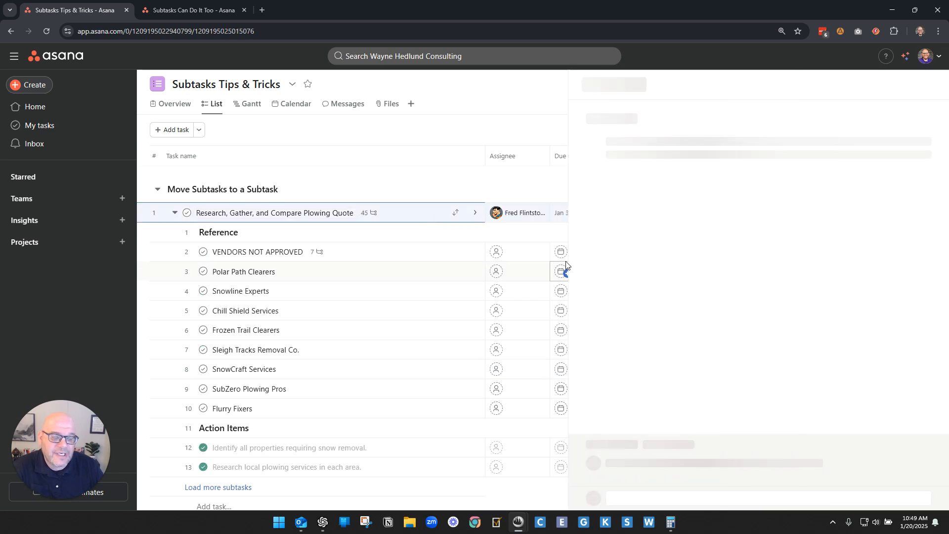
pyautogui.scroll(-6, 747, 277)
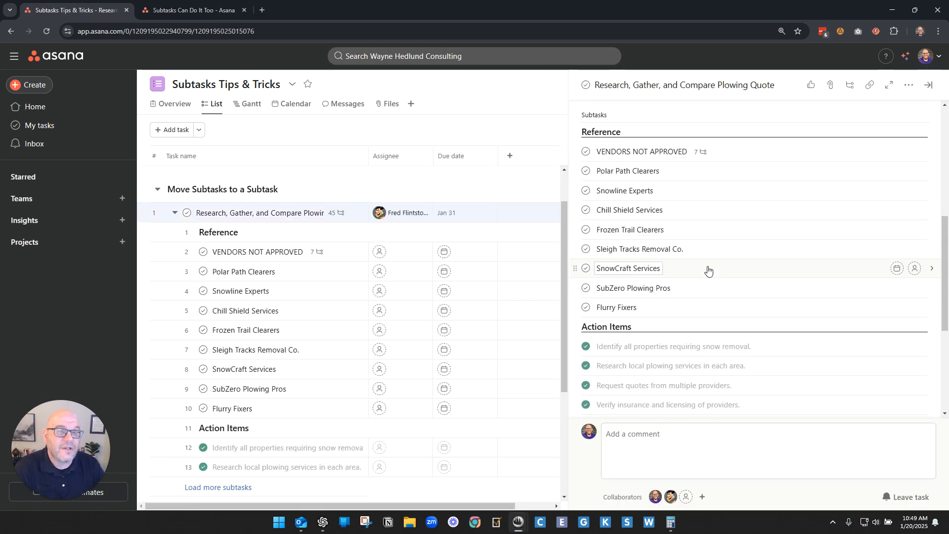
pyautogui.scroll(-3, 708, 269)
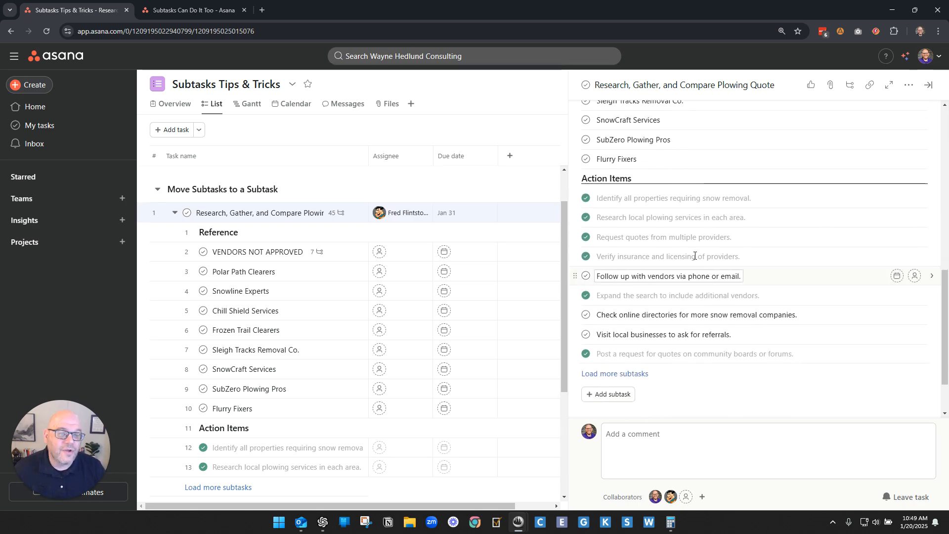
pyautogui.click(638, 198)
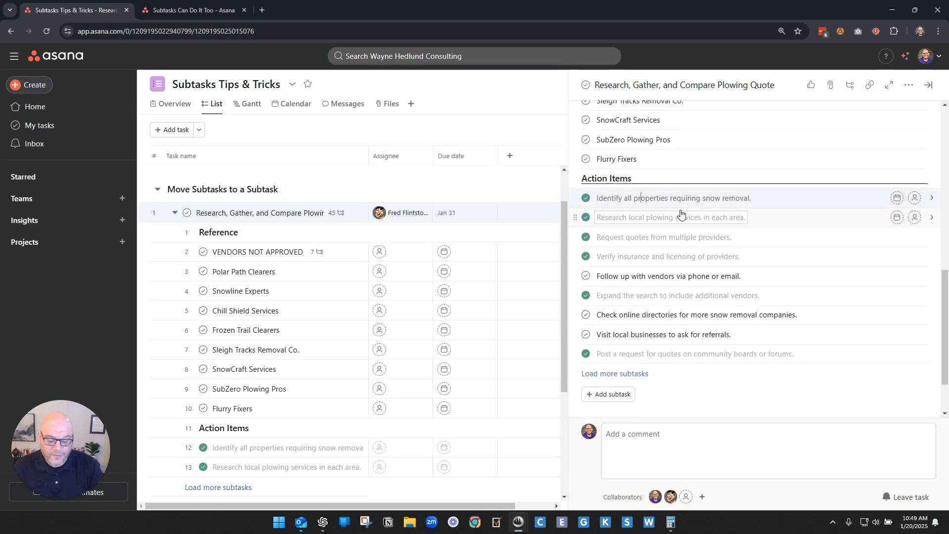
pyautogui.press('Return')
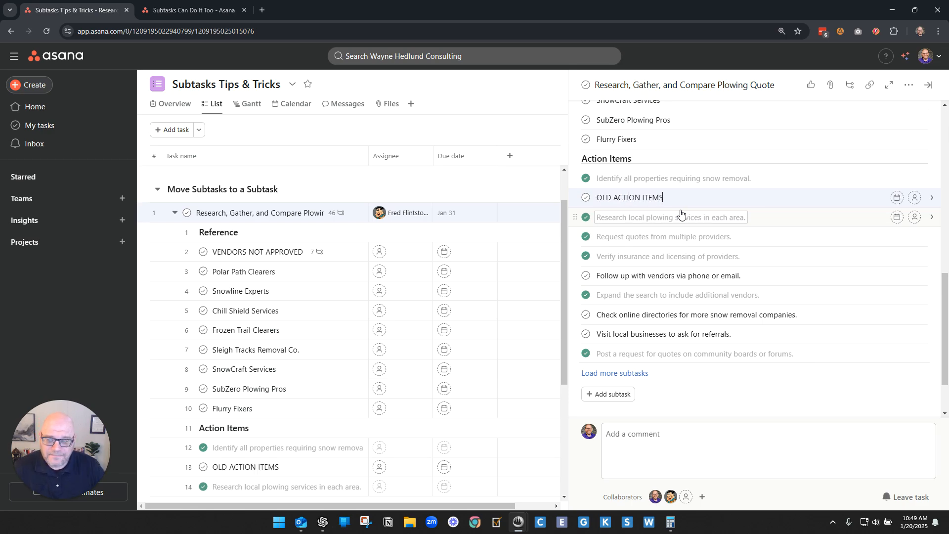
pyautogui.scroll(-3, 447, 271)
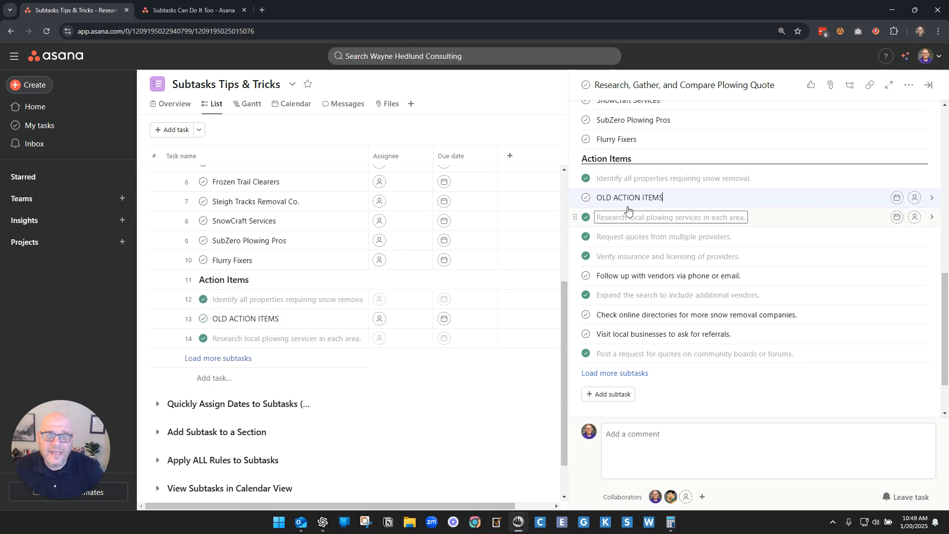
pyautogui.moveTo(572, 197); pyautogui.dragTo(573, 177)
# Step: Load more subtasks in the project list and select the four completed ones directly below OLD ACTION ITEMS
pyautogui.click(236, 359)
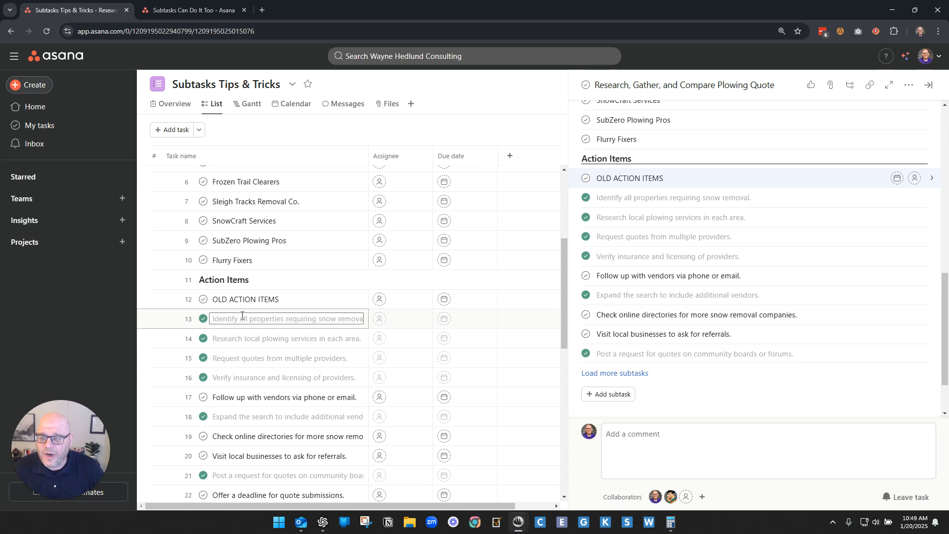
pyautogui.scroll(-1, 239, 346)
pyautogui.click(631, 197)
pyautogui.keyDown('shift'); pyautogui.click(630, 257); pyautogui.keyUp('shift')
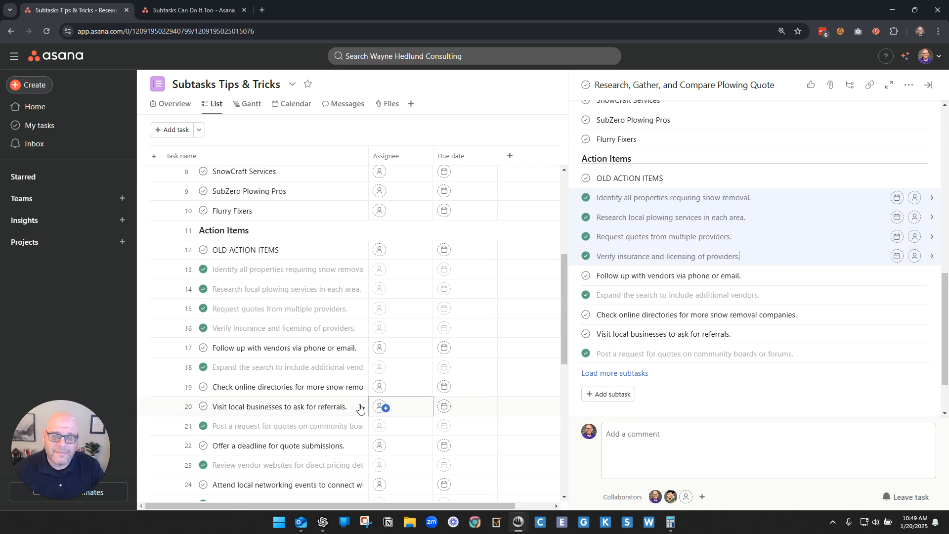
pyautogui.click(249, 269)
pyautogui.scroll(5, 188, 237)
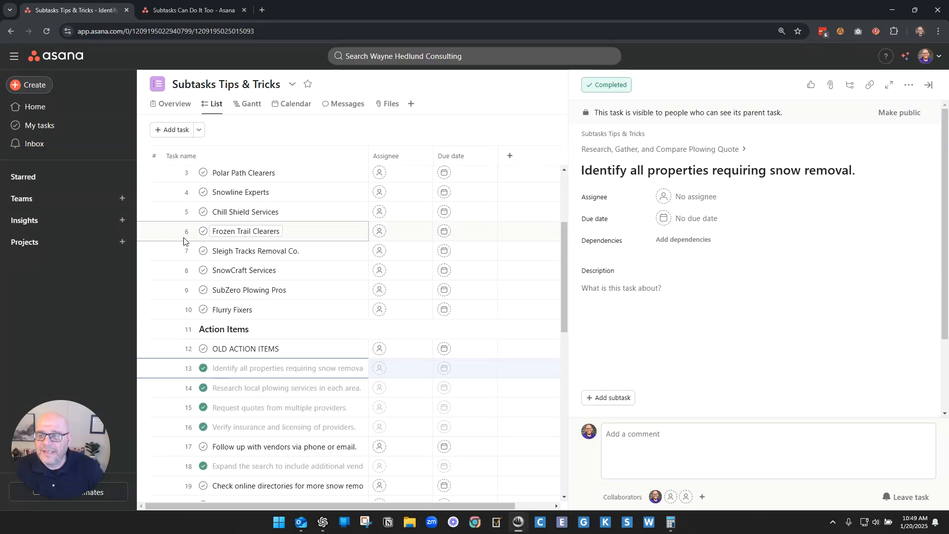
pyautogui.scroll(-5, 277, 316)
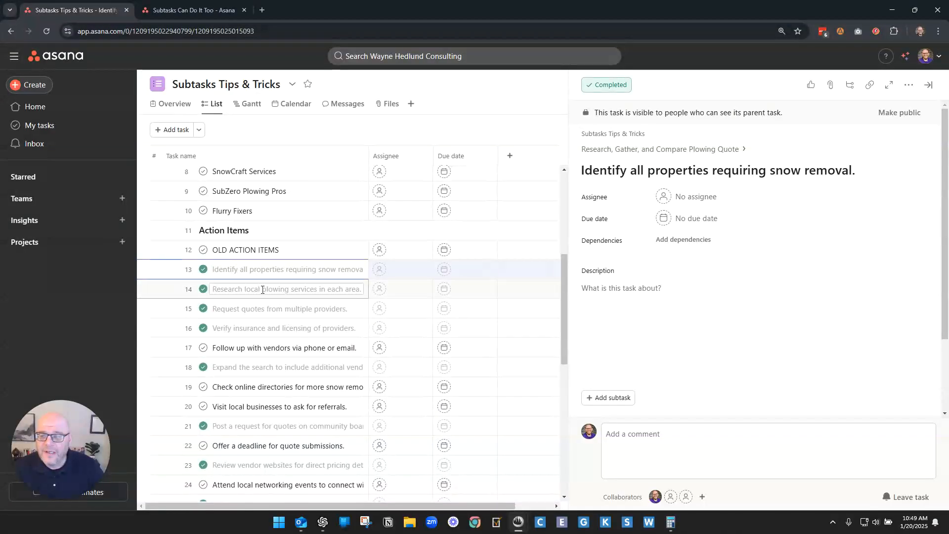
pyautogui.keyDown('shift'); pyautogui.click(258, 289); pyautogui.keyUp('shift')
pyautogui.keyDown('shift'); pyautogui.click(254, 326); pyautogui.keyUp('shift')
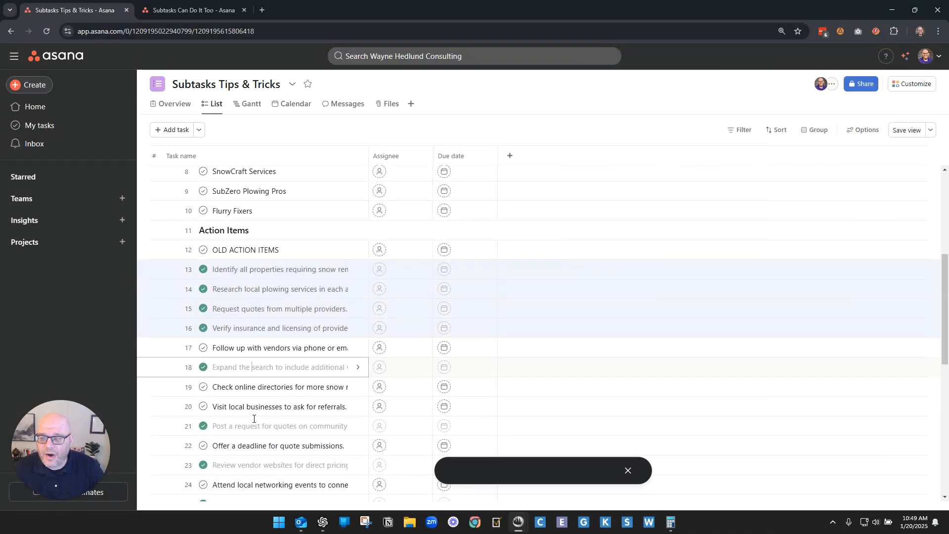
# Step: Add the remaining completed action items to the selection, from Expand the search to include additional vendors through Verify that contact information for vendors is up to date
pyautogui.keyDown('ctrl'); pyautogui.click(250, 367); pyautogui.keyUp('ctrl')
pyautogui.keyDown('ctrl'); pyautogui.click(249, 425); pyautogui.keyUp('ctrl')
pyautogui.keyDown('ctrl'); pyautogui.click(252, 464); pyautogui.keyUp('ctrl')
pyautogui.scroll(-4, 251, 444)
pyautogui.keyDown('ctrl'); pyautogui.click(255, 307); pyautogui.keyUp('ctrl')
pyautogui.keyDown('ctrl'); pyautogui.click(258, 326); pyautogui.keyUp('ctrl')
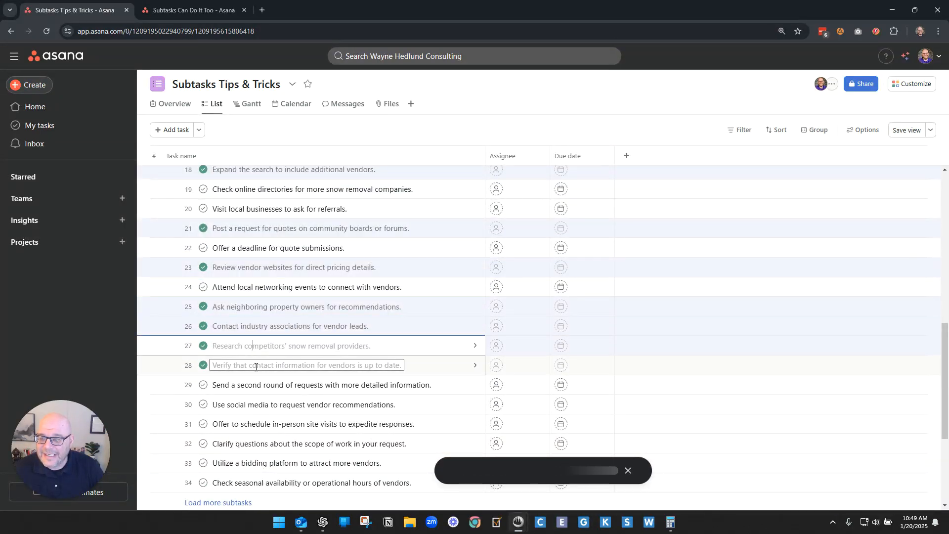
pyautogui.keyDown('ctrl'); pyautogui.click(277, 346); pyautogui.keyUp('ctrl')
pyautogui.keyDown('ctrl'); pyautogui.click(302, 365); pyautogui.keyUp('ctrl')
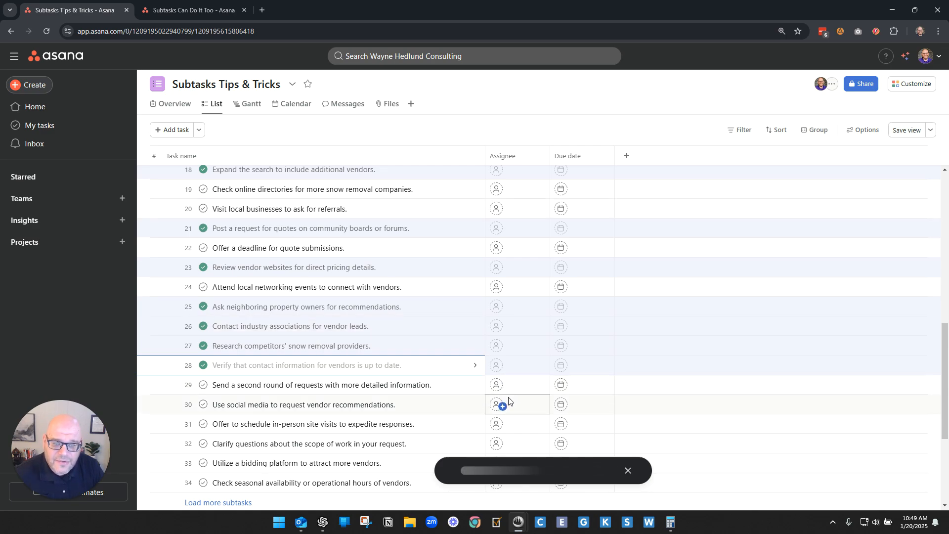
# Step: Review the selected completed action items throughout the expanded subtask list, checking for the bulk actions
pyautogui.scroll(-2, 386, 383)
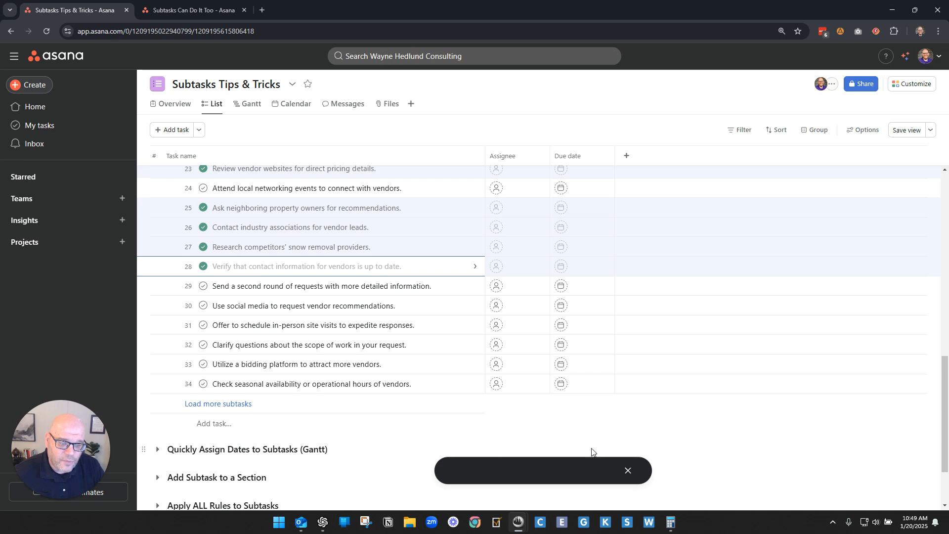
pyautogui.scroll(7, 326, 298)
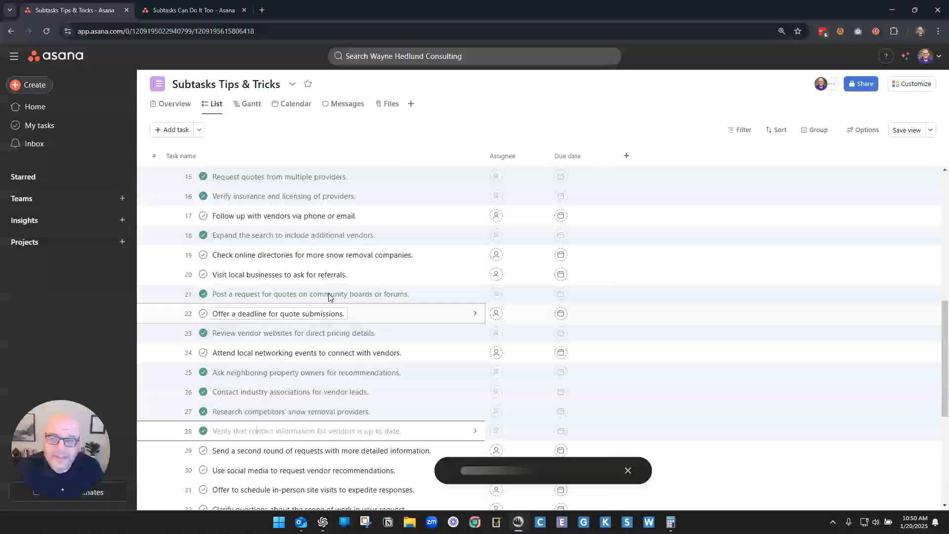
pyautogui.scroll(-3, 346, 302)
pyautogui.scroll(-1, 354, 305)
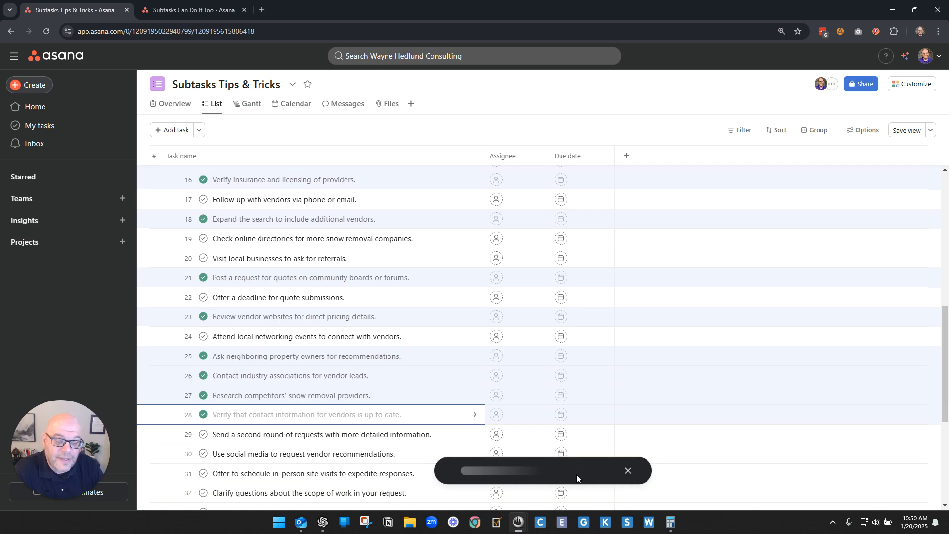
pyautogui.press('Up')
pyautogui.press('Up')
pyautogui.press('Up')
pyautogui.scroll(3, 332, 354)
pyautogui.scroll(5, 332, 353)
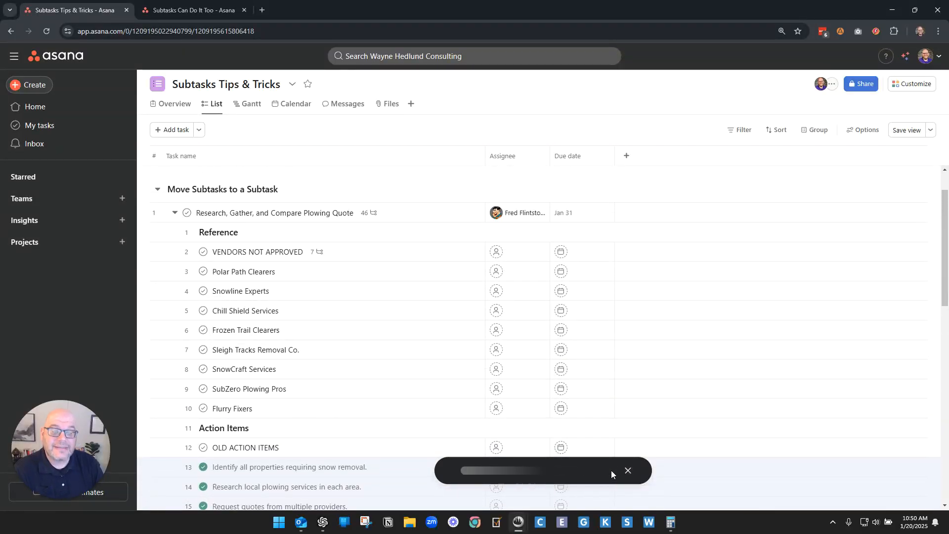
# Step: Collapse the subtasks of Research, Gather, and Compare Plowing Quote in the project list
pyautogui.scroll(-1, 346, 445)
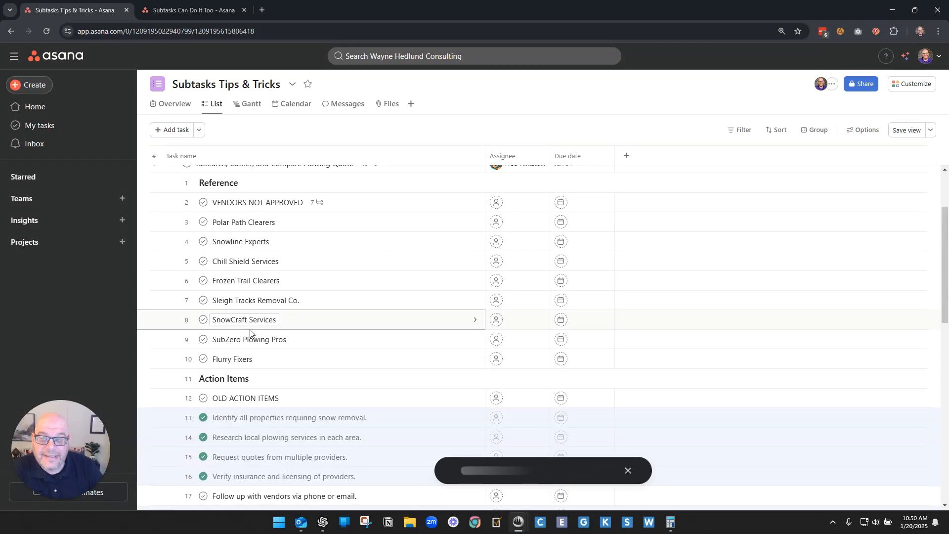
pyautogui.scroll(2, 250, 329)
pyautogui.click(175, 262)
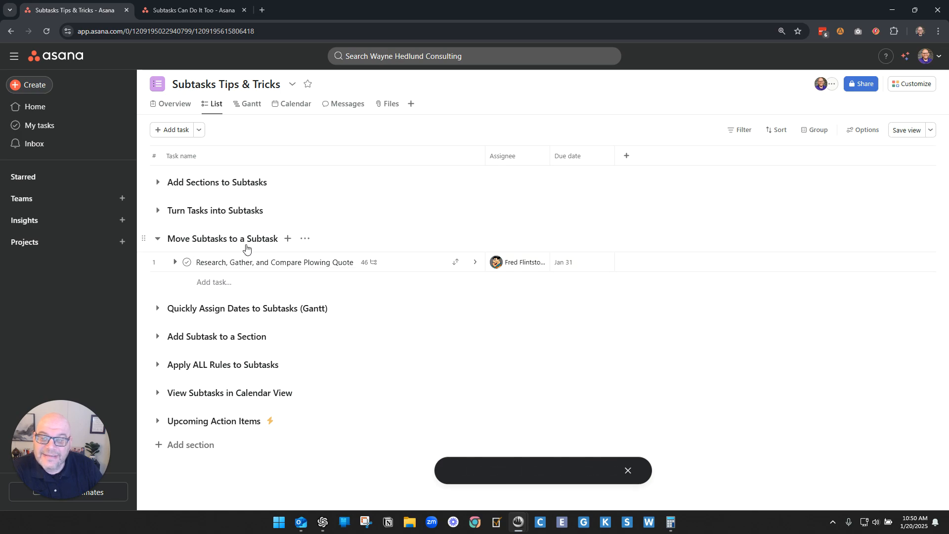
# Step: Collapse the Move Subtasks to a Subtask section and expand Quickly Assign Dates to Subtasks (Gantt) with the subtasks of Post article to company blog
pyautogui.click(158, 239)
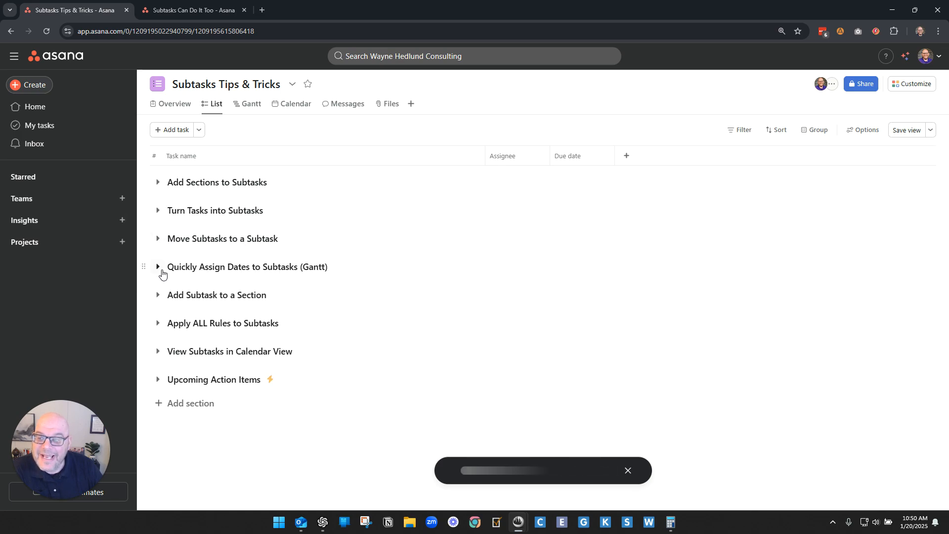
pyautogui.click(158, 267)
pyautogui.click(235, 291)
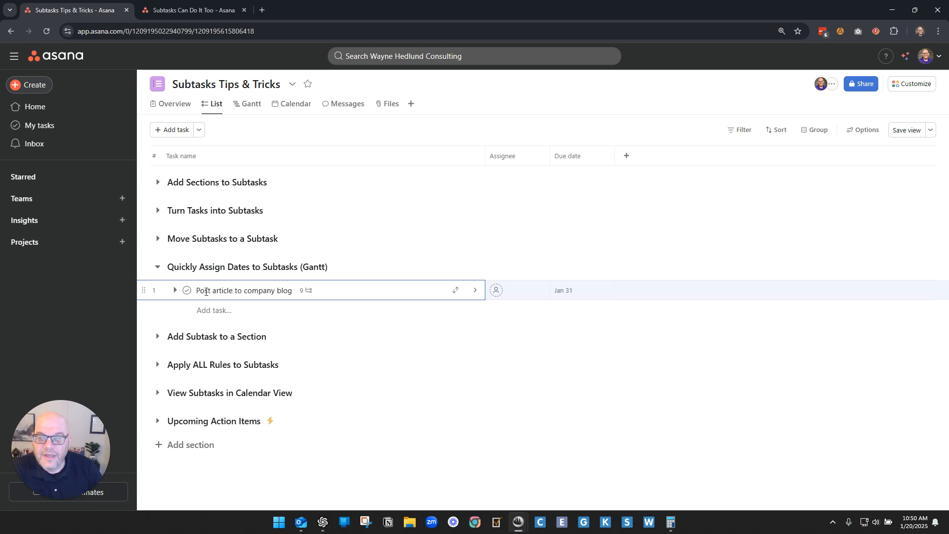
pyautogui.click(175, 290)
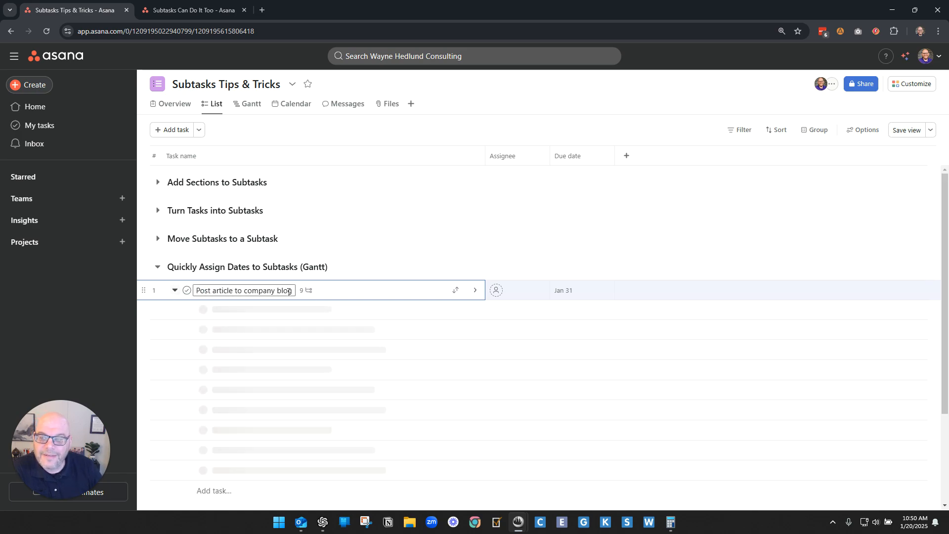
pyautogui.scroll(-1, 311, 438)
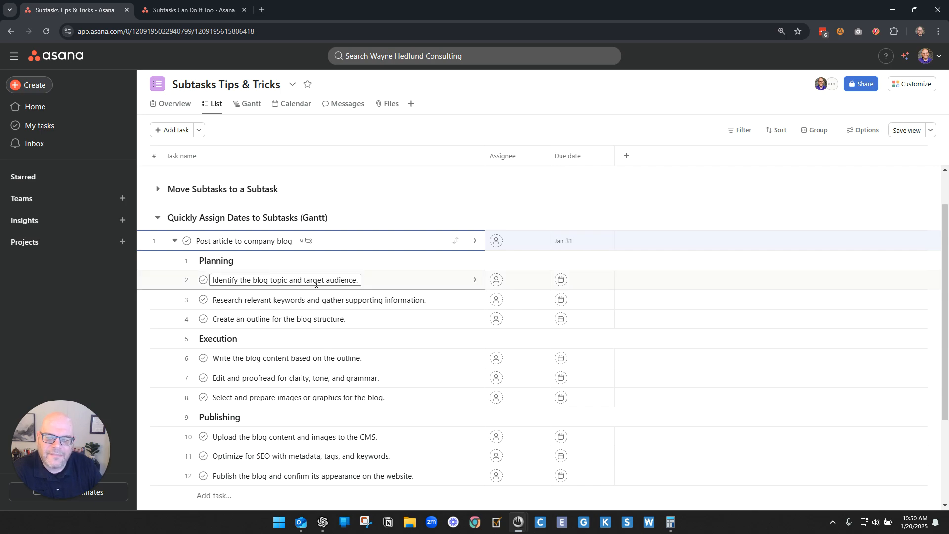
# Step: Try giving the first two Planning subtasks due dates of January 20 and January 22, and clear the dates again
pyautogui.click(585, 279)
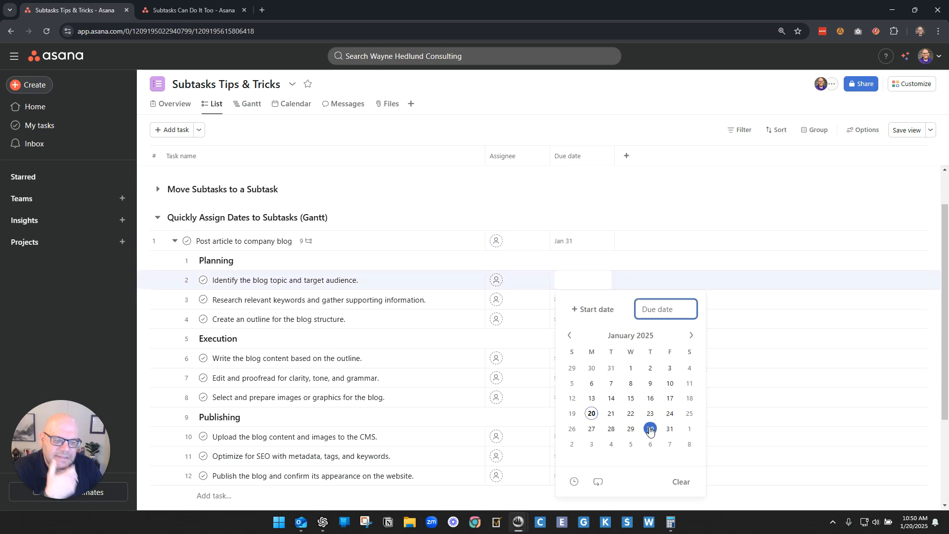
pyautogui.click(592, 415)
pyautogui.click(534, 217)
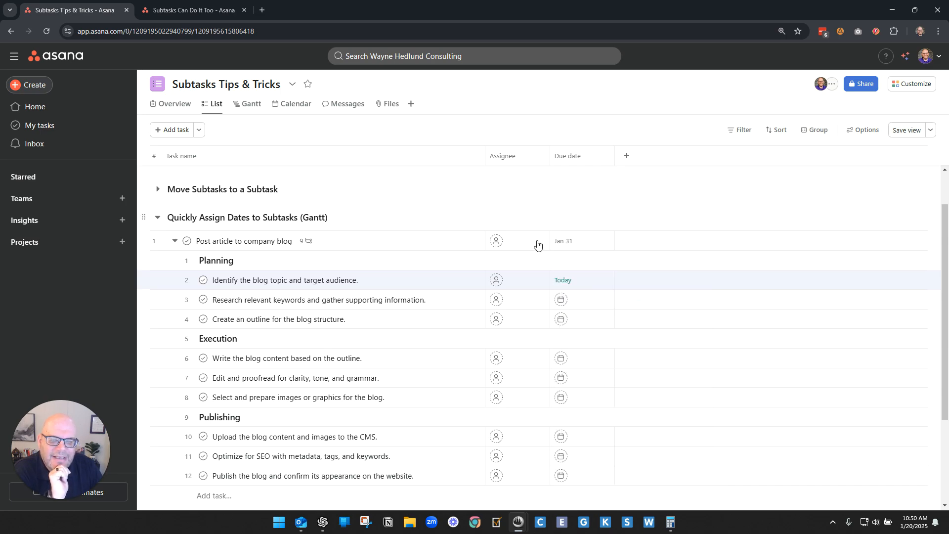
pyautogui.click(587, 302)
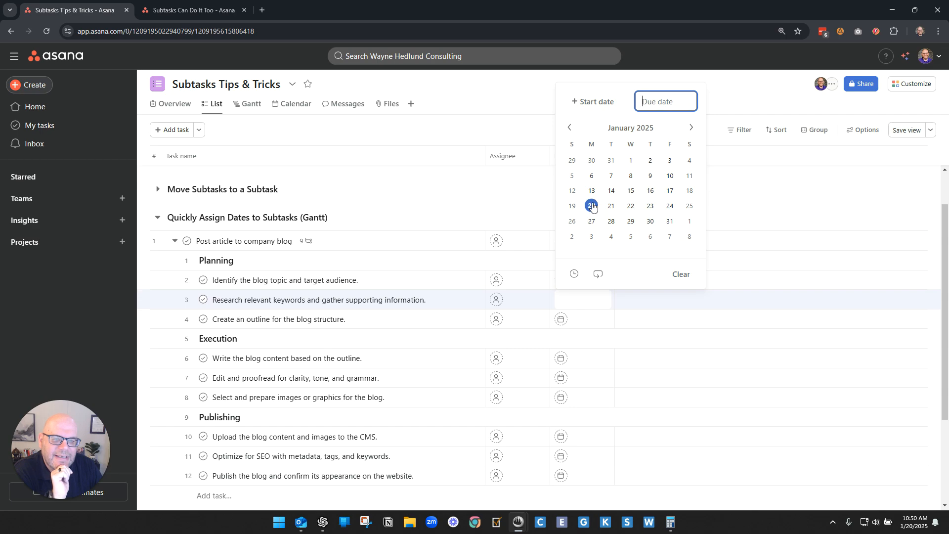
pyautogui.click(627, 206)
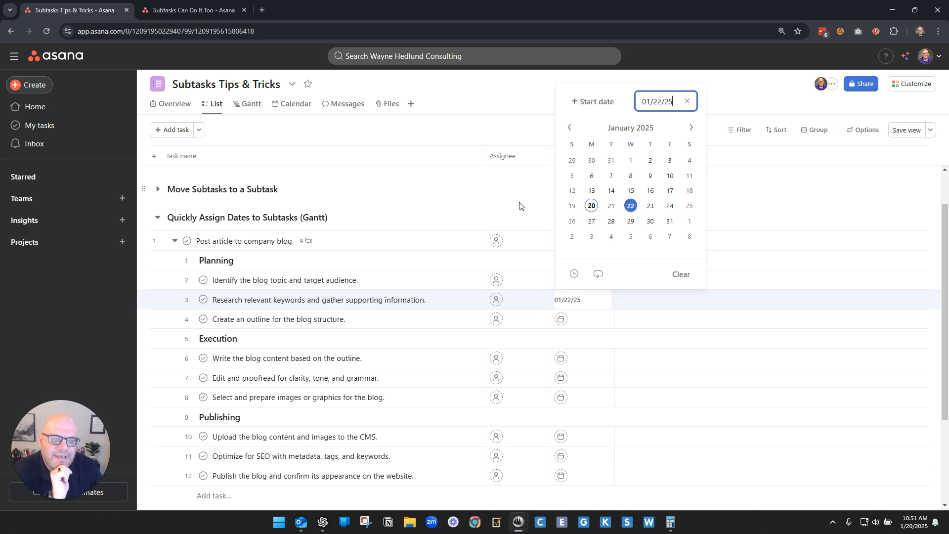
pyautogui.click(517, 213)
pyautogui.click(605, 300)
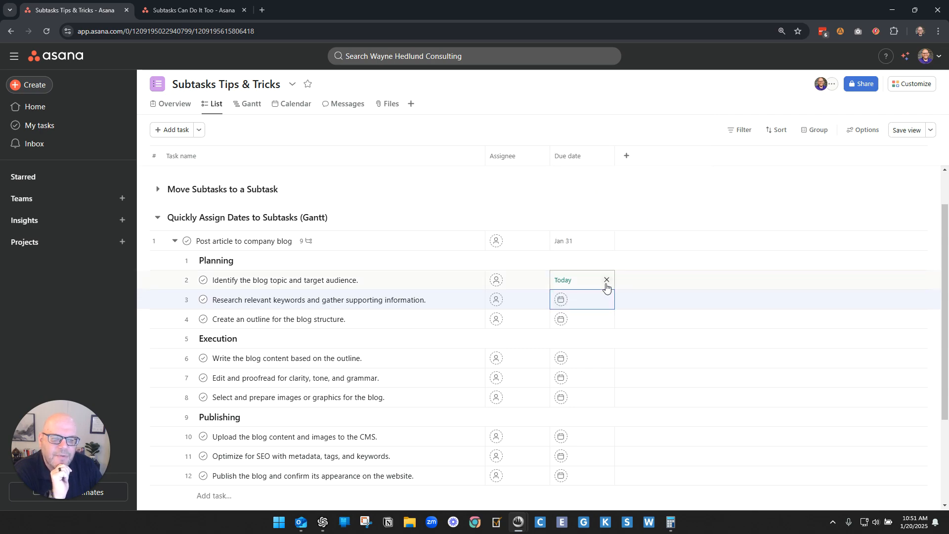
pyautogui.click(607, 280)
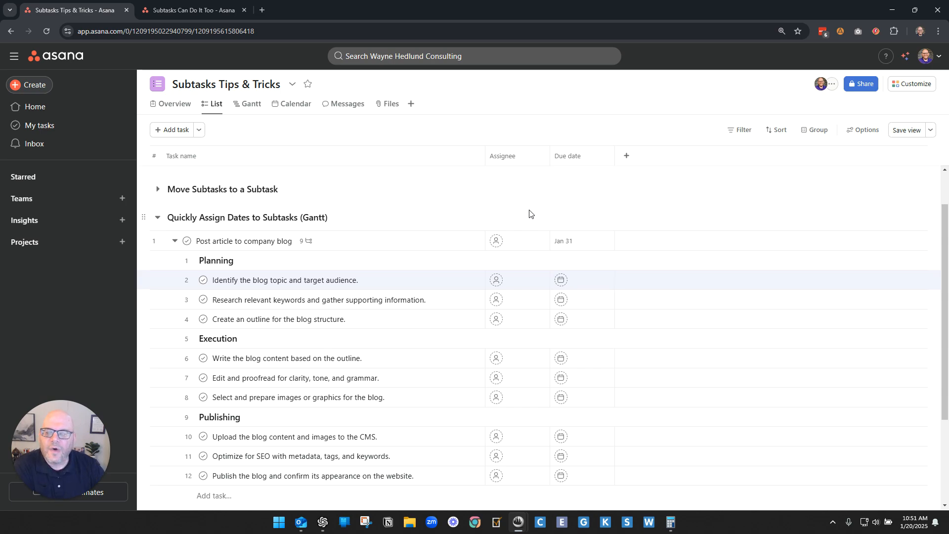
# Step: Switch the project to the Gantt view with the subtasks of Post article to company blog expanded
pyautogui.click(247, 105)
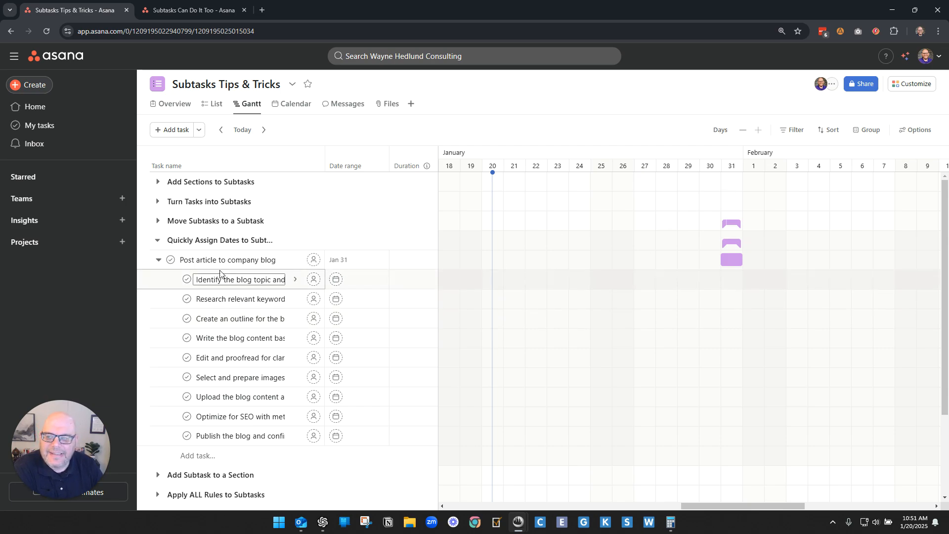
pyautogui.click(157, 260)
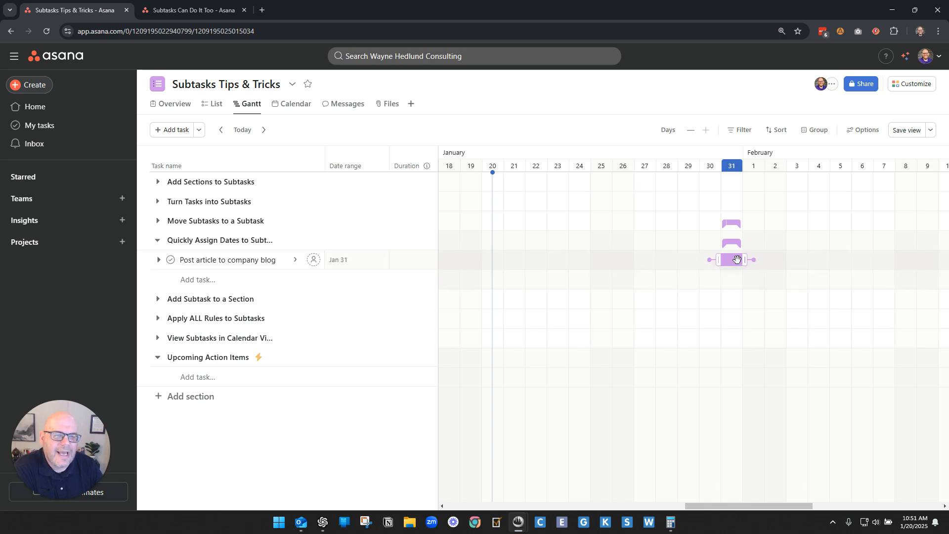
pyautogui.click(157, 261)
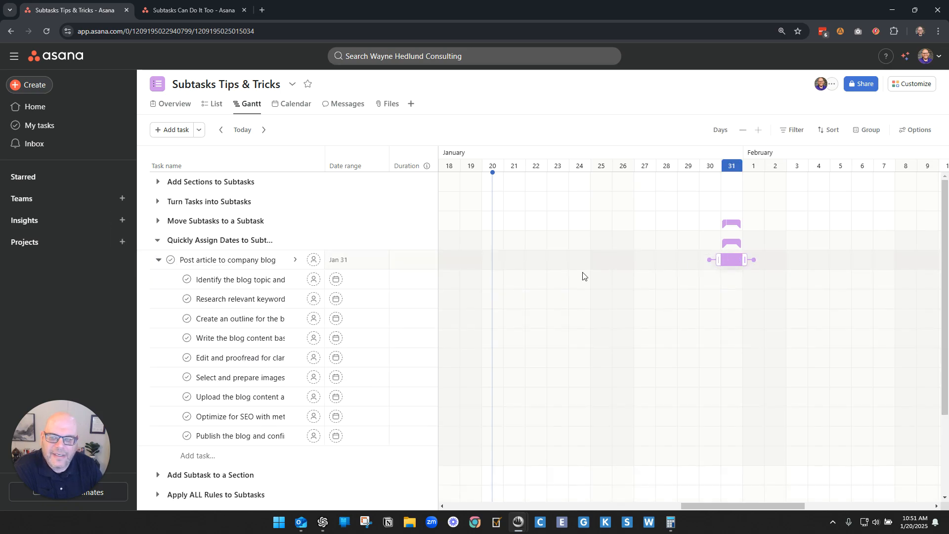
pyautogui.moveTo(223, 279); pyautogui.dragTo(252, 279)
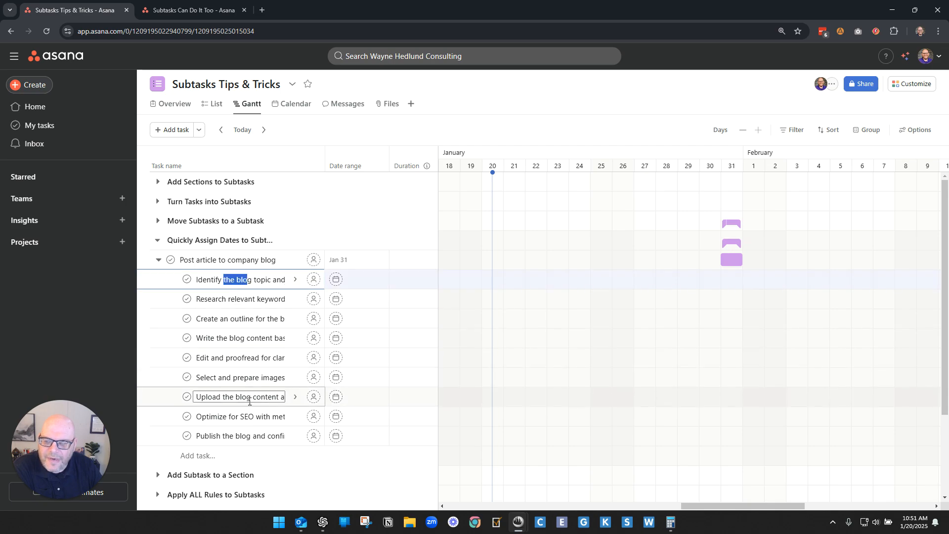
pyautogui.click(250, 437)
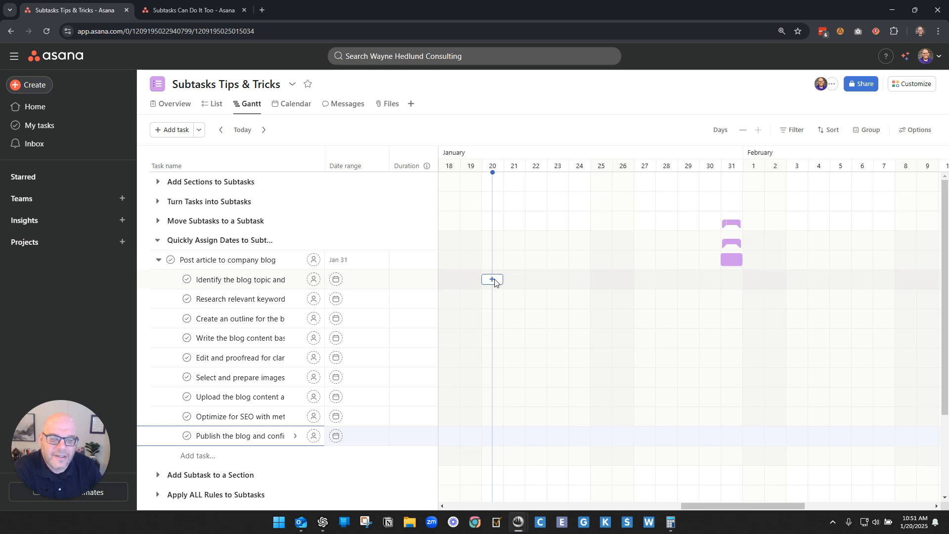
# Step: Schedule the topic subtask on January 20, the keyword research on January 22 and the outline on January 24 in the Gantt chart
pyautogui.click(492, 280)
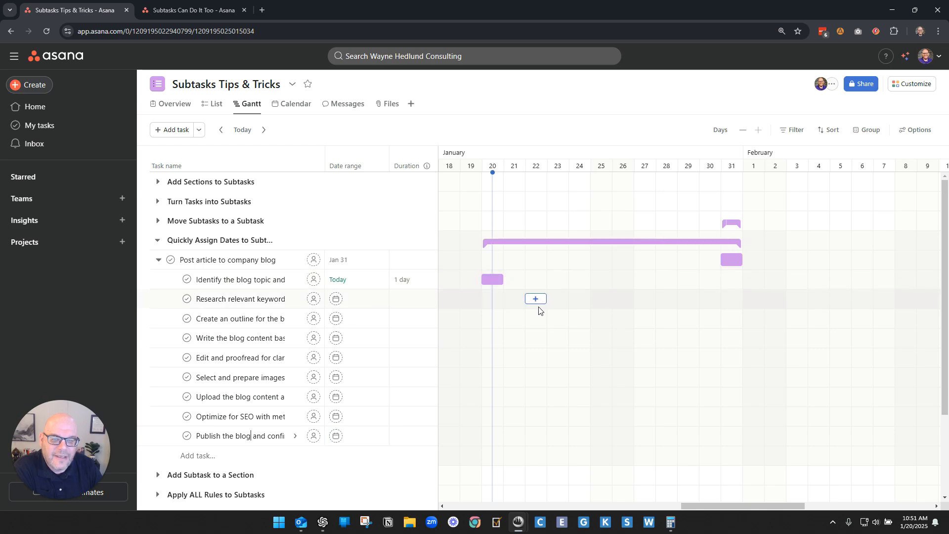
pyautogui.click(535, 301)
pyautogui.click(579, 320)
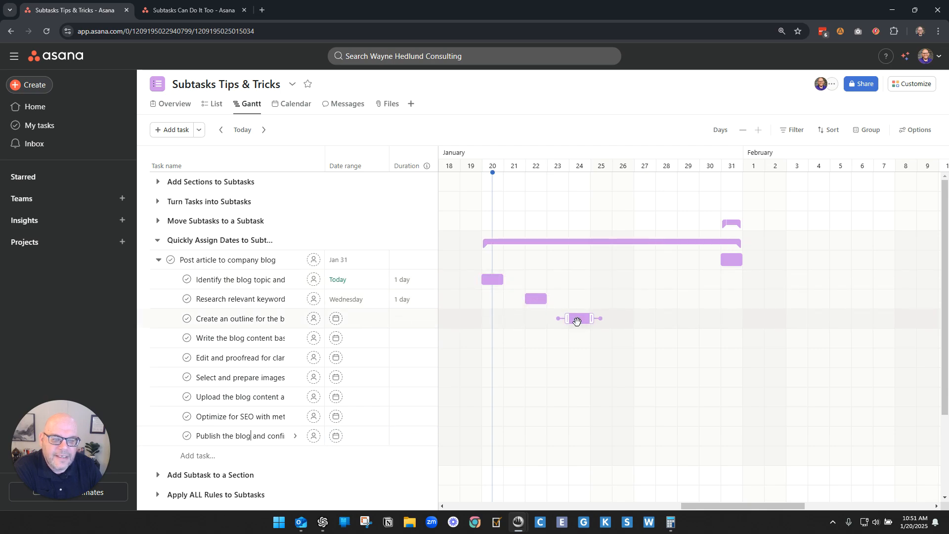
# Step: Schedule the blog writing subtask on January 27, the editing on January 28 and the image preparation on January 29
pyautogui.click(644, 339)
pyautogui.click(666, 358)
pyautogui.click(688, 378)
# Step: Schedule the upload, SEO optimization and publishing subtasks on January 30, and delete the blank task accidentally created on January 31
pyautogui.click(710, 398)
pyautogui.click(710, 424)
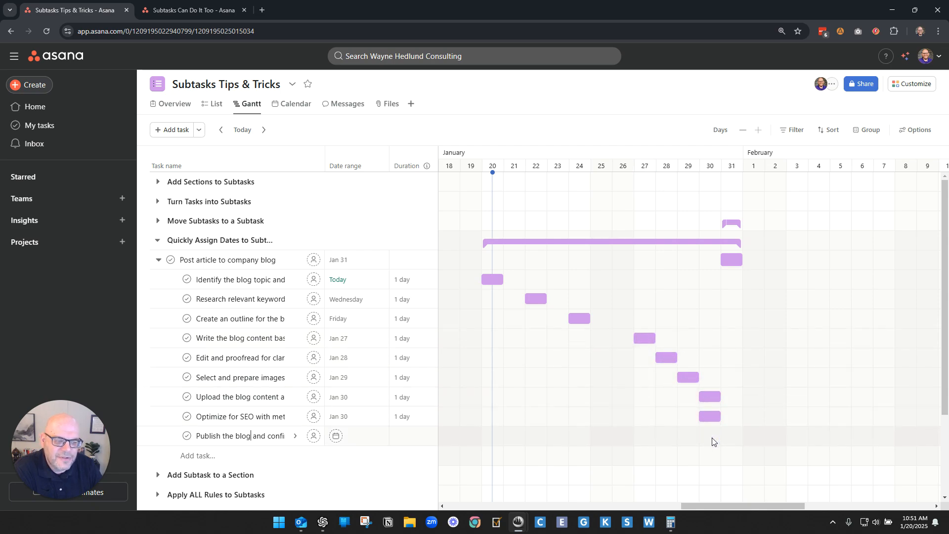
pyautogui.click(732, 453)
pyautogui.click(710, 437)
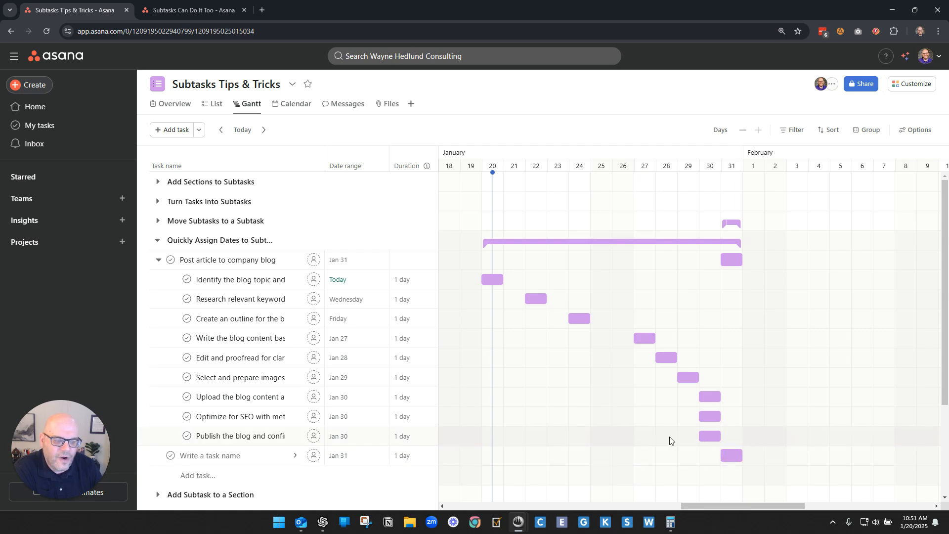
pyautogui.rightClick(266, 455)
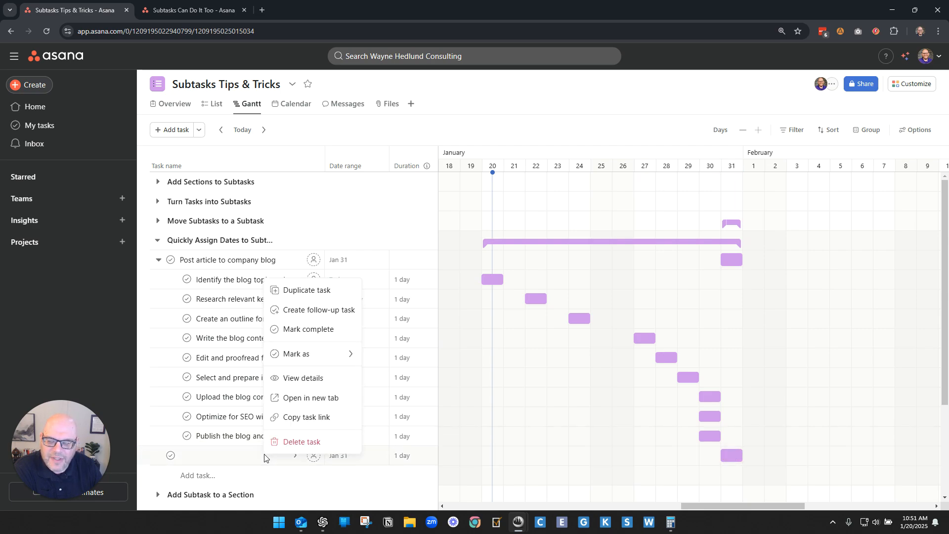
pyautogui.click(297, 444)
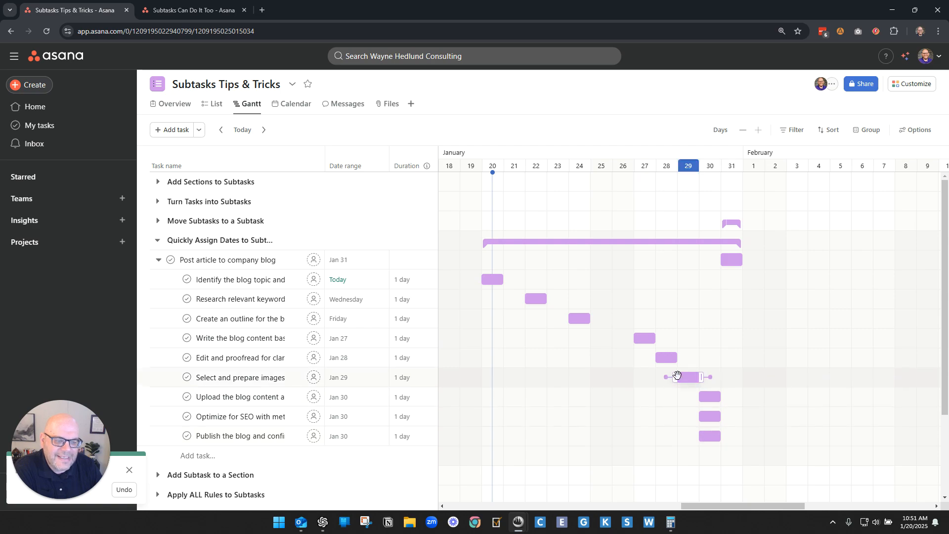
# Step: Reschedule the keyword research subtask to January 21–22, the outline subtask to January 23–24 and the upload subtask to January 29–30
pyautogui.moveTo(631, 338)
pyautogui.mouseDown()
pyautogui.moveTo(600, 341)
pyautogui.moveTo(634, 339)
pyautogui.mouseUp()
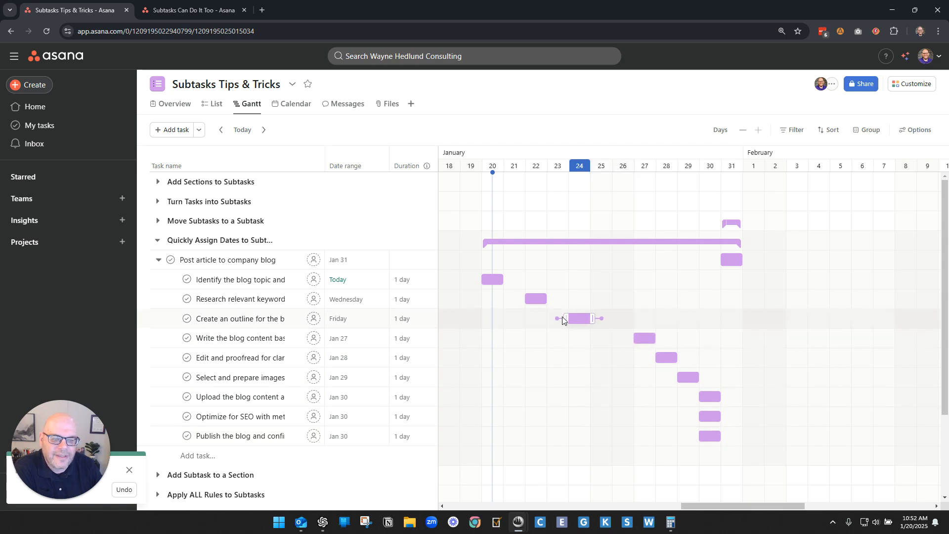
pyautogui.moveTo(568, 318); pyautogui.dragTo(508, 300)
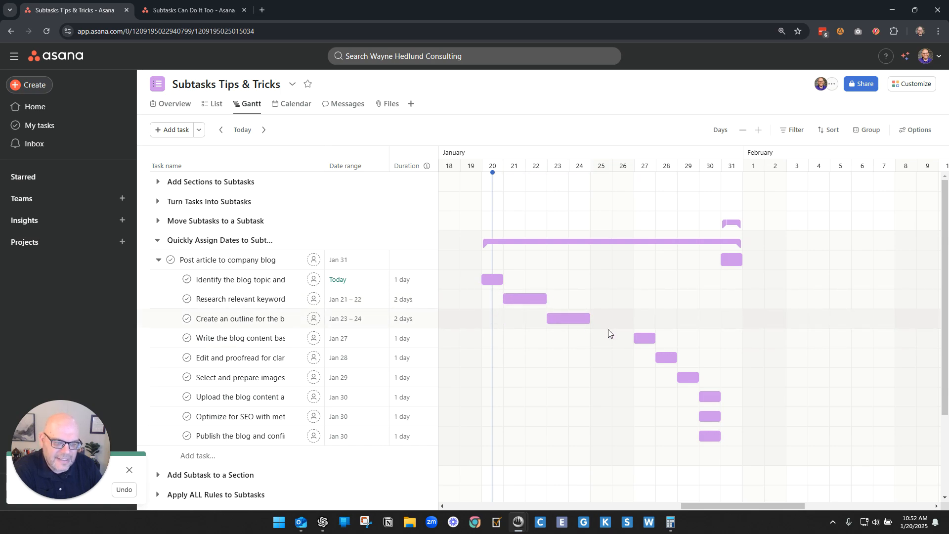
pyautogui.moveTo(711, 397); pyautogui.dragTo(687, 398)
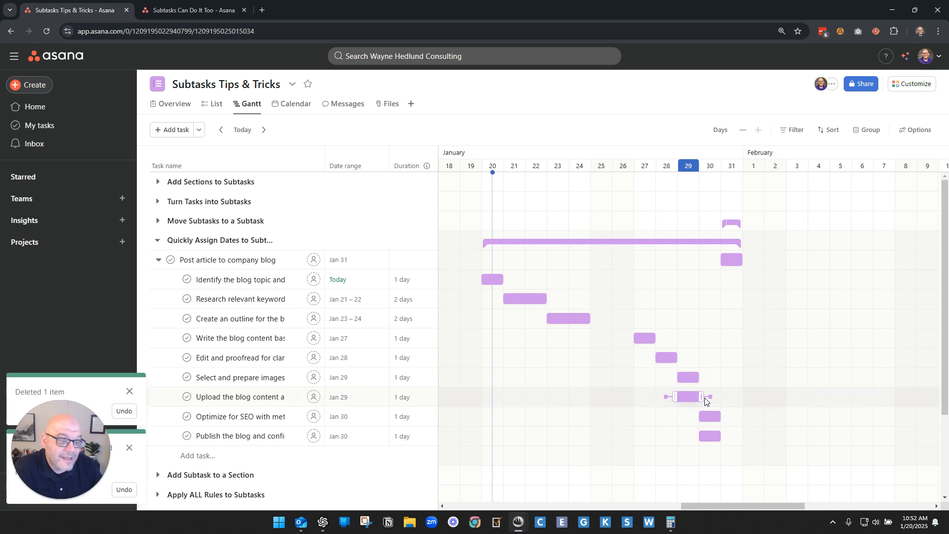
pyautogui.moveTo(701, 396); pyautogui.dragTo(719, 395)
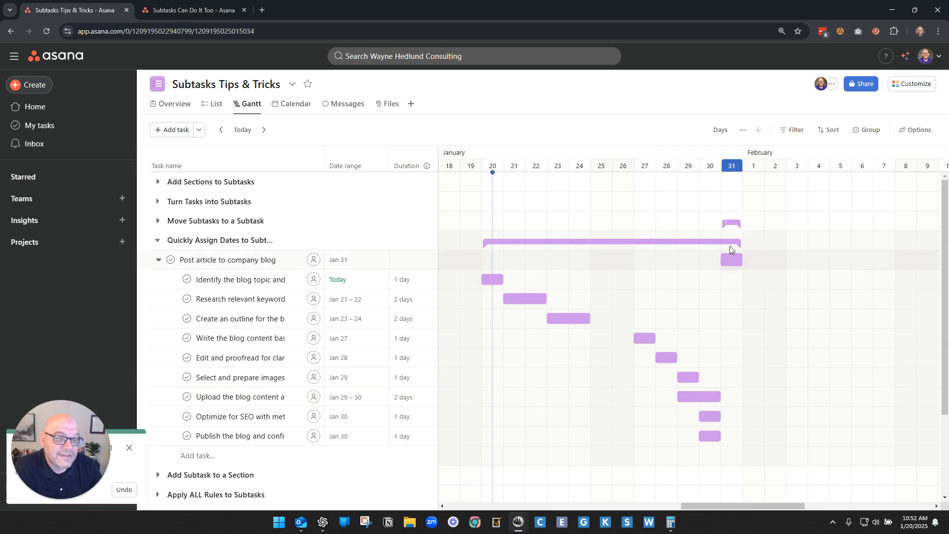
# Step: Collapse the blog article's subtasks, return to the List view and expand the Add Subtask to a Section section
pyautogui.click(158, 260)
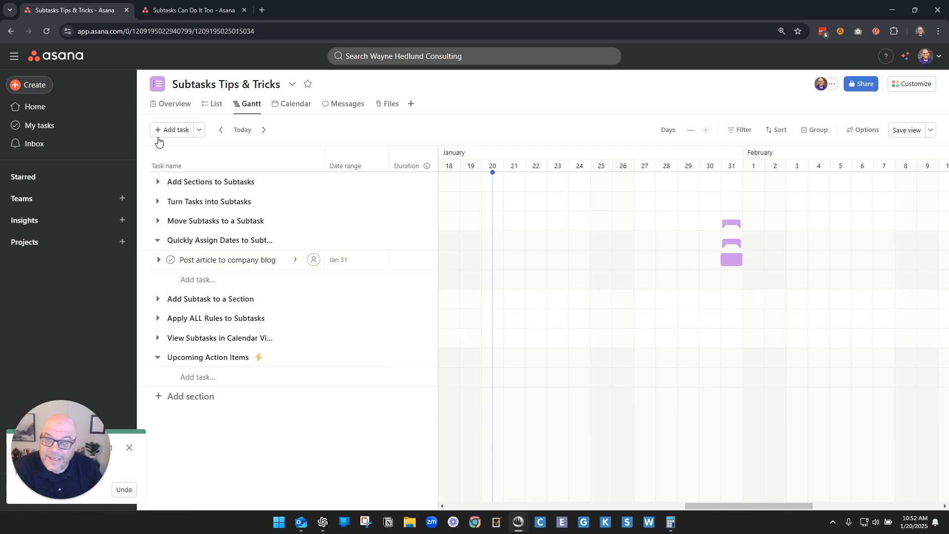
pyautogui.click(213, 103)
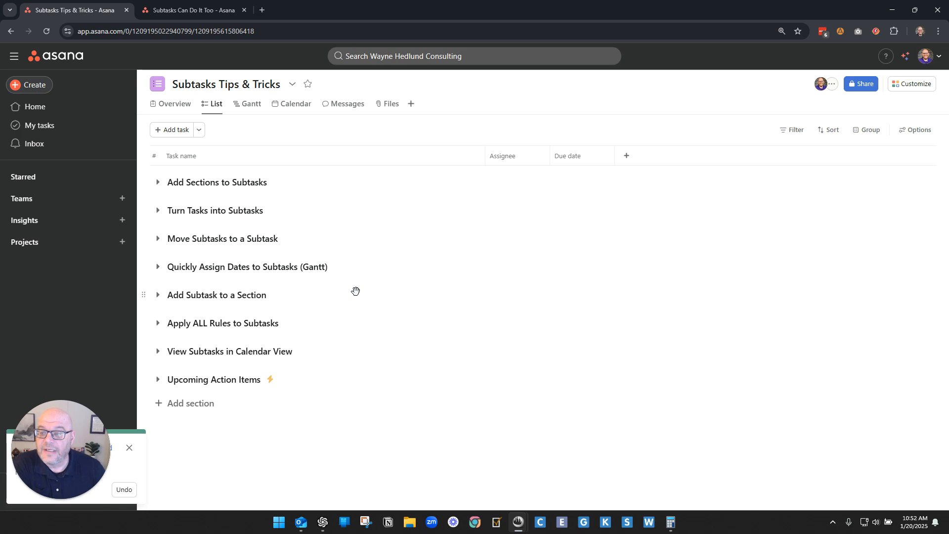
pyautogui.click(158, 294)
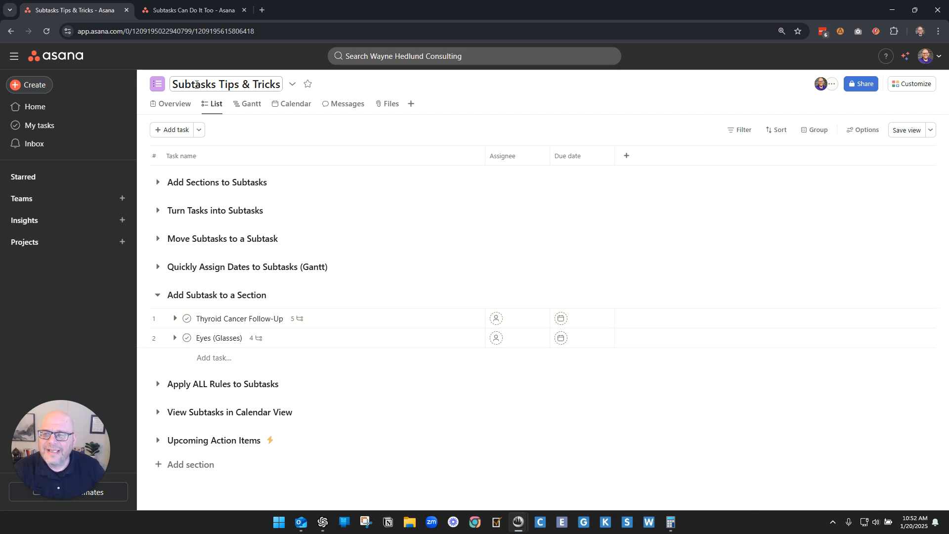
pyautogui.moveTo(184, 85); pyautogui.dragTo(262, 85)
pyautogui.click(363, 88)
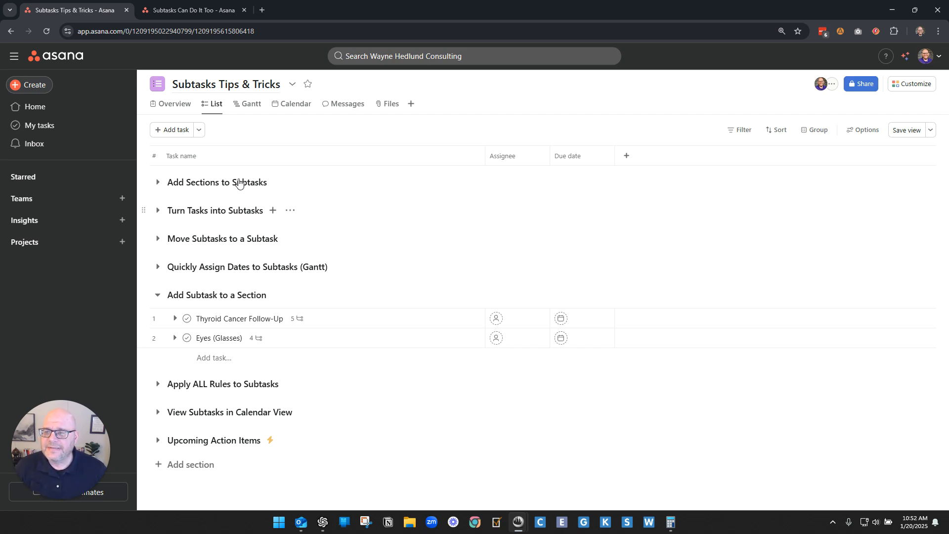
pyautogui.moveTo(174, 84); pyautogui.dragTo(282, 82)
pyautogui.click(196, 82)
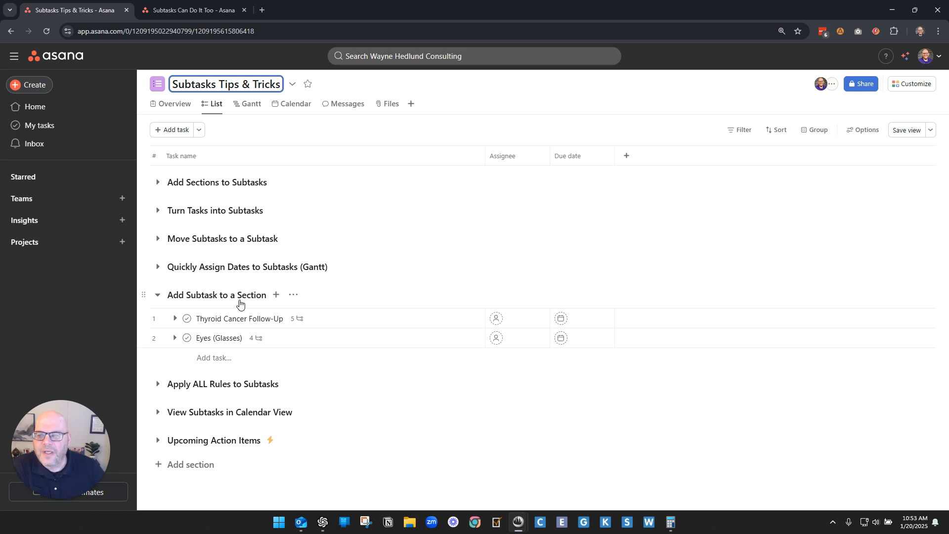
# Step: Open the details of Thyroid Cancer Follow-Up and review its description and its Reference, Medications and Action Items subtasks
pyautogui.click(396, 324)
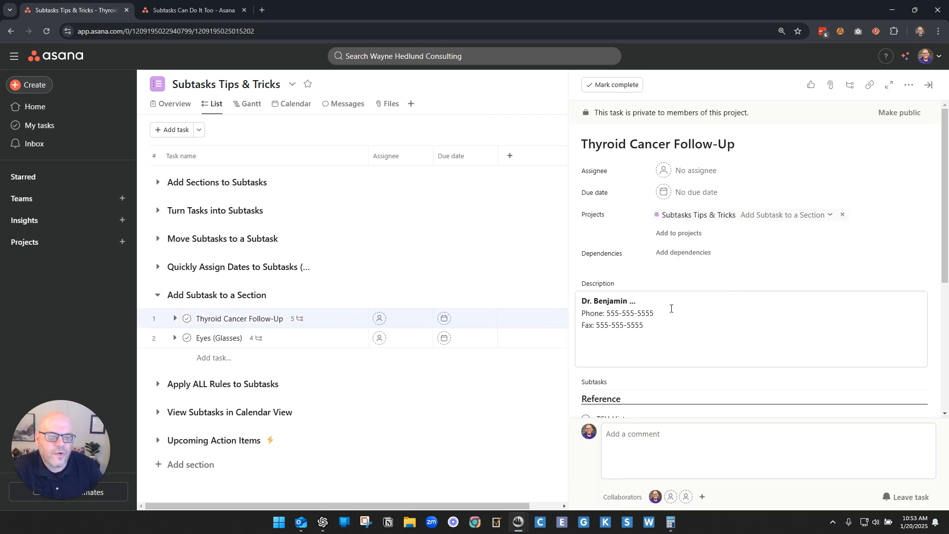
pyautogui.click(604, 313)
pyautogui.scroll(-4, 724, 320)
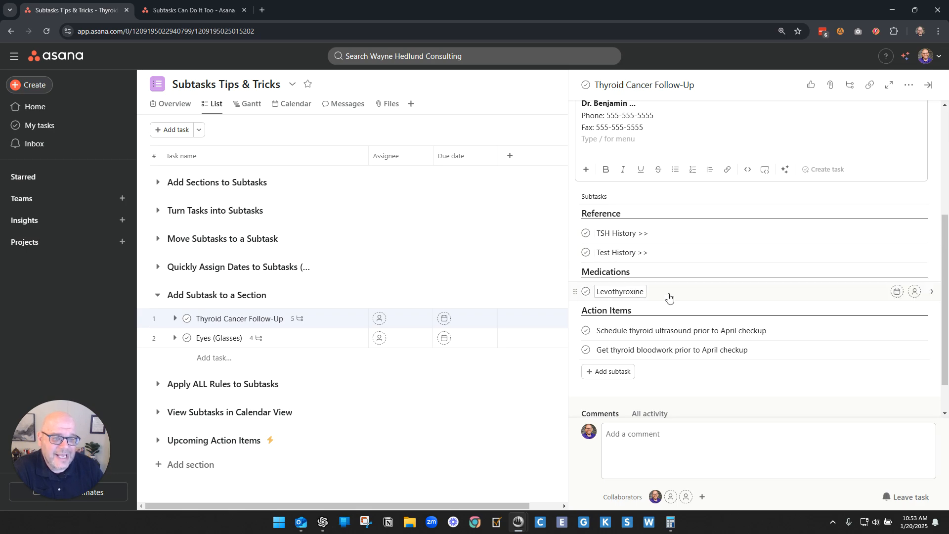
pyautogui.scroll(-1, 668, 296)
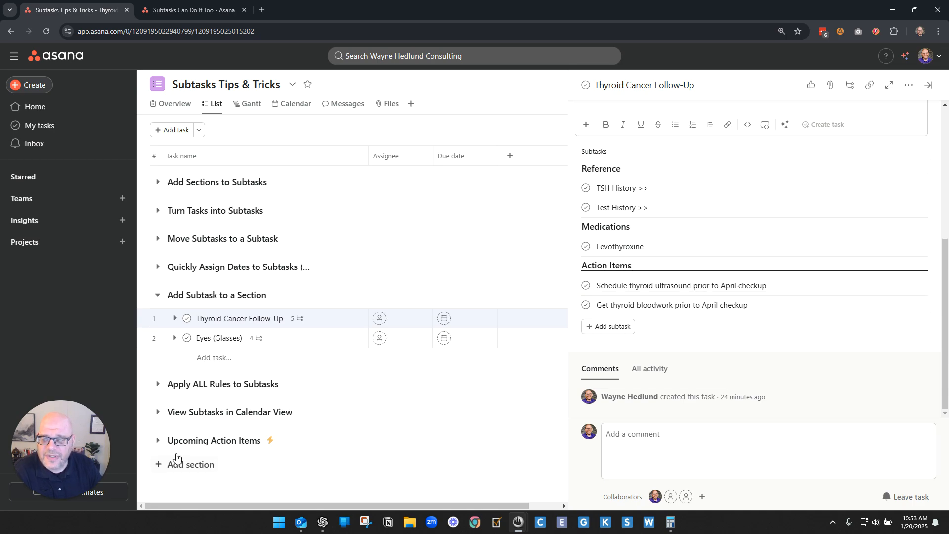
# Step: Expand the Upcoming Action Items section and highlight the name of the Thyroid Cancer Follow-Up task
pyautogui.click(211, 440)
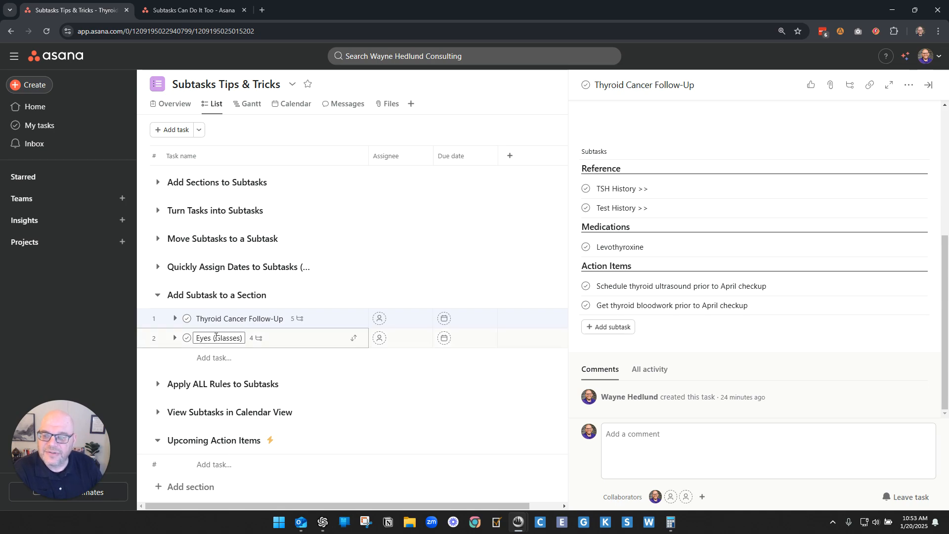
pyautogui.click(208, 319)
pyautogui.moveTo(208, 319); pyautogui.dragTo(257, 319)
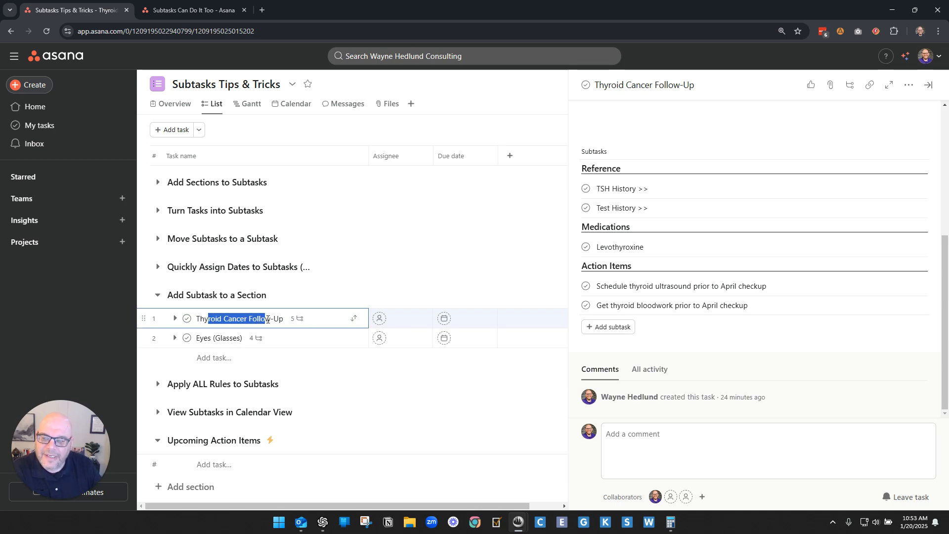
# Step: View the Eyes (Glasses) subtasks, collapse them, and highlight the thyroid ultrasound action item in the Thyroid Cancer Follow-Up details
pyautogui.click(174, 339)
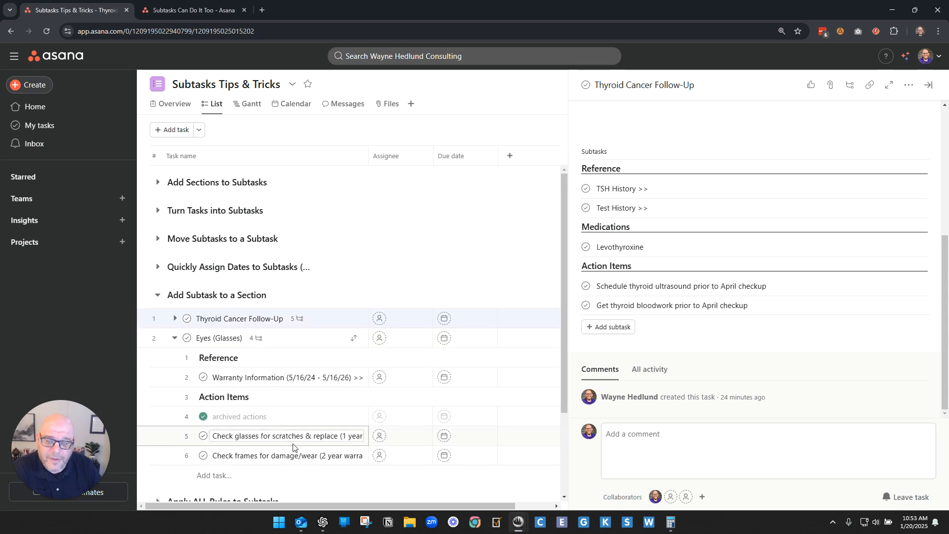
pyautogui.click(174, 337)
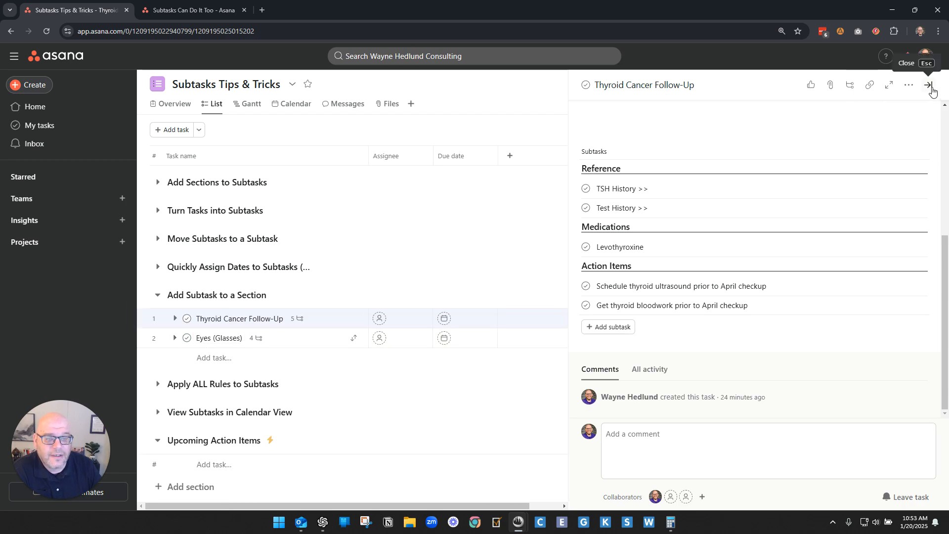
pyautogui.moveTo(614, 288); pyautogui.dragTo(766, 286)
pyautogui.click(751, 290)
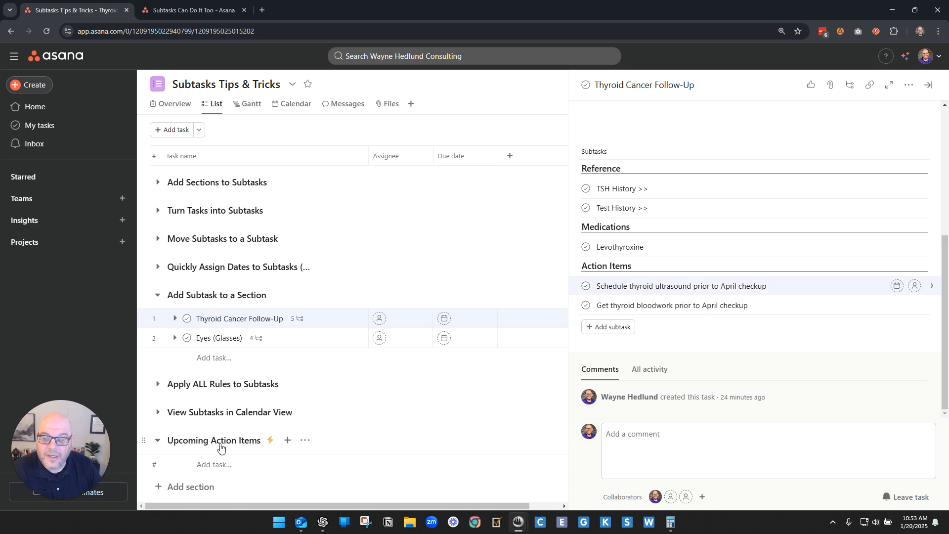
pyautogui.moveTo(615, 289); pyautogui.dragTo(737, 287)
pyautogui.click(736, 286)
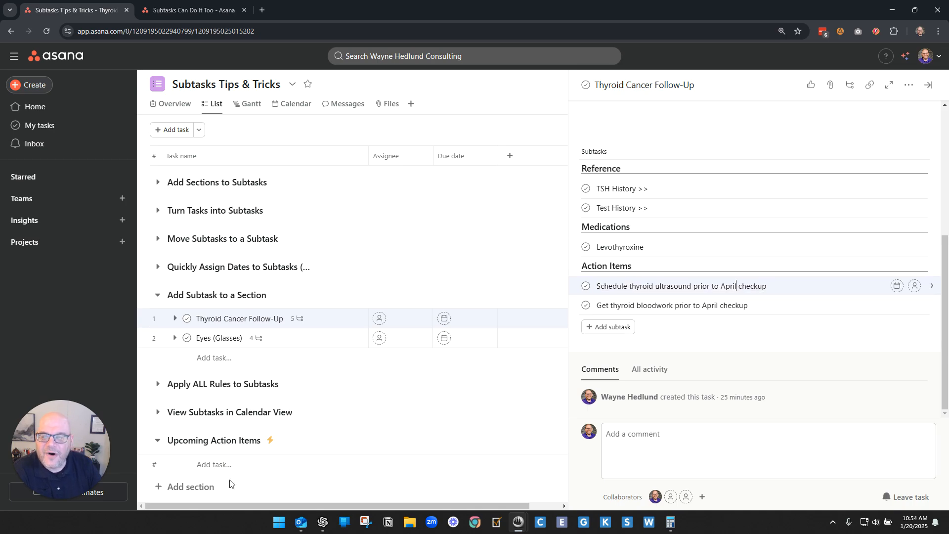
# Step: Assign the thyroid ultrasound and thyroid bloodwork subtasks of Thyroid Cancer Follow-Up to yourself
pyautogui.click(915, 286)
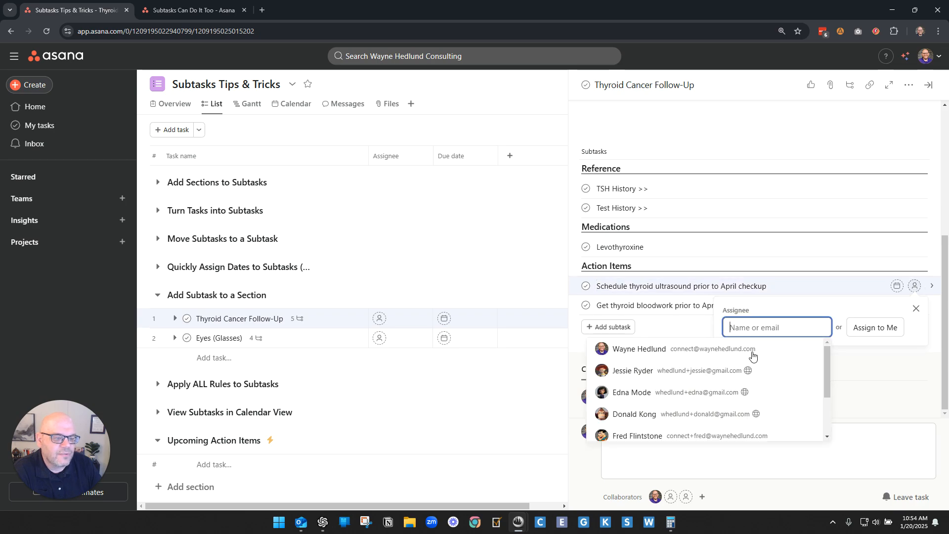
pyautogui.click(667, 349)
pyautogui.click(915, 304)
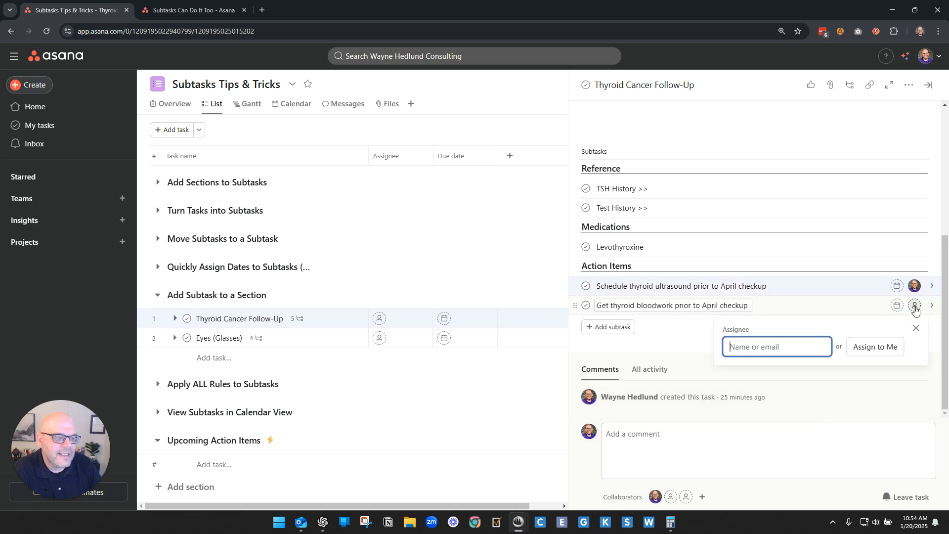
pyautogui.click(875, 346)
# Step: Expand Eyes (Glasses) and assign its subtasks for checking the glasses for scratches and the frames for damage to yourself
pyautogui.click(174, 338)
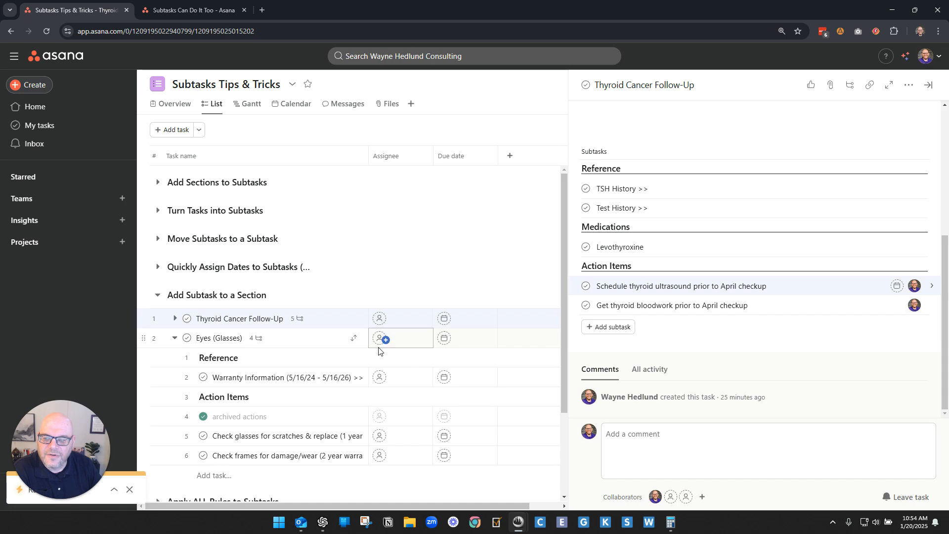
pyautogui.click(409, 439)
pyautogui.click(421, 320)
pyautogui.click(415, 455)
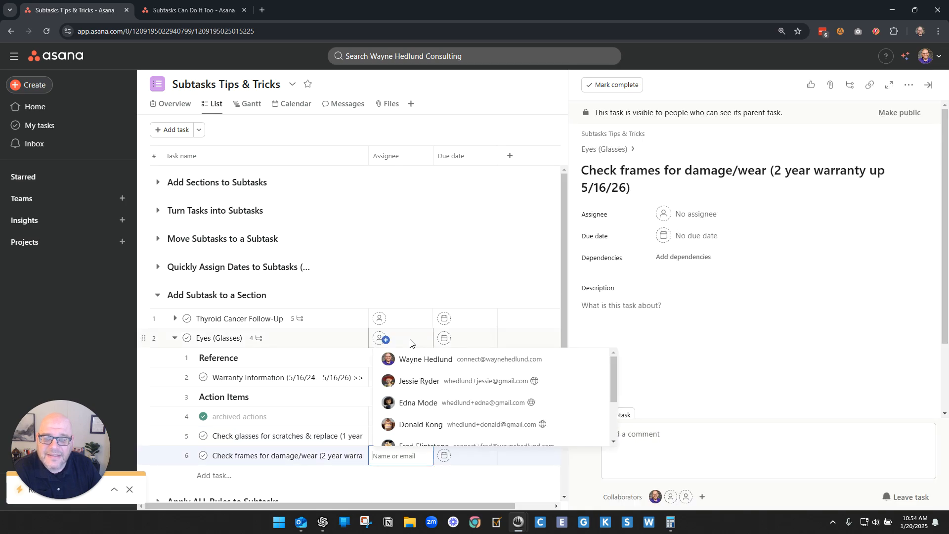
pyautogui.click(405, 341)
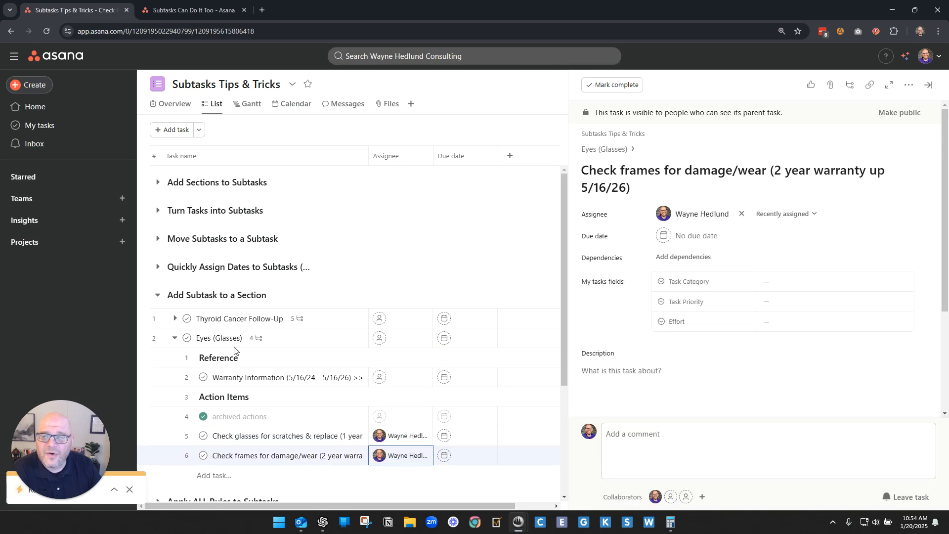
# Step: Close the task details and collapse the Eyes (Glasses) subtasks
pyautogui.press('Escape')
pyautogui.click(183, 339)
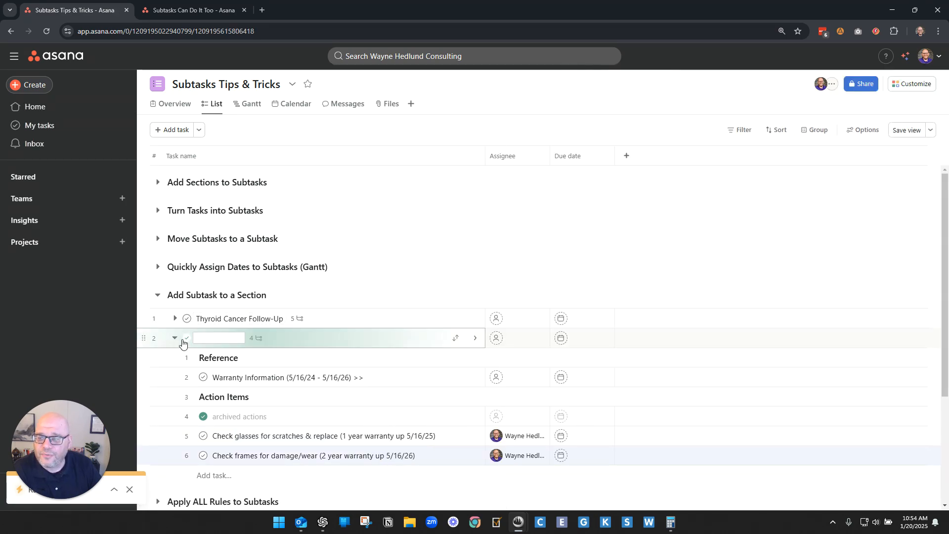
pyautogui.click(186, 338)
pyautogui.click(174, 338)
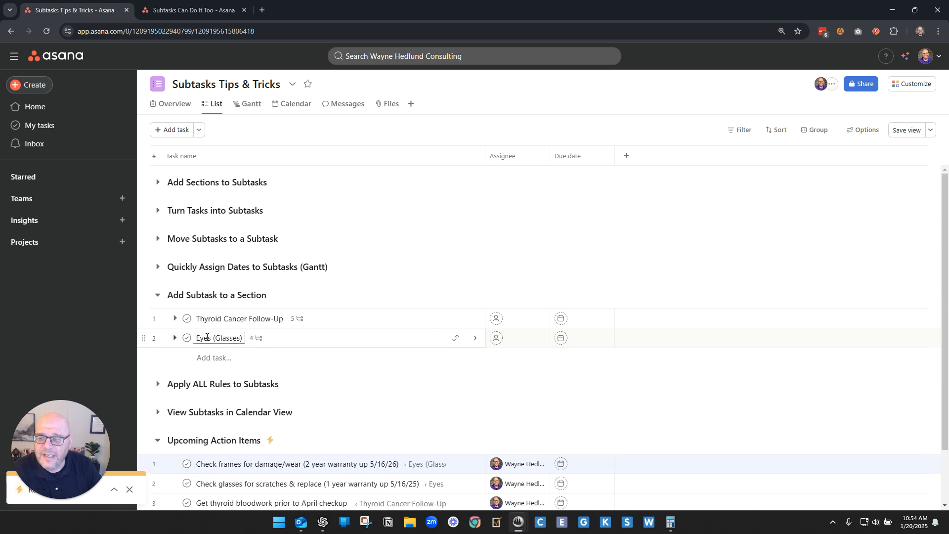
# Step: Examine the subtasks and their parent task names in the Upcoming Action Items section
pyautogui.click(183, 84)
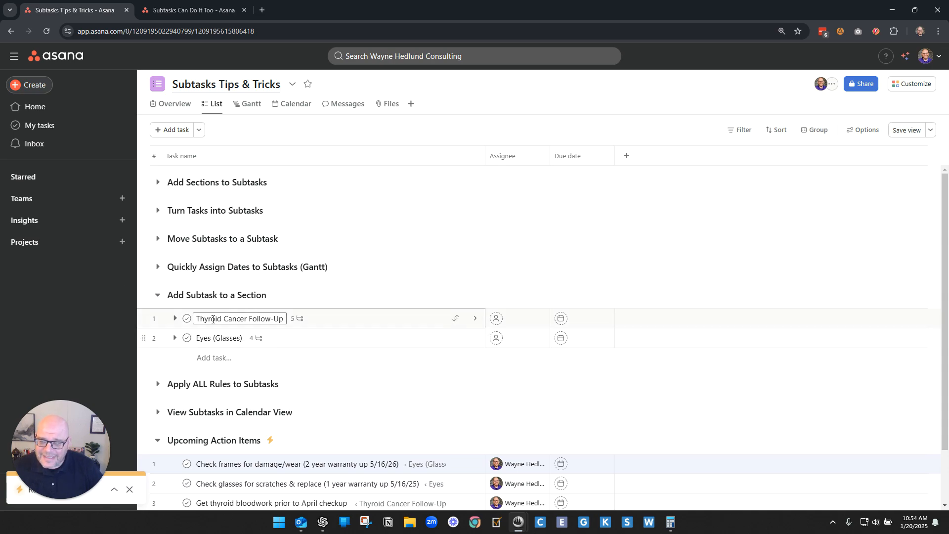
pyautogui.click(212, 338)
pyautogui.scroll(-1, 314, 381)
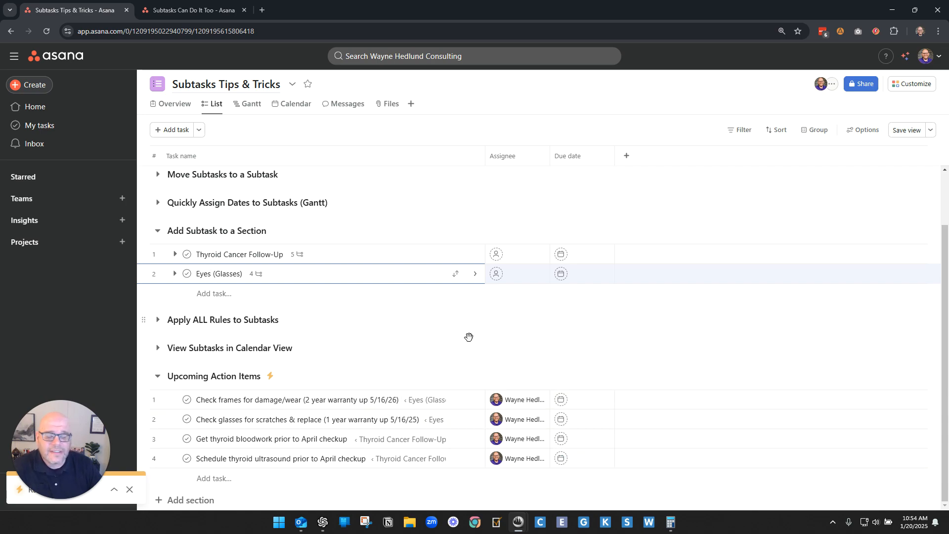
pyautogui.click(741, 129)
pyautogui.click(481, 121)
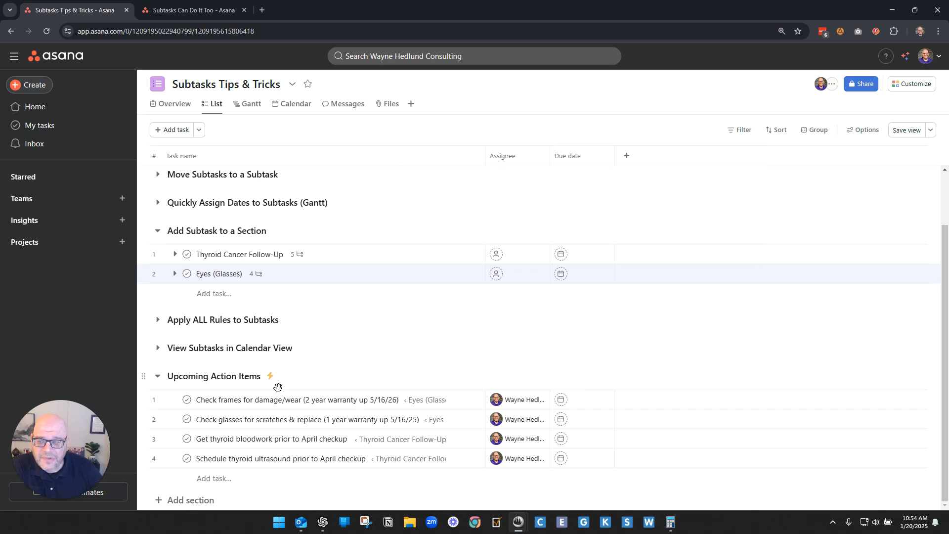
pyautogui.moveTo(196, 400); pyautogui.dragTo(360, 400)
pyautogui.click(361, 401)
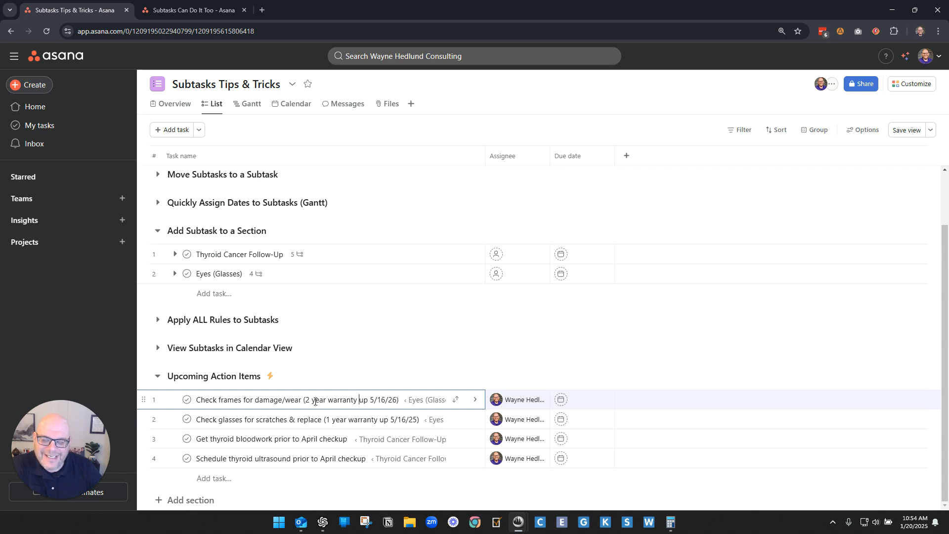
# Step: Check the action item subtasks under their parent tasks Eyes (Glasses) and Thyroid Cancer Follow-Up
pyautogui.click(175, 273)
pyautogui.moveTo(234, 374); pyautogui.dragTo(399, 381)
pyautogui.click(362, 362)
pyautogui.moveTo(320, 350); pyautogui.dragTo(177, 257)
pyautogui.click(175, 256)
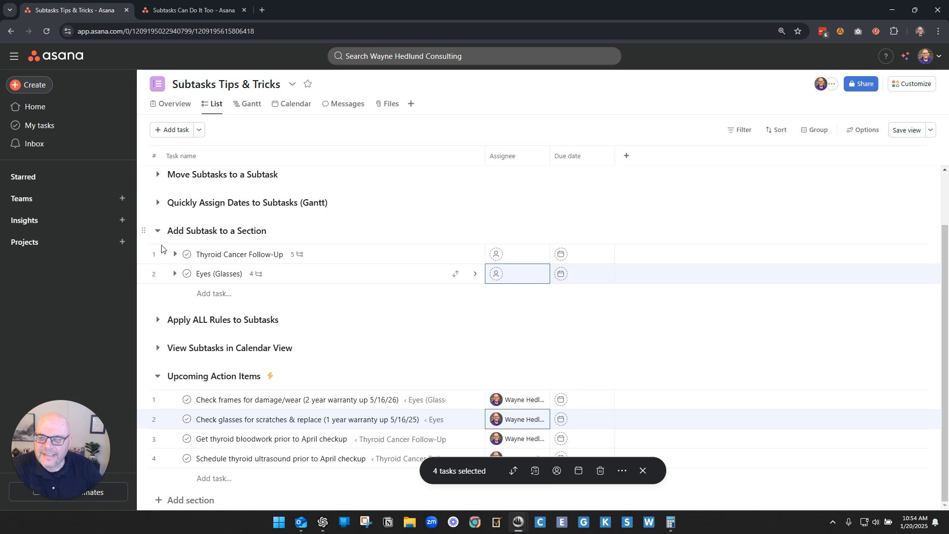
# Step: Collapse the Upcoming Action Items and Add Subtask to a Section sections and expand Apply ALL Rules to Subtasks
pyautogui.click(160, 377)
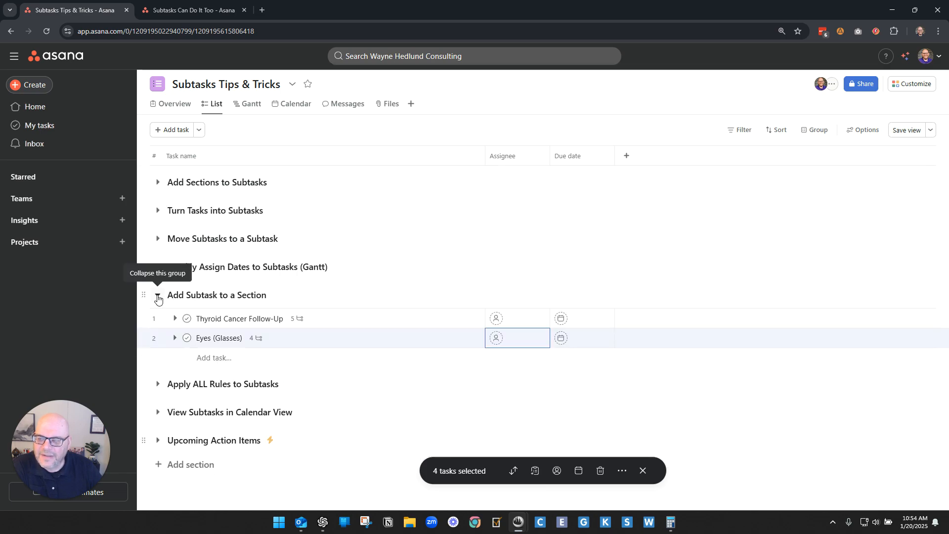
pyautogui.click(158, 295)
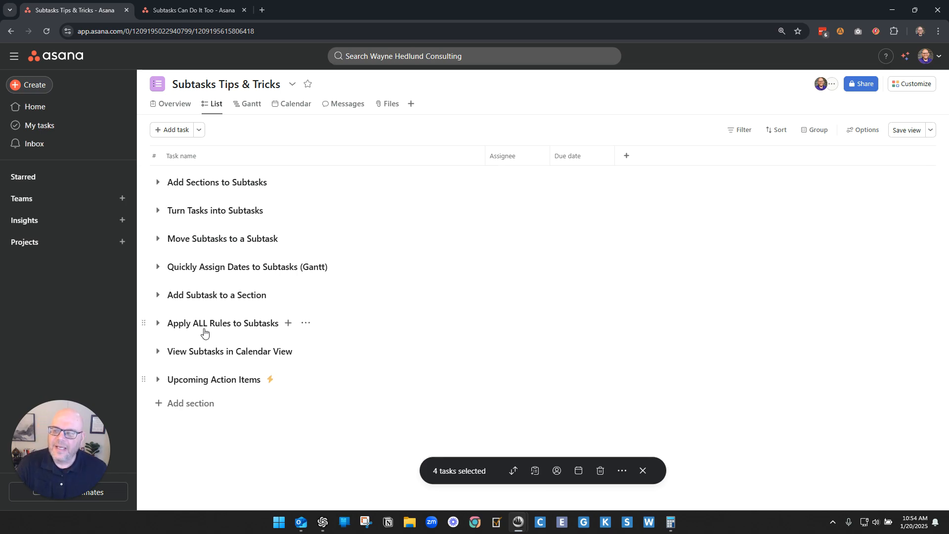
pyautogui.click(159, 325)
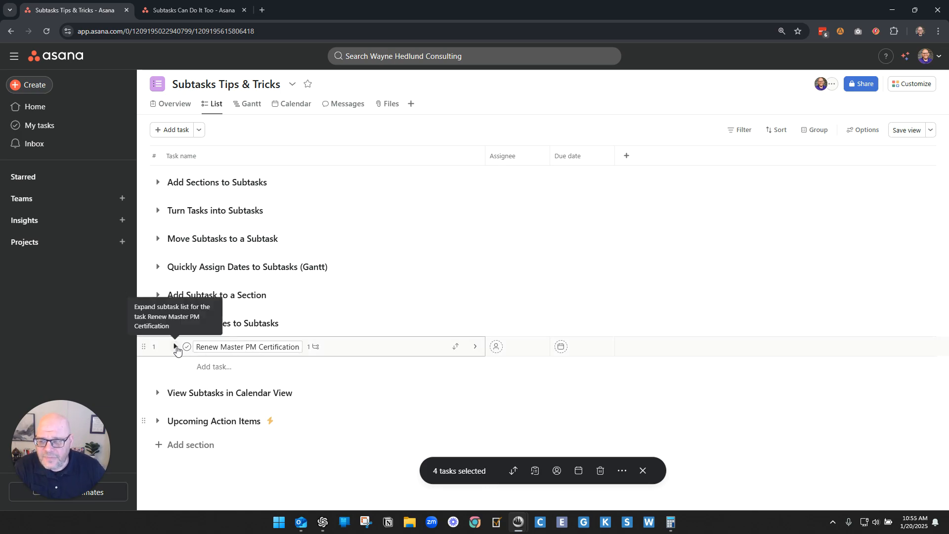
# Step: Open the project's rules and start a custom rule to view its scope and available triggers
pyautogui.click(912, 83)
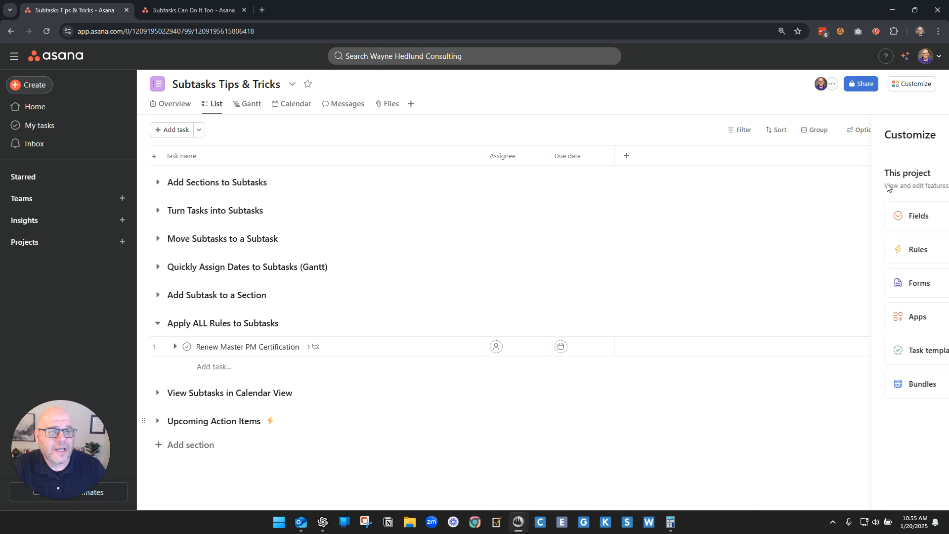
pyautogui.click(828, 255)
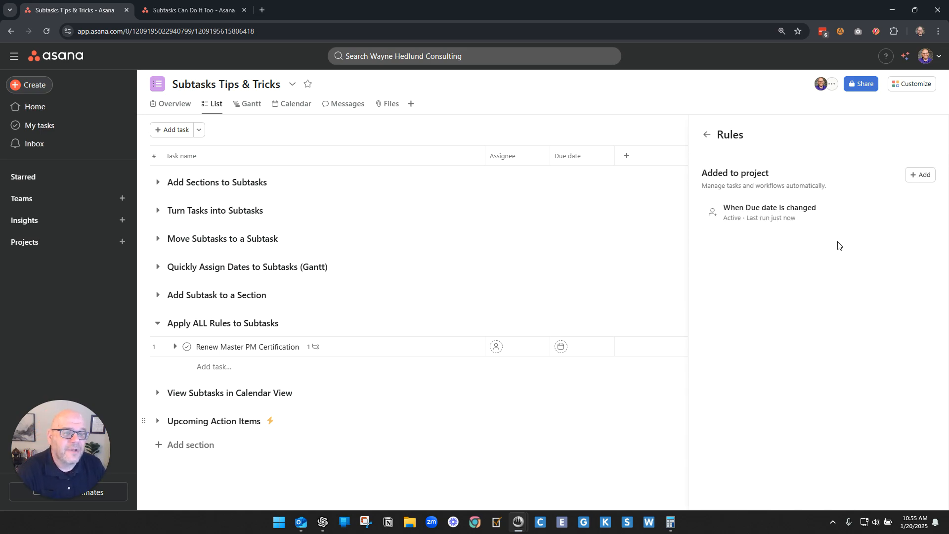
pyautogui.click(918, 175)
pyautogui.click(341, 158)
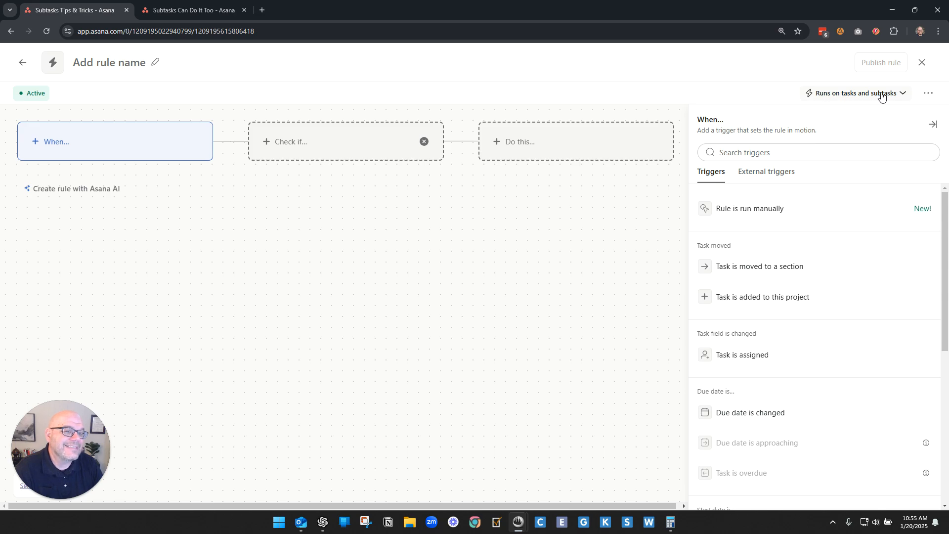
# Step: Examine the Due date is approaching and Task is overdue triggers, and close the rule editor without publishing
pyautogui.scroll(-3, 820, 286)
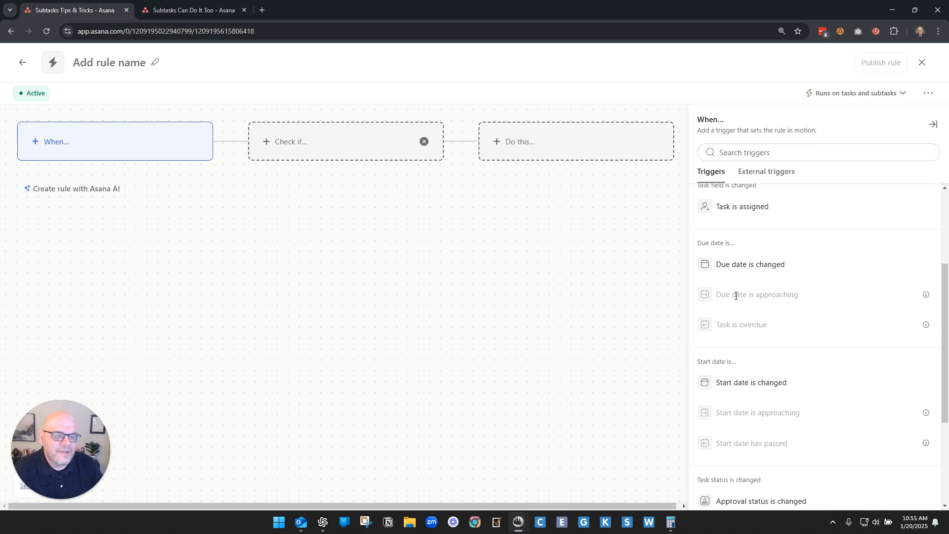
pyautogui.moveTo(723, 297); pyautogui.dragTo(812, 296)
pyautogui.click(813, 300)
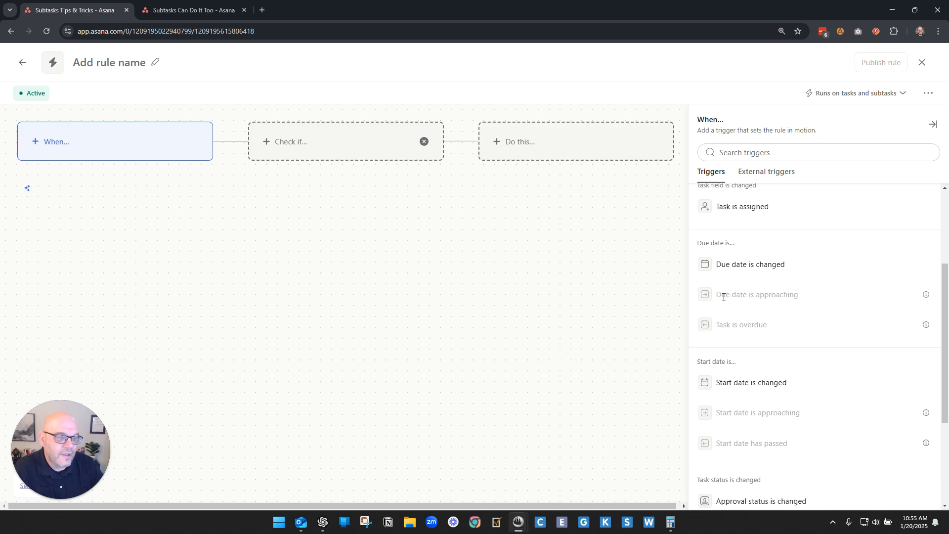
pyautogui.moveTo(714, 297); pyautogui.dragTo(831, 306)
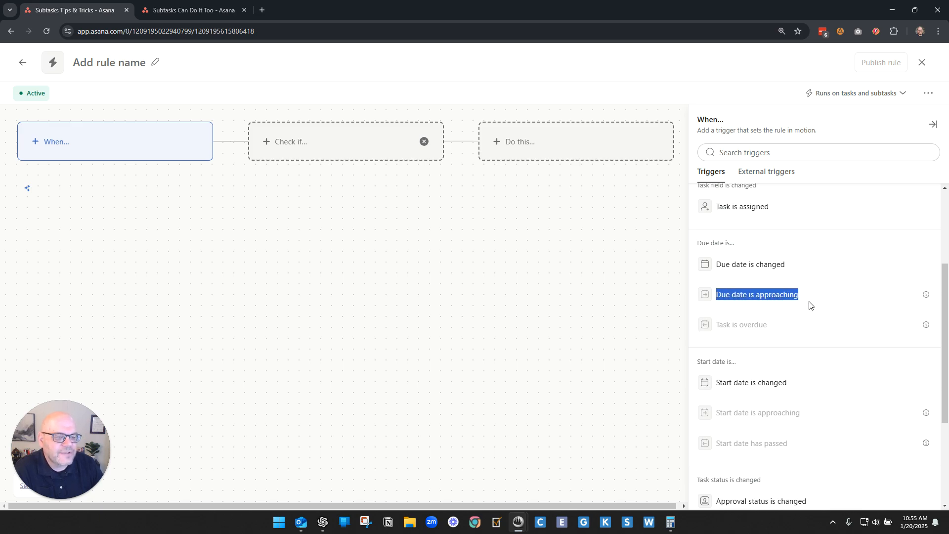
pyautogui.click(727, 299)
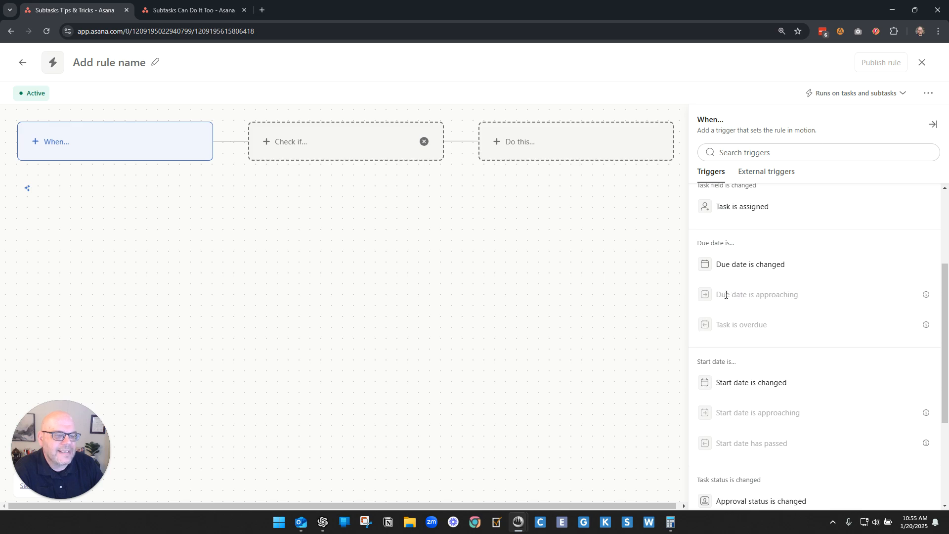
pyautogui.moveTo(726, 295); pyautogui.dragTo(810, 298)
pyautogui.click(752, 325)
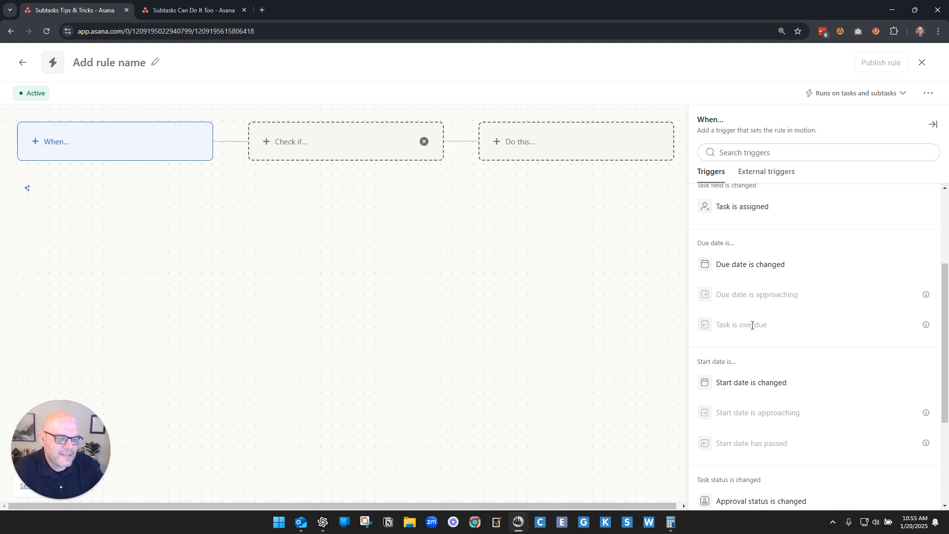
pyautogui.moveTo(725, 326); pyautogui.dragTo(774, 329)
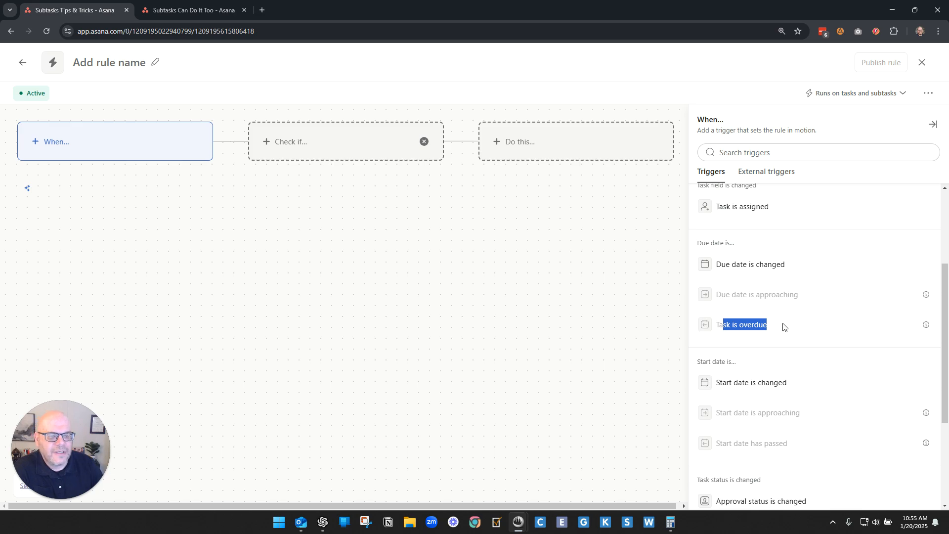
pyautogui.click(748, 308)
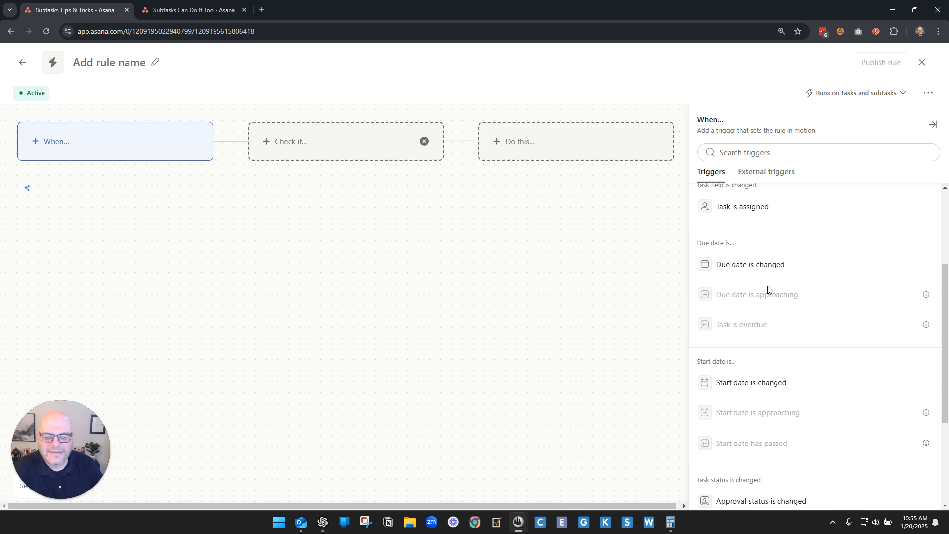
pyautogui.click(923, 63)
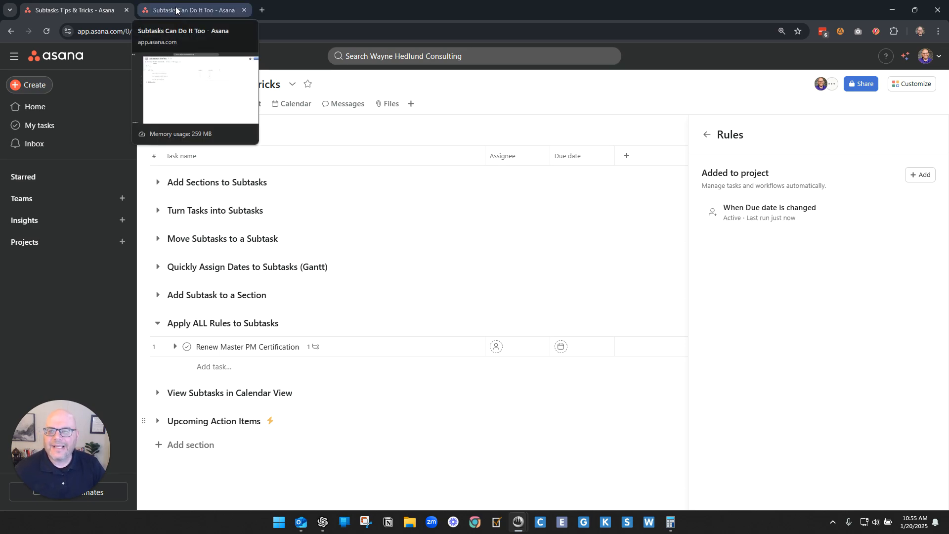
# Step: Expand the Upcoming Action Items section and select its four subtasks
pyautogui.click(157, 420)
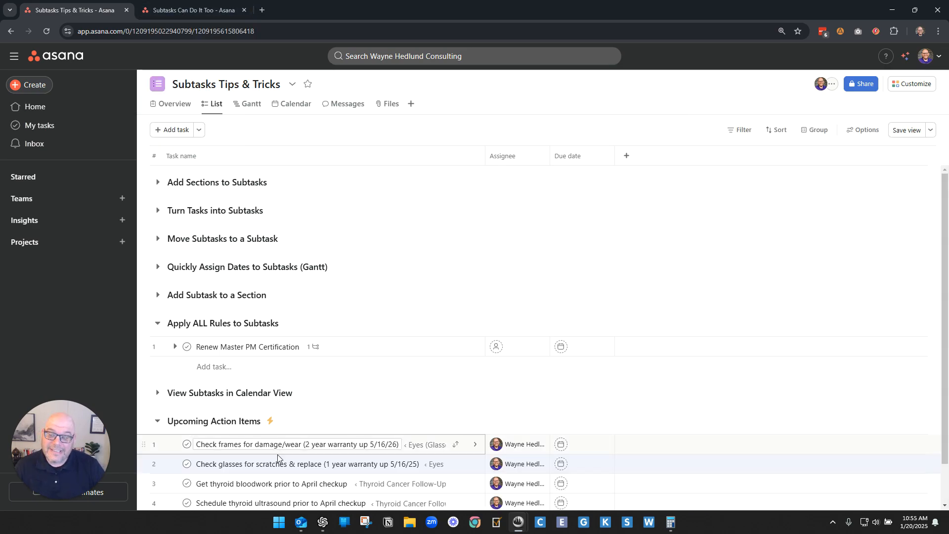
pyautogui.scroll(-1, 270, 425)
pyautogui.moveTo(267, 396); pyautogui.dragTo(269, 451)
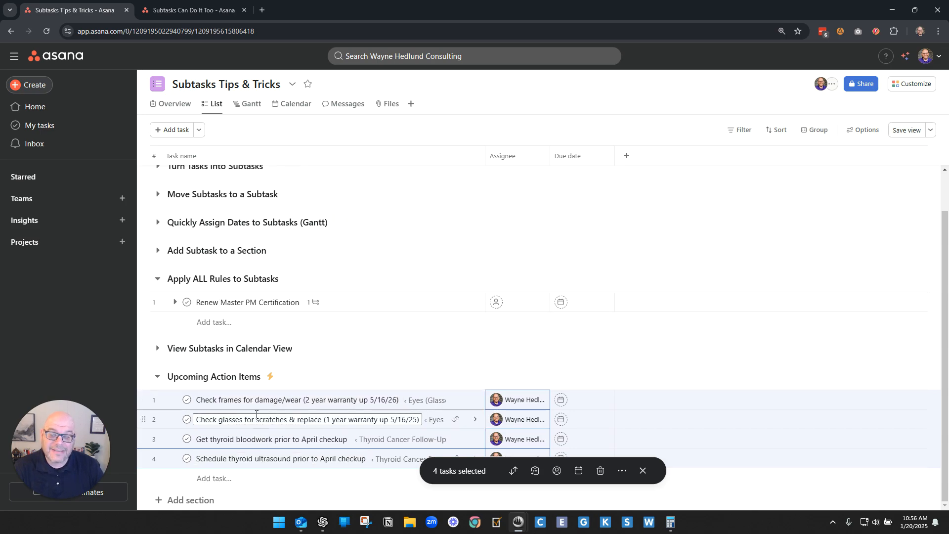
# Step: Open the details of Renew Master PM Certification and review its name and its recertification training subtask
pyautogui.click(366, 304)
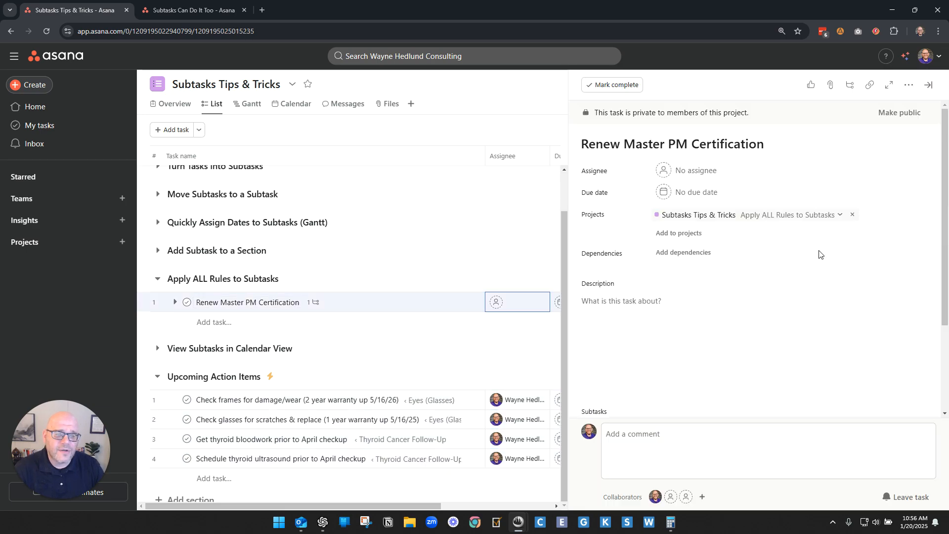
pyautogui.scroll(5, 819, 250)
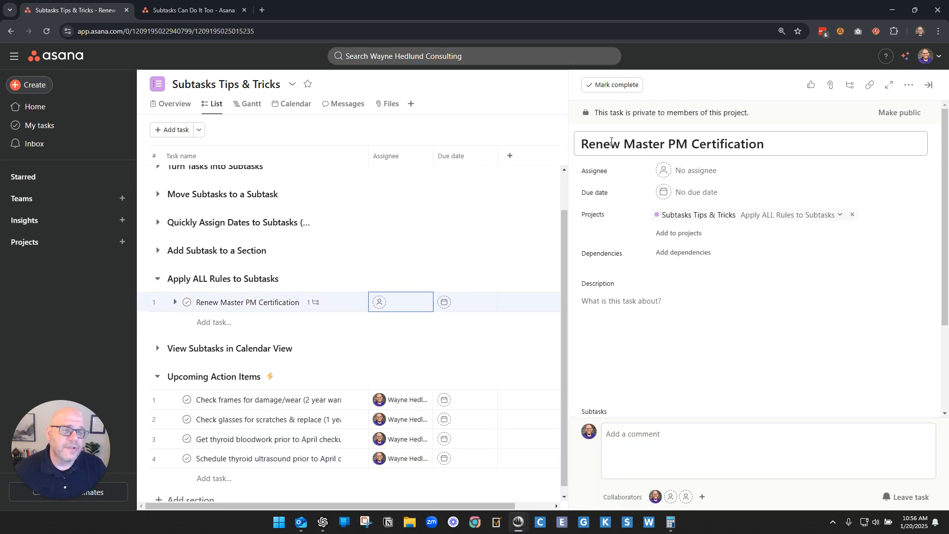
pyautogui.moveTo(610, 143); pyautogui.dragTo(790, 145)
pyautogui.click(798, 144)
pyautogui.scroll(-3, 856, 295)
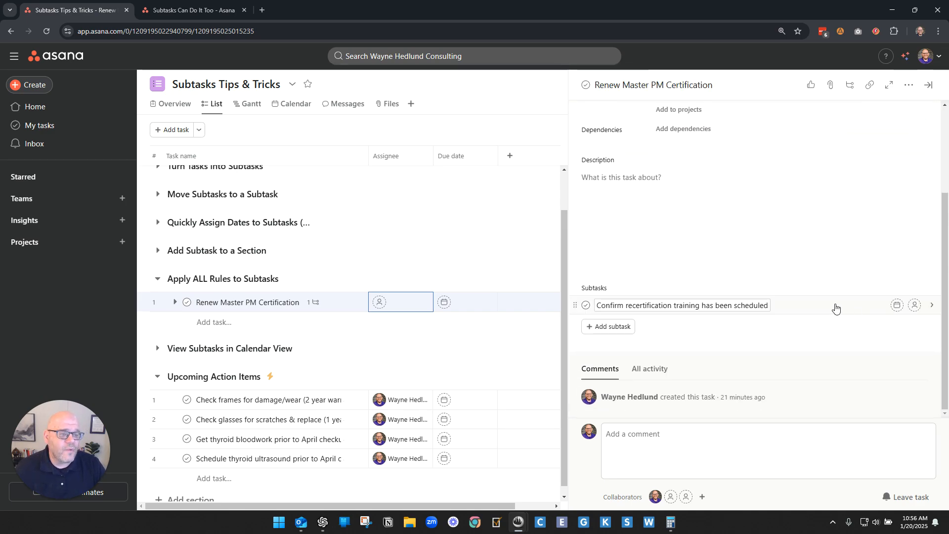
# Step: Open the Confirm recertification training has been scheduled subtask and add it to the Subtasks Can Do It Too project
pyautogui.click(811, 305)
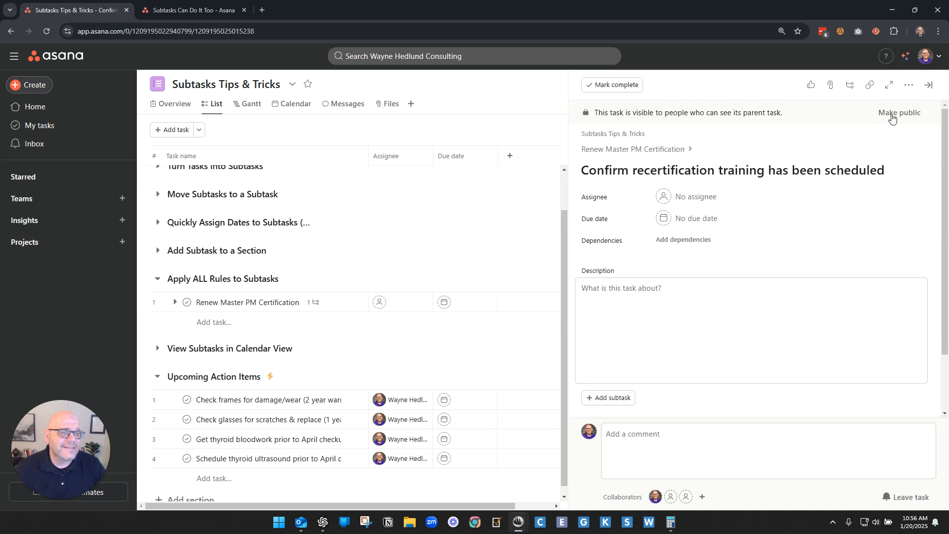
pyautogui.click(907, 86)
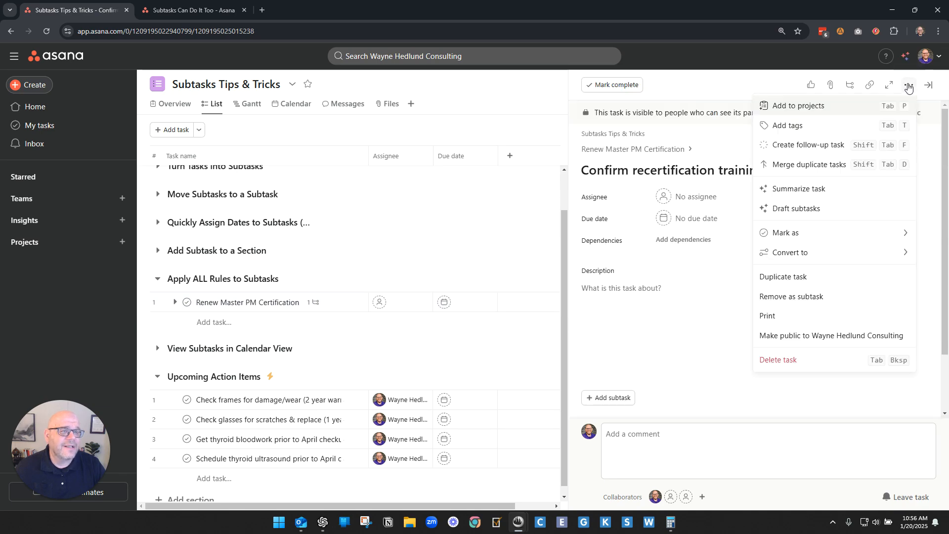
pyautogui.click(813, 108)
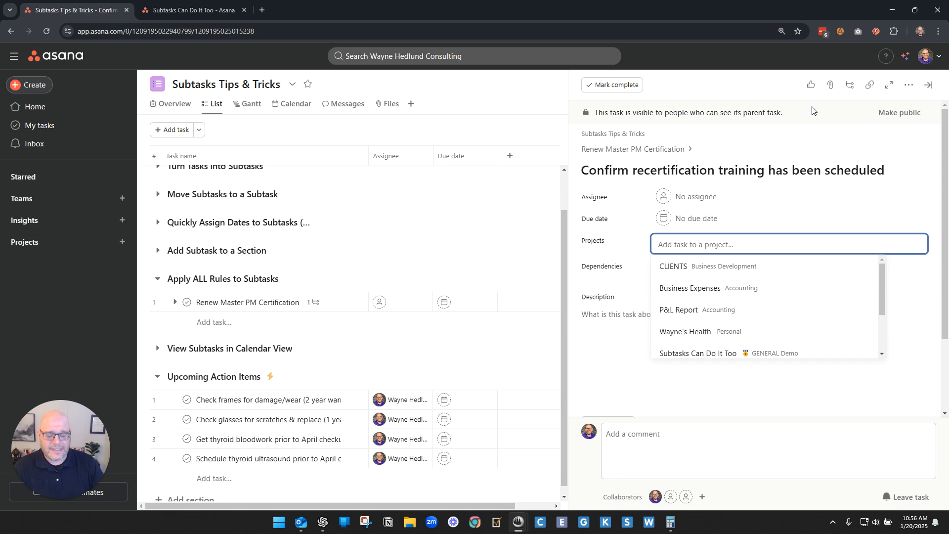
pyautogui.click(711, 353)
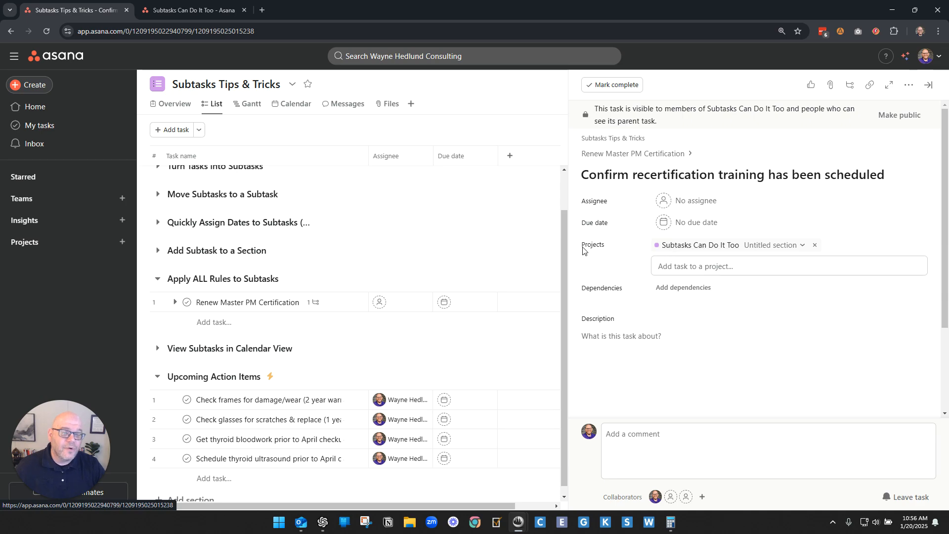
pyautogui.moveTo(633, 174); pyautogui.dragTo(820, 175)
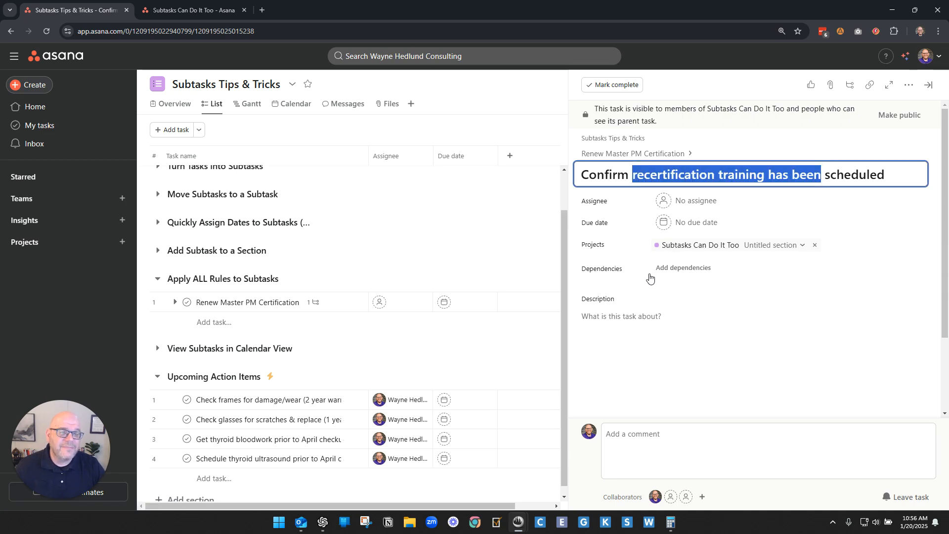
# Step: Switch to the Subtasks Can Do It Too project and open its When Due date is approaching rule
pyautogui.click(234, 16)
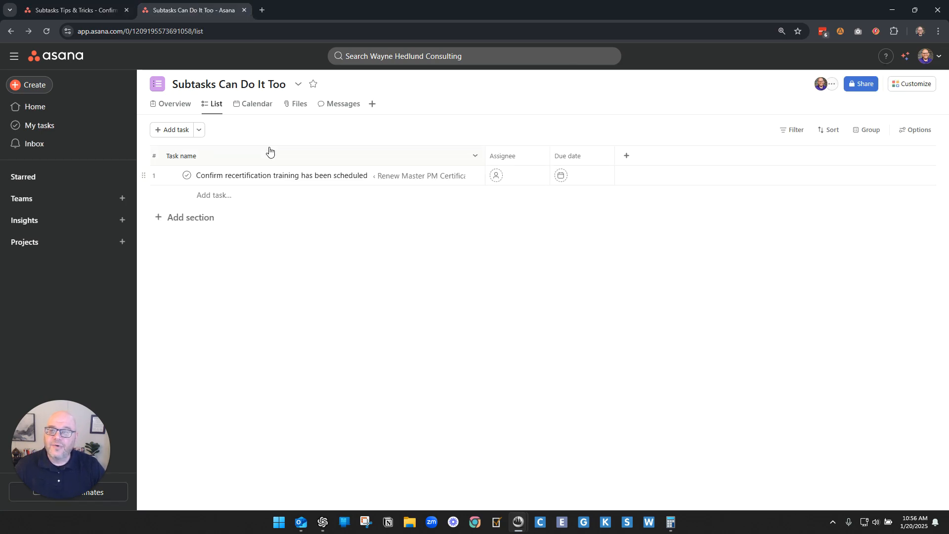
pyautogui.moveTo(172, 84); pyautogui.dragTo(287, 84)
pyautogui.click(464, 97)
pyautogui.click(909, 84)
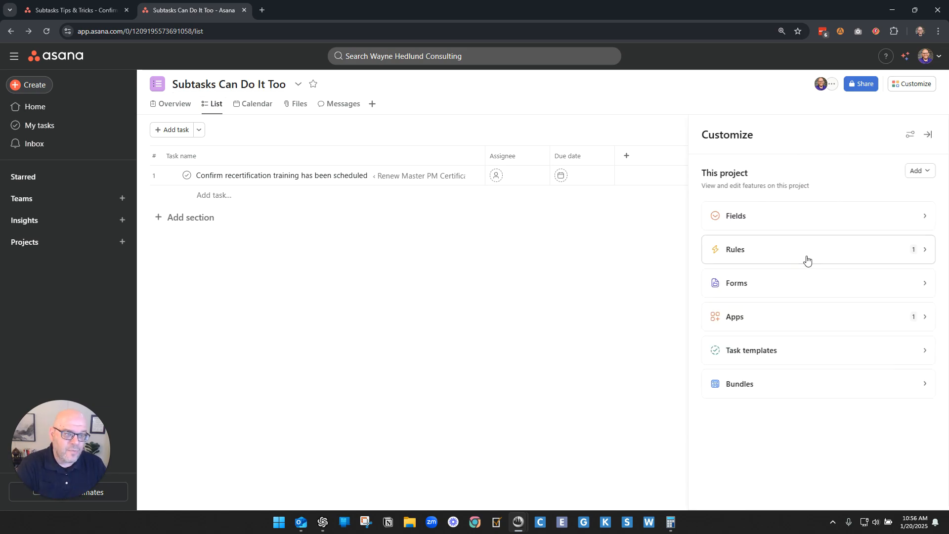
pyautogui.click(778, 261)
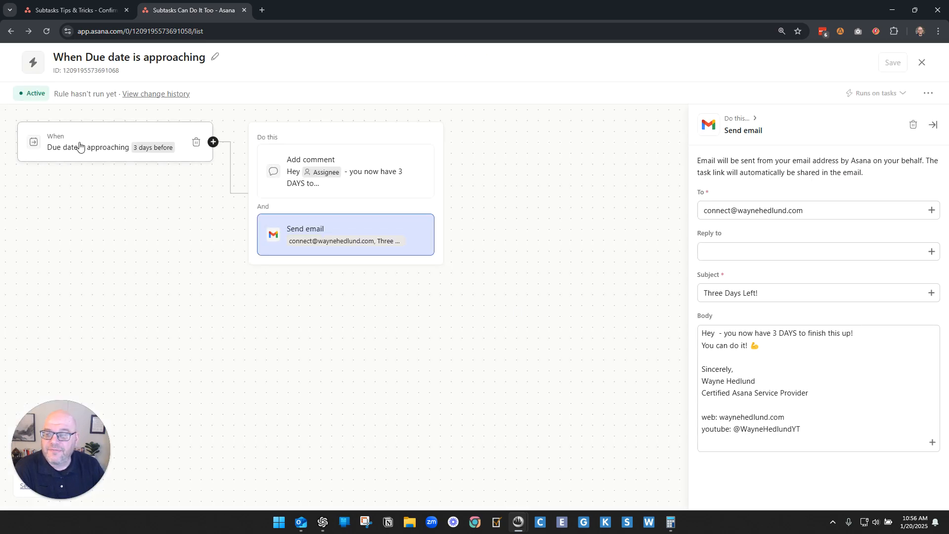
# Step: Review the rule's Add comment and Send email actions, and close the rule without changing it
pyautogui.click(365, 179)
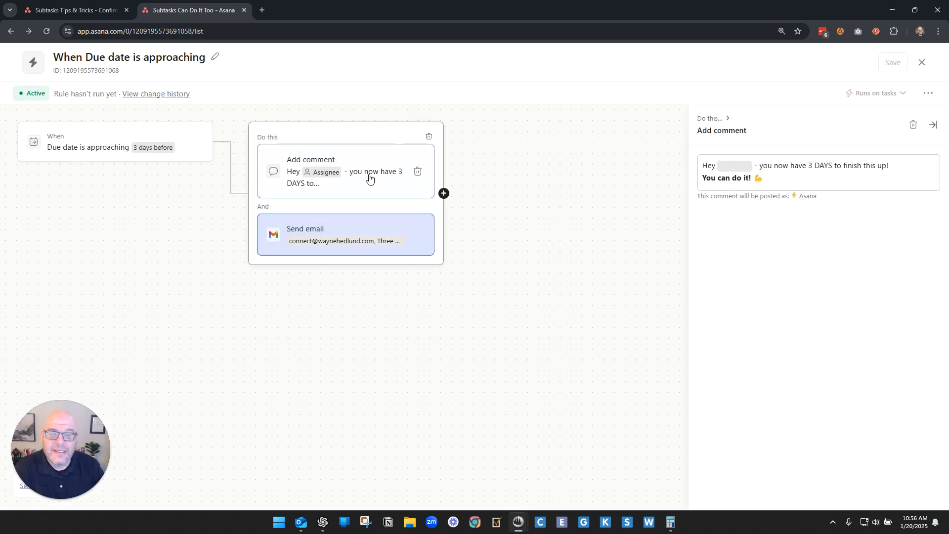
pyautogui.click(810, 182)
pyautogui.moveTo(778, 165); pyautogui.dragTo(858, 164)
pyautogui.click(821, 176)
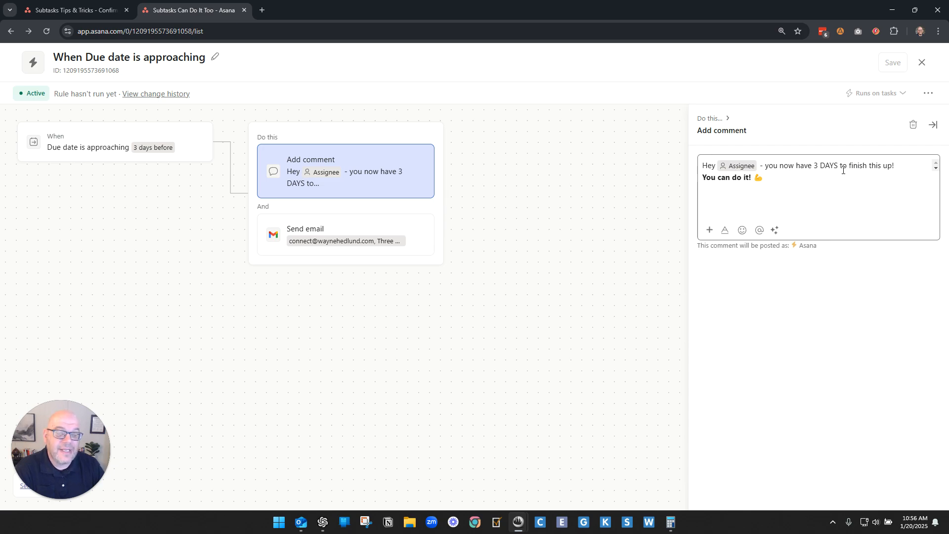
pyautogui.click(351, 229)
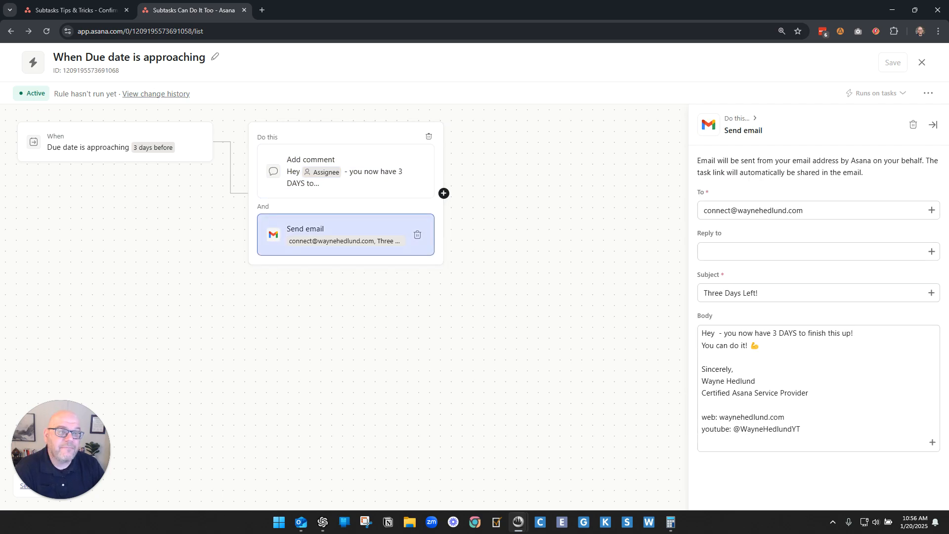
pyautogui.click(921, 62)
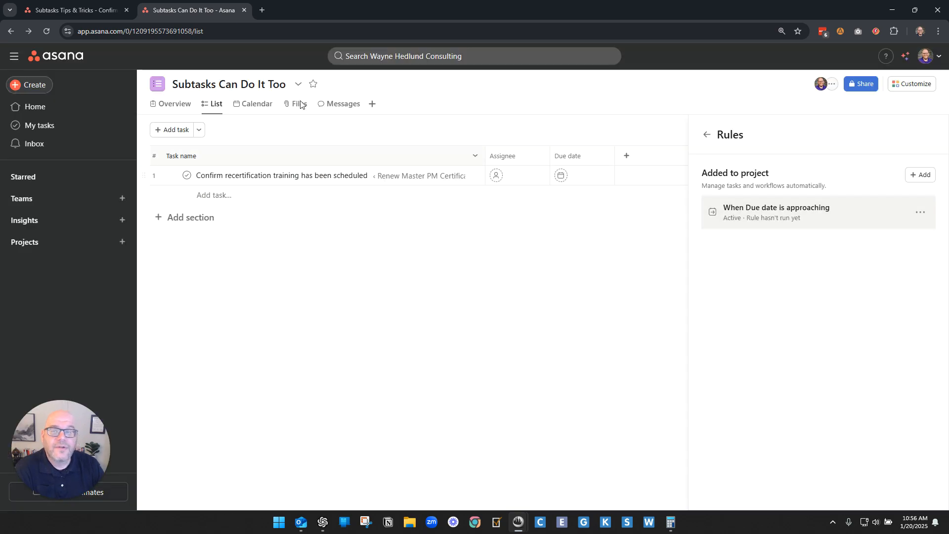
# Step: Return to the Subtasks Tips & Tricks project and review the subtask listed under Renew Master PM Certification
pyautogui.click(74, 9)
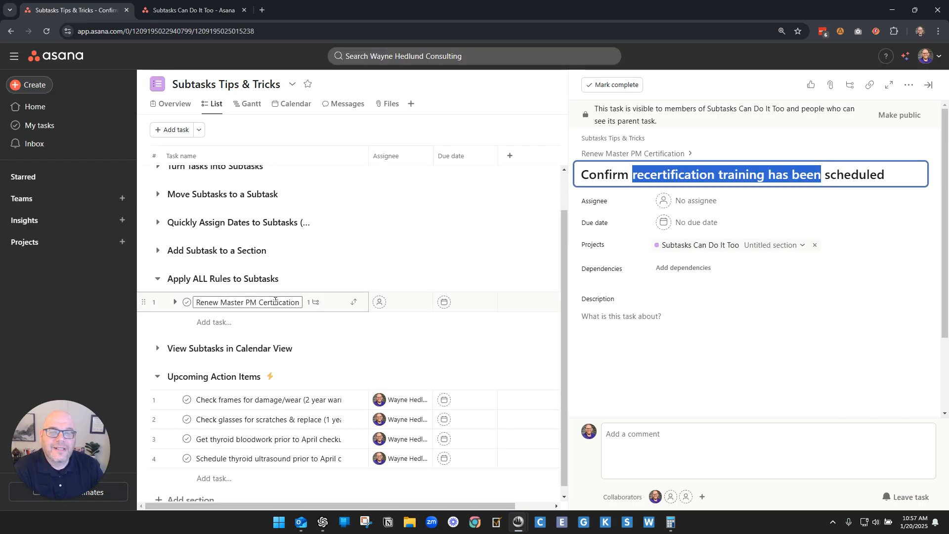
pyautogui.click(593, 154)
pyautogui.scroll(-3, 689, 334)
pyautogui.moveTo(617, 305); pyautogui.dragTo(750, 305)
pyautogui.click(749, 305)
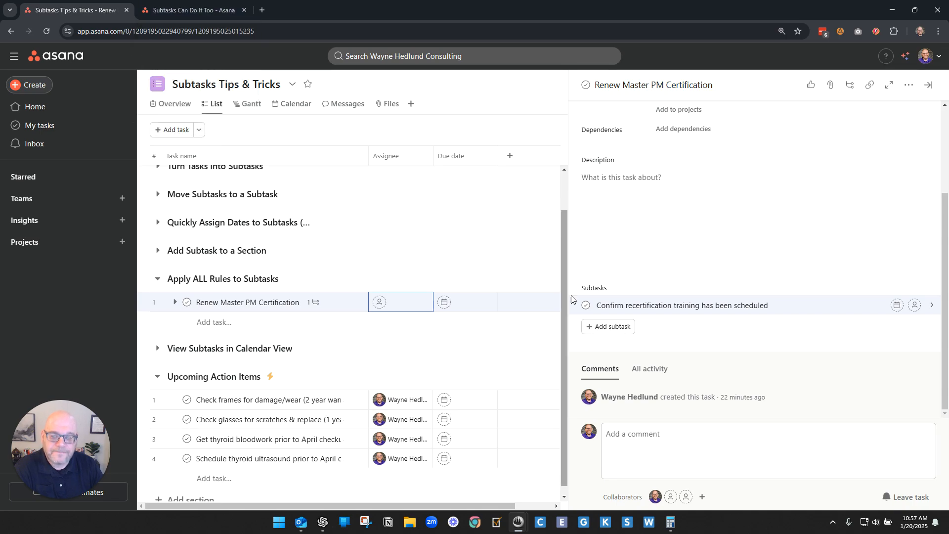
# Step: Close the task details, collapse Apply ALL Rules to Subtasks, and expand the View Subtasks in Calendar View section
pyautogui.click(501, 133)
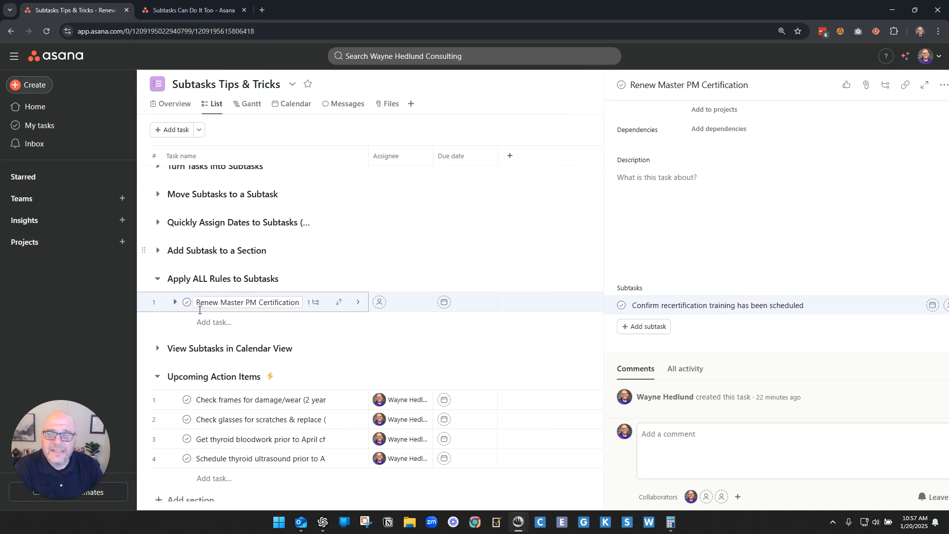
pyautogui.click(158, 281)
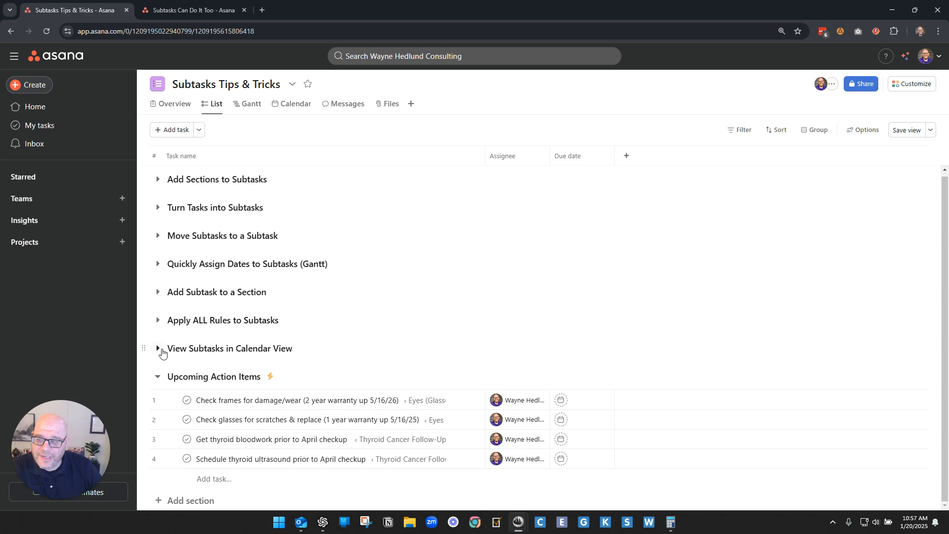
pyautogui.click(158, 348)
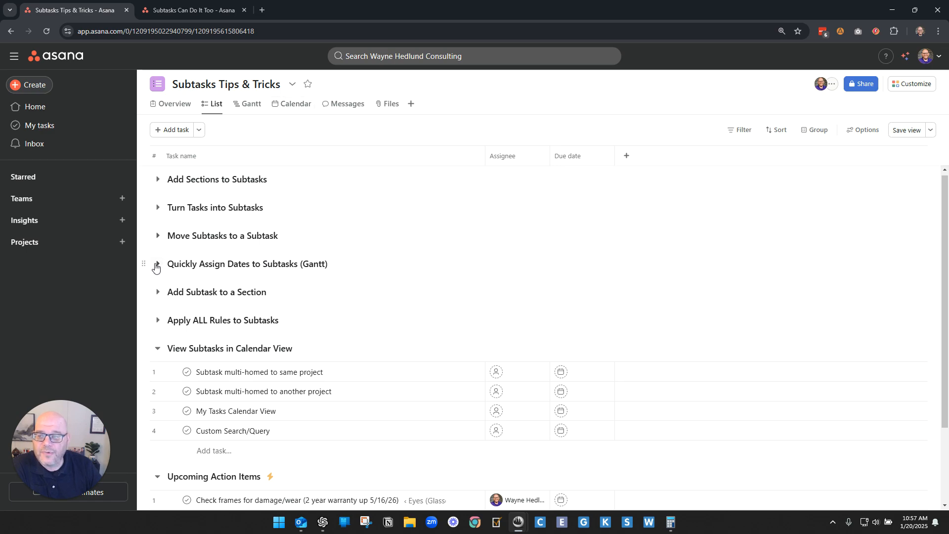
# Step: Under Post article to company blog, set the due date of Identify the blog topic and target audience to 01/20/25
pyautogui.click(158, 180)
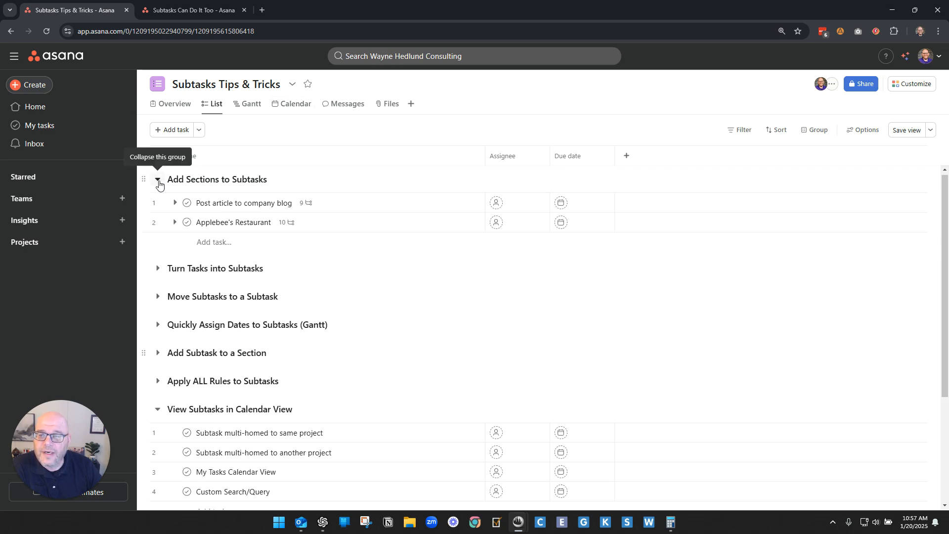
pyautogui.click(174, 203)
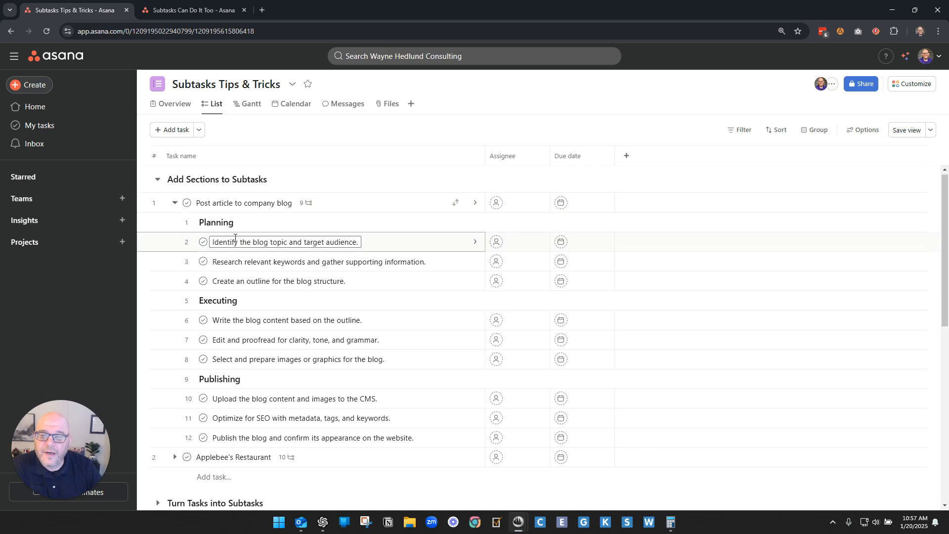
pyautogui.moveTo(221, 243); pyautogui.dragTo(334, 243)
pyautogui.click(333, 243)
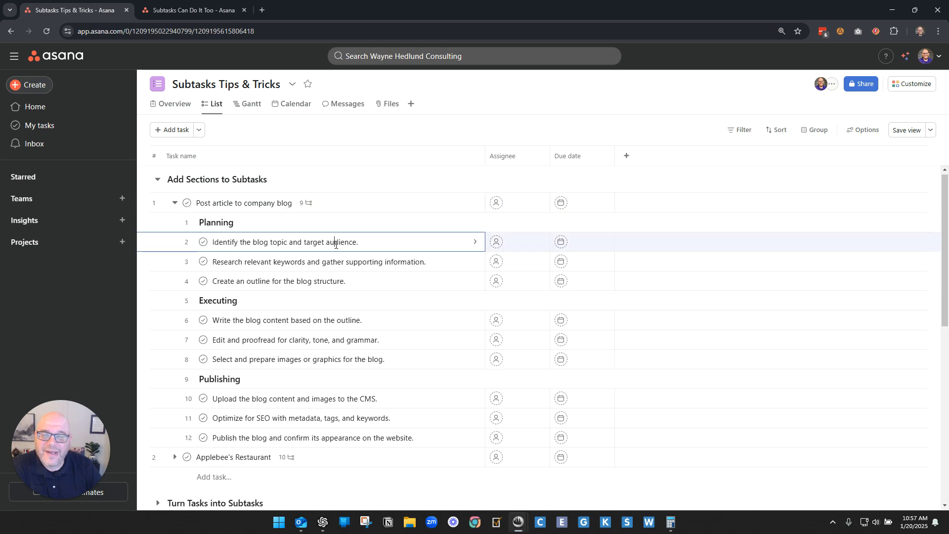
pyautogui.click(592, 248)
pyautogui.click(591, 245)
pyautogui.click(591, 375)
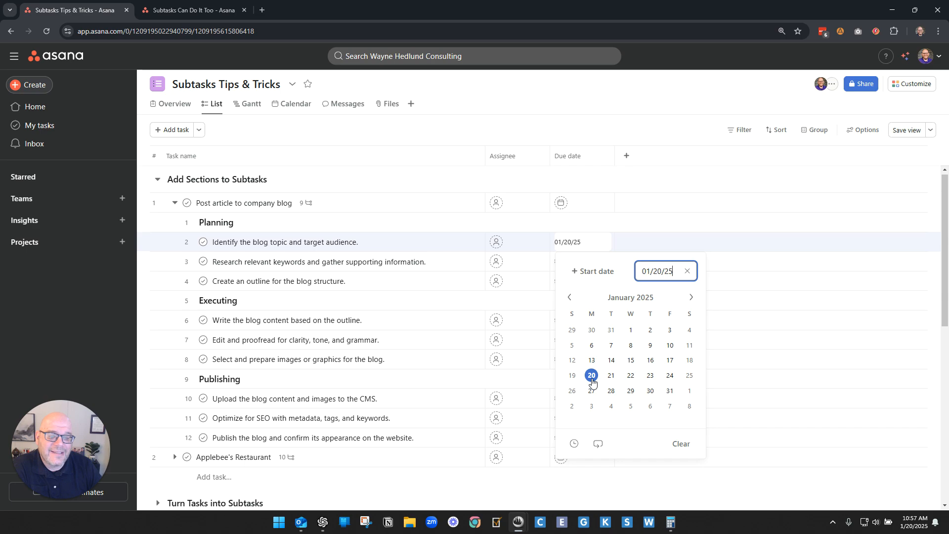
pyautogui.click(502, 181)
# Step: Check the project calendar for the dated blog subtask, and review the same-project multi-homing tip back in the list
pyautogui.click(292, 104)
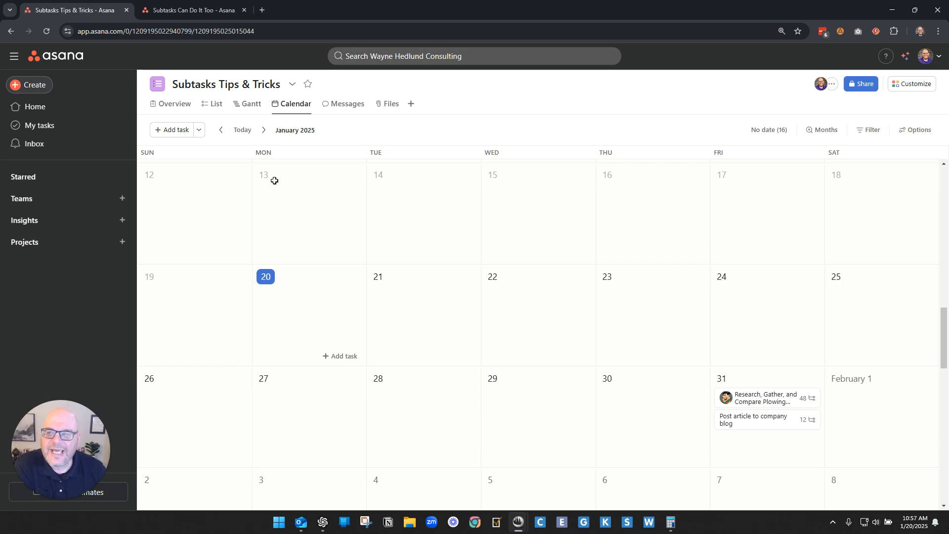
pyautogui.click(213, 106)
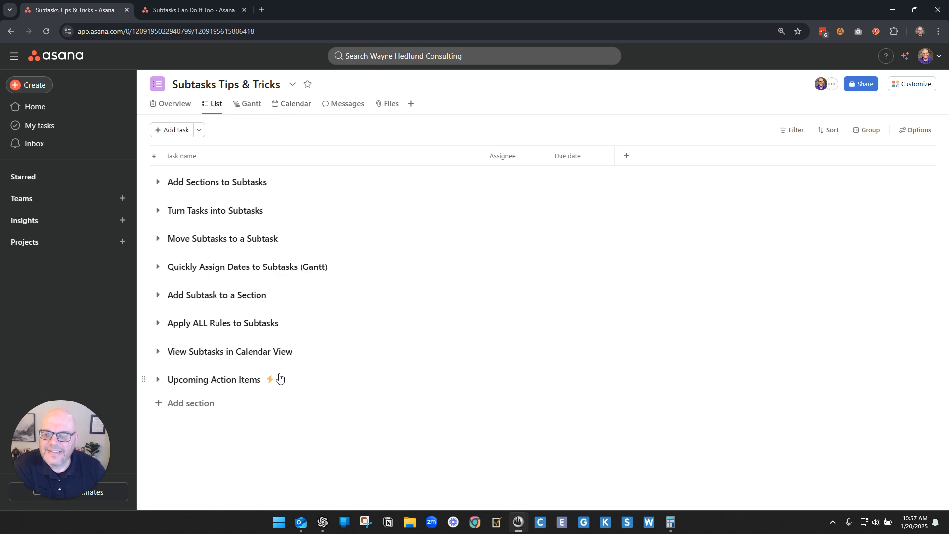
pyautogui.click(158, 351)
pyautogui.moveTo(216, 373); pyautogui.dragTo(304, 373)
pyautogui.click(304, 373)
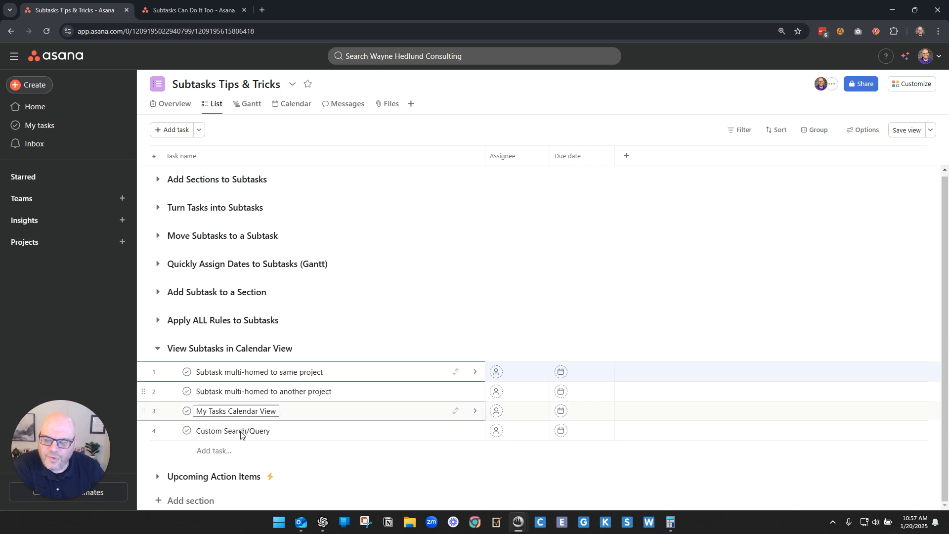
# Step: Set the due date of all four subtasks in Upcoming Action Items to Friday, January 24, 2025
pyautogui.click(158, 476)
pyautogui.scroll(-2, 366, 361)
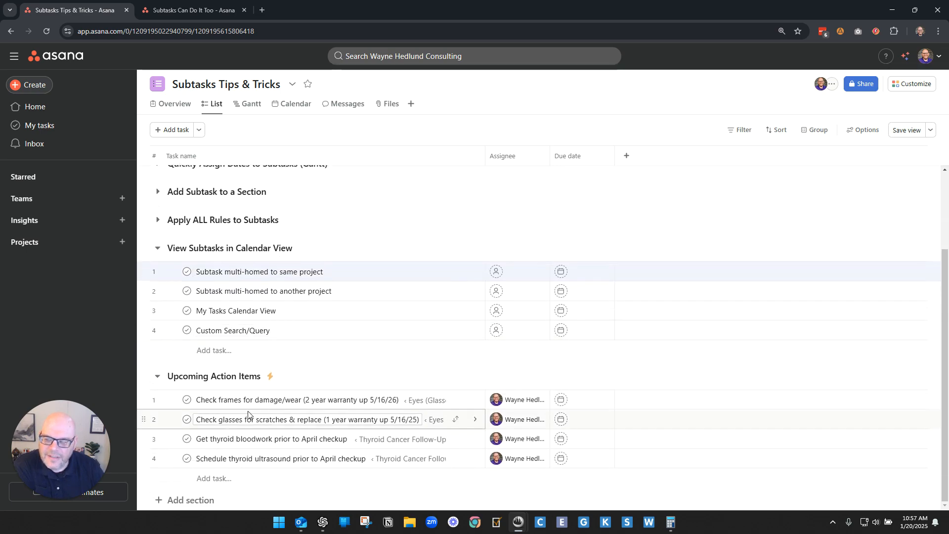
pyautogui.click(296, 399)
pyautogui.keyDown('shift'); pyautogui.click(290, 454); pyautogui.keyUp('shift')
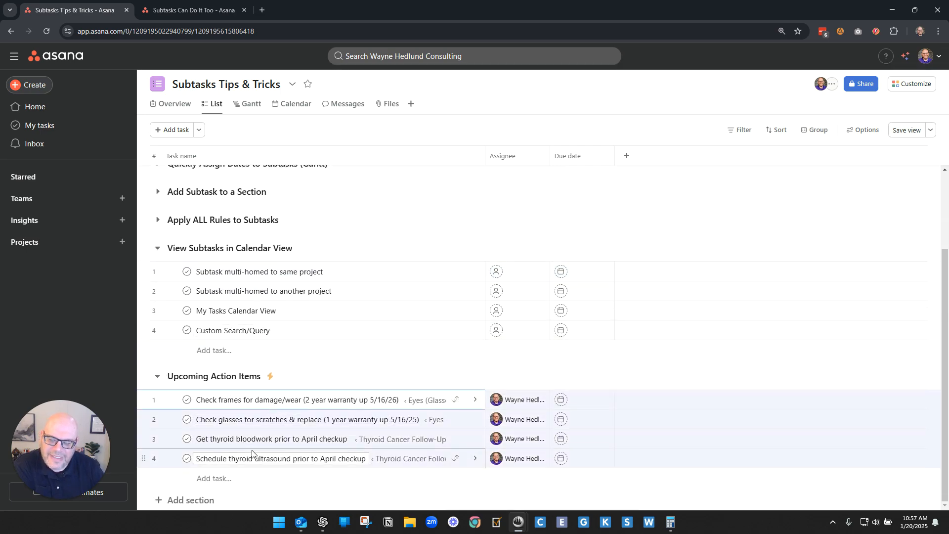
pyautogui.click(598, 405)
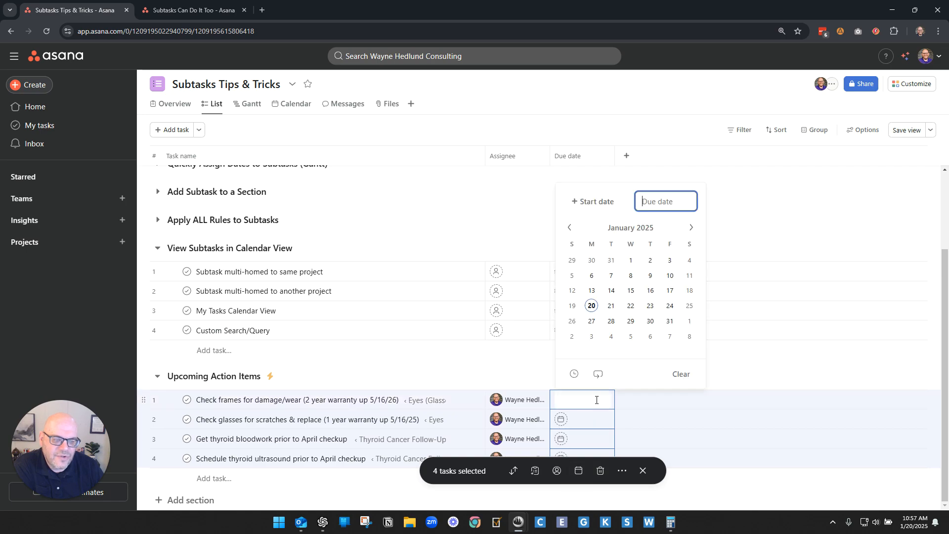
pyautogui.click(670, 305)
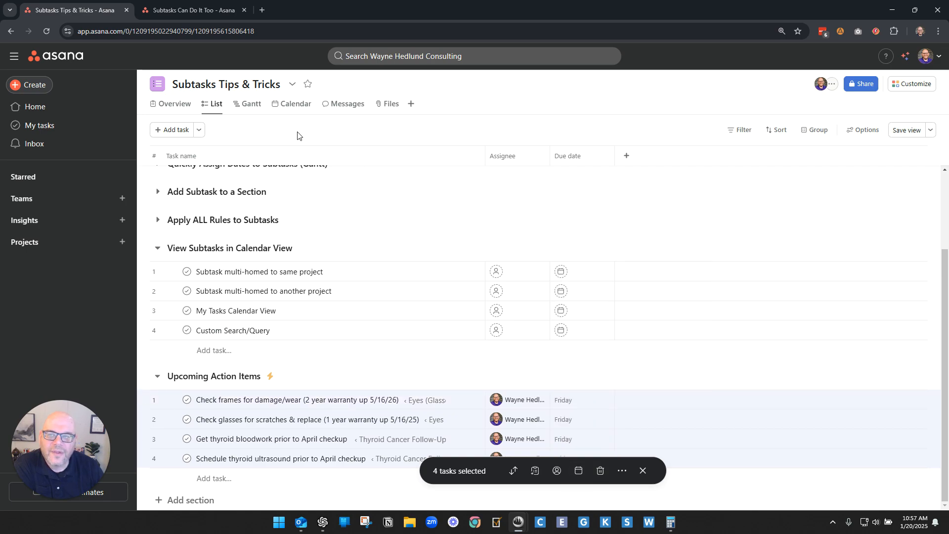
# Step: Check the Upcoming Action Items subtasks in the project calendar, and review the another-project multi-homing tip in the list
pyautogui.click(282, 103)
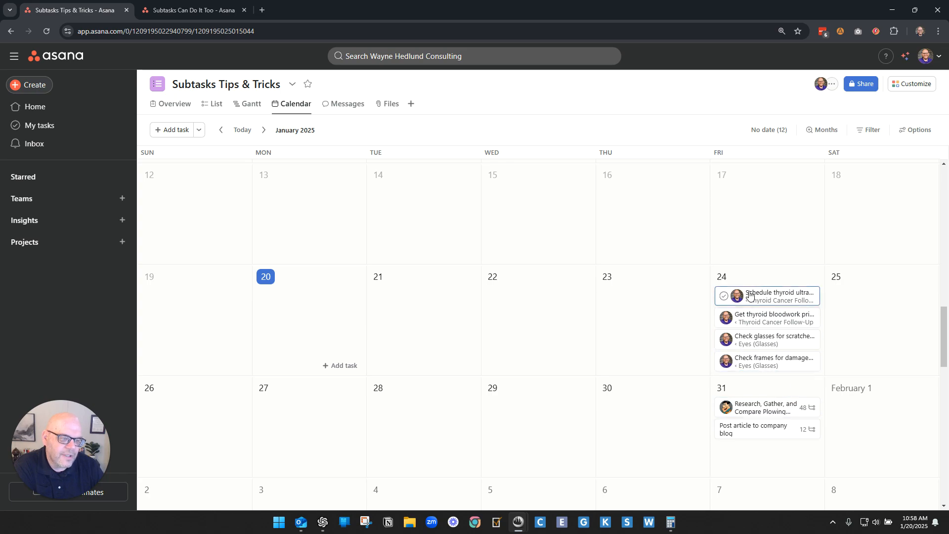
pyautogui.click(214, 105)
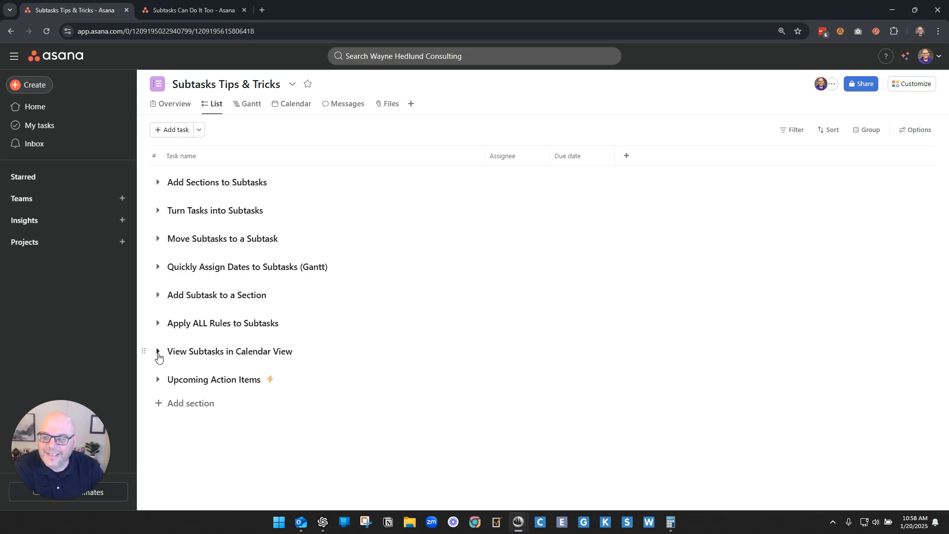
pyautogui.click(157, 352)
pyautogui.moveTo(215, 394); pyautogui.dragTo(338, 396)
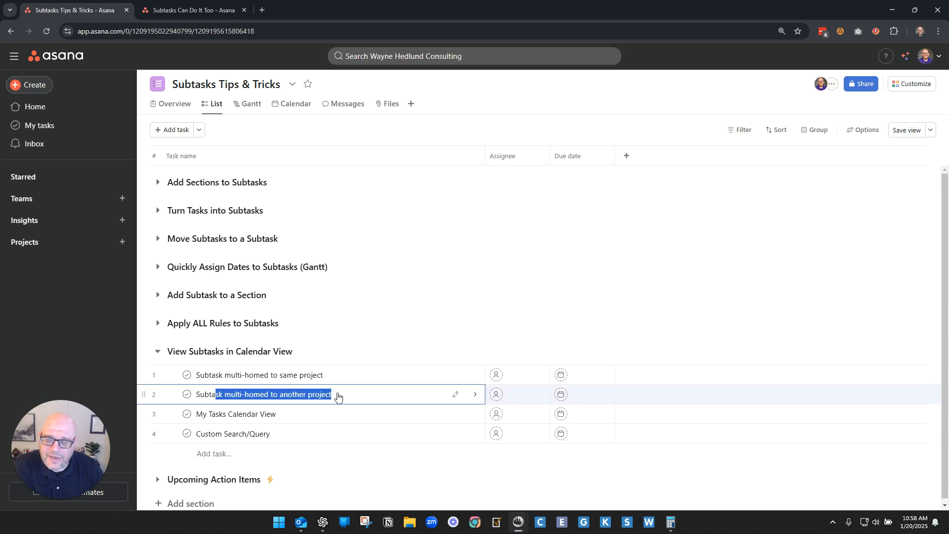
# Step: Under Renew Master PM Certification, set the due date of the Confirm recertification training has been scheduled subtask to 01/21/25
pyautogui.click(157, 322)
pyautogui.click(207, 346)
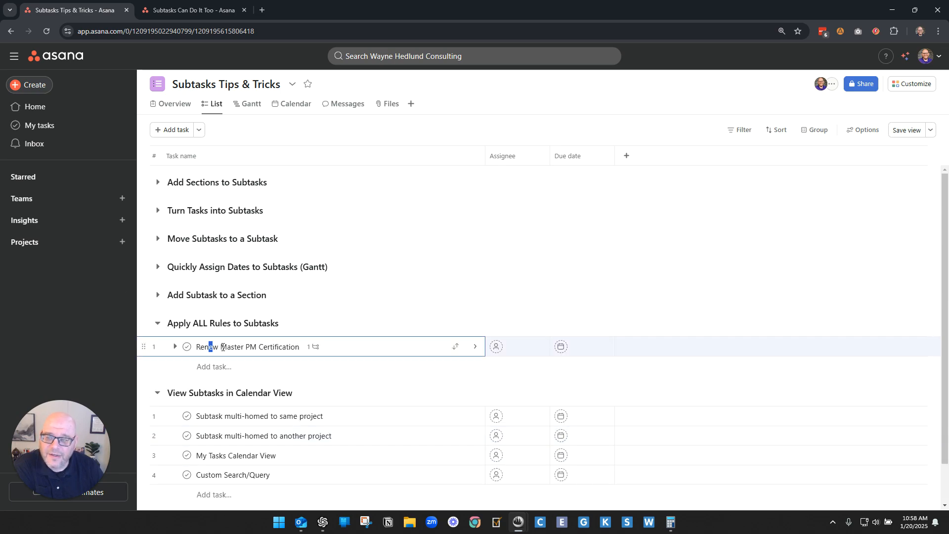
pyautogui.moveTo(208, 346); pyautogui.dragTo(280, 346)
pyautogui.click(176, 347)
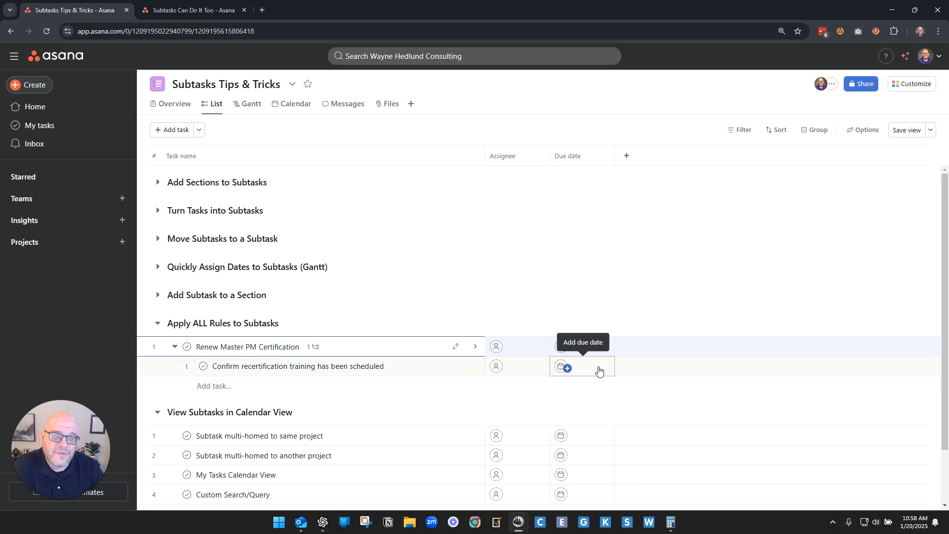
pyautogui.click(600, 370)
pyautogui.click(610, 272)
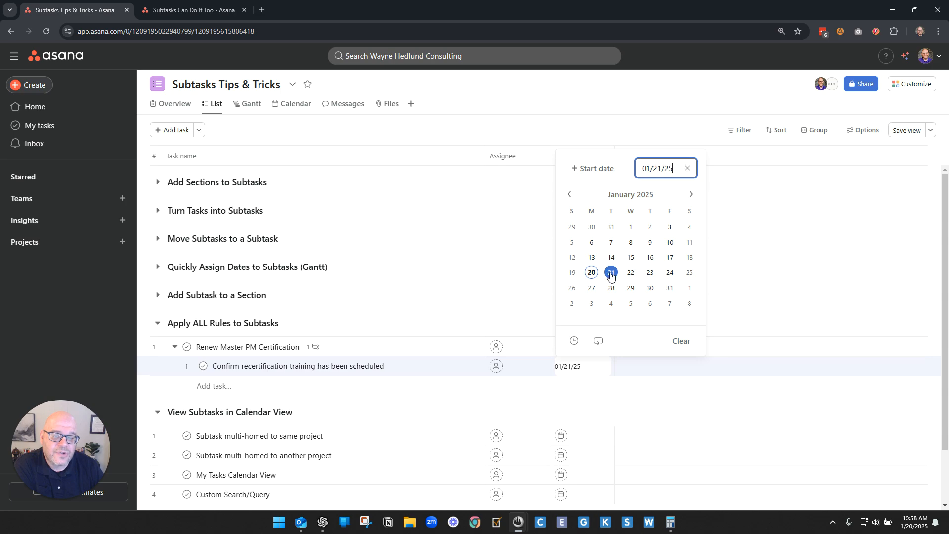
pyautogui.click(475, 136)
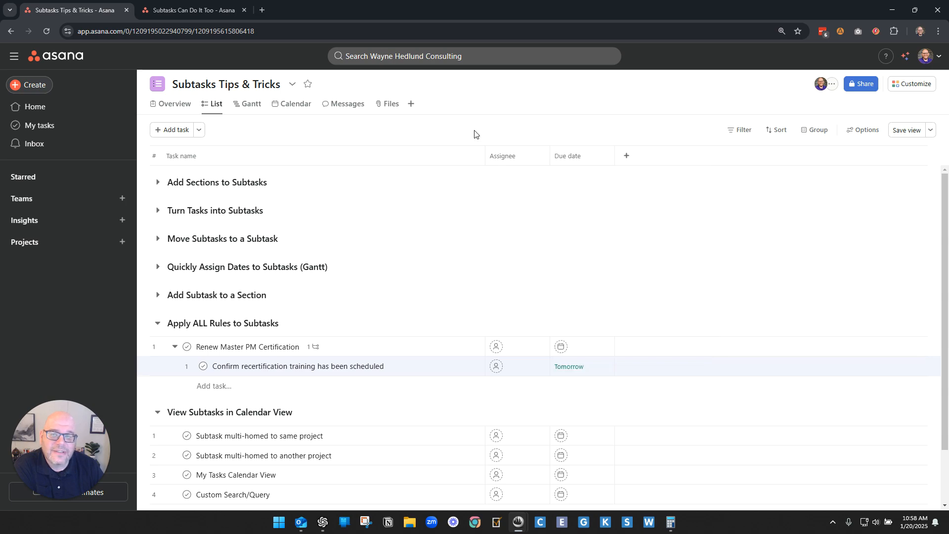
# Step: Check the Subtasks Can Do It Too calendar for the recertification subtask, and review the My Tasks Calendar View tip in the Subtasks Tips & Tricks list
pyautogui.click(191, 10)
pyautogui.click(256, 104)
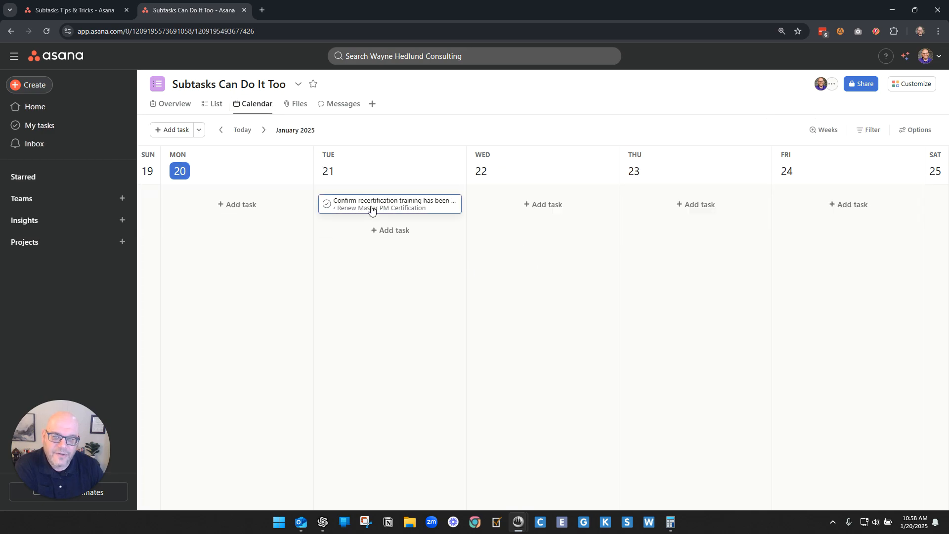
pyautogui.click(106, 11)
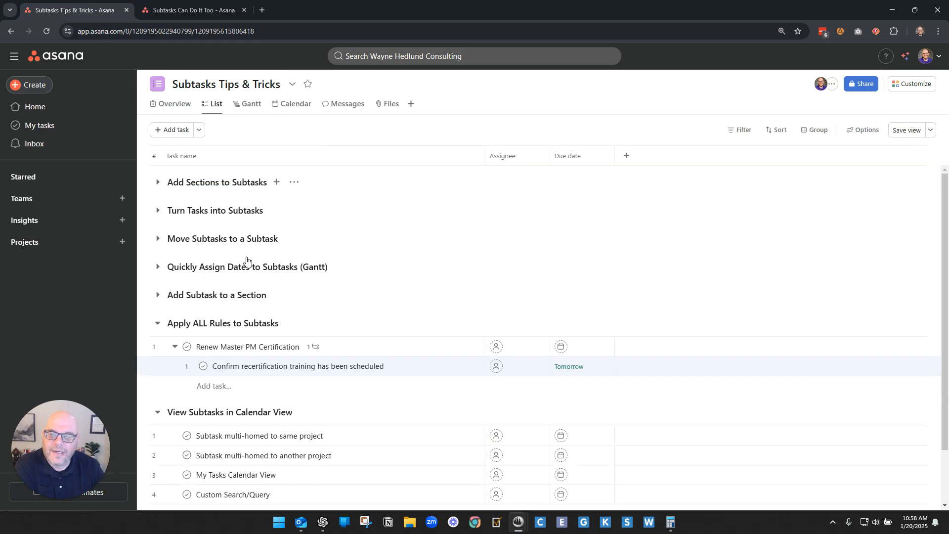
pyautogui.scroll(-2, 319, 474)
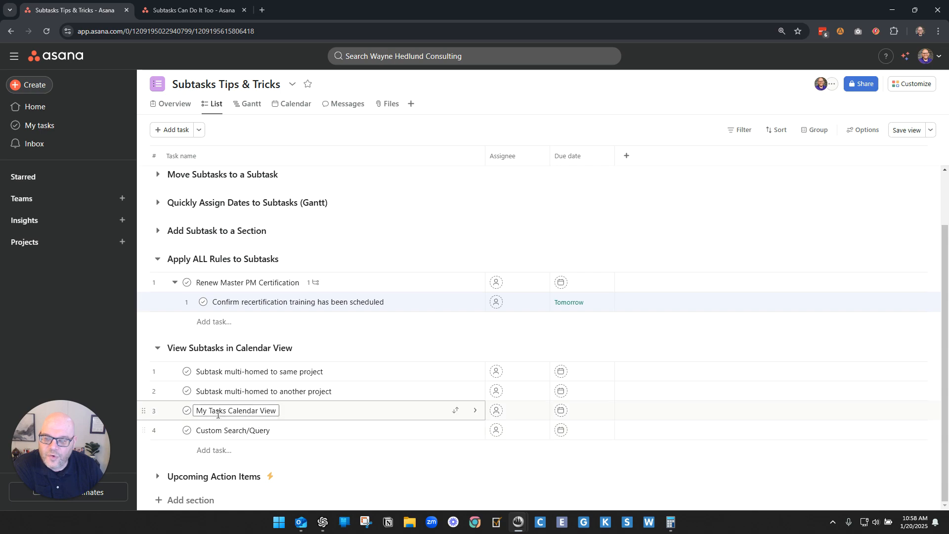
pyautogui.moveTo(203, 411); pyautogui.dragTo(266, 413)
pyautogui.click(265, 413)
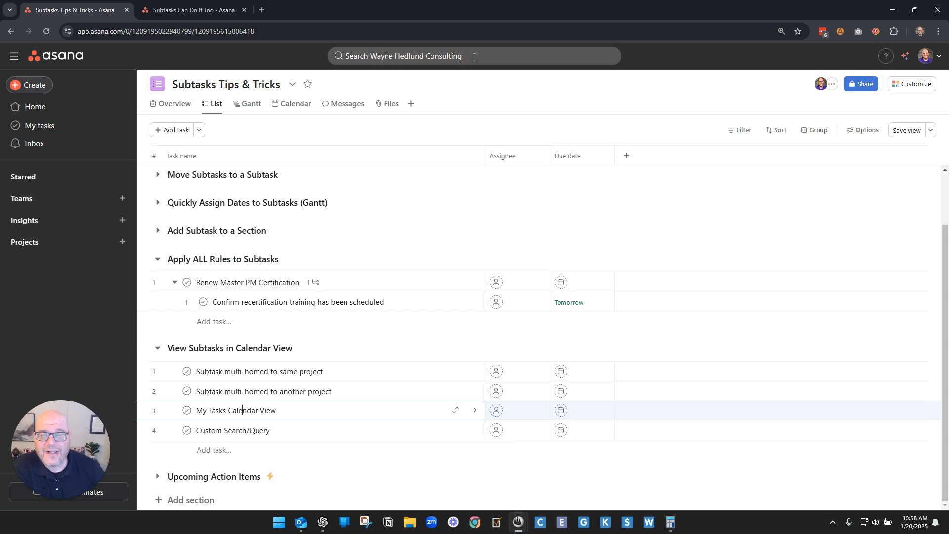
# Step: Collapse the View Subtasks in Calendar View and Apply ALL Rules to Subtasks sections
pyautogui.click(157, 352)
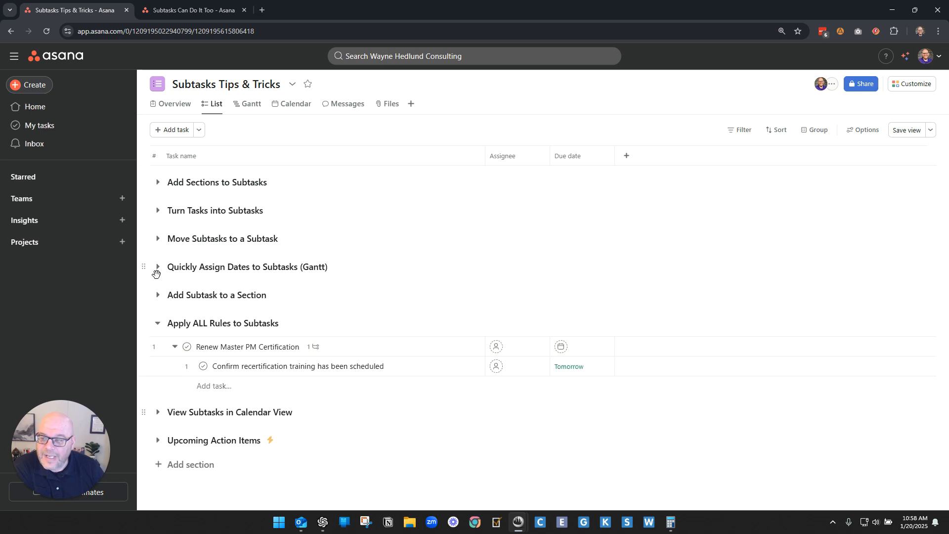
pyautogui.click(157, 323)
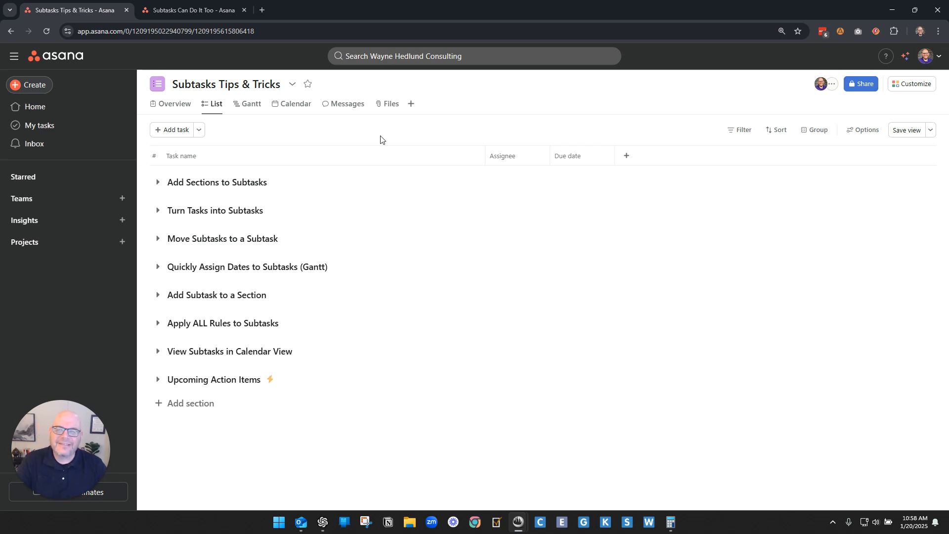